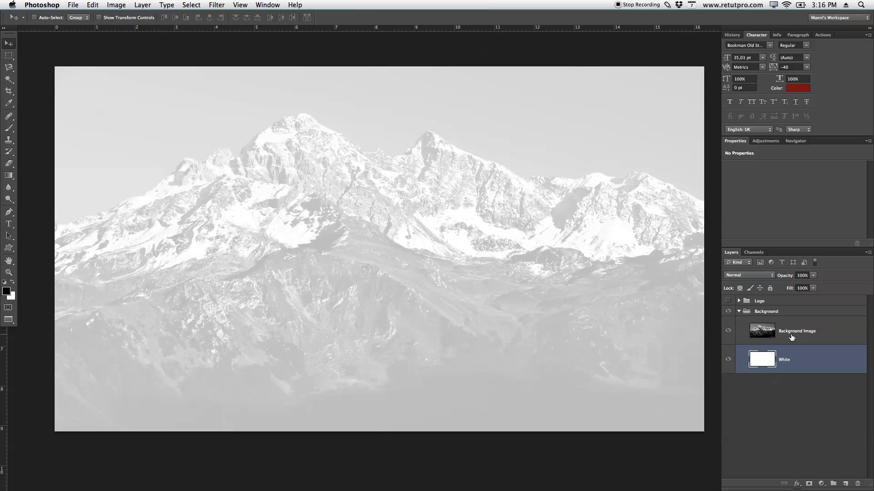
# - Collapse the Background group and reveal the Logo group with only its Text group visible
pyautogui.click(769, 336)
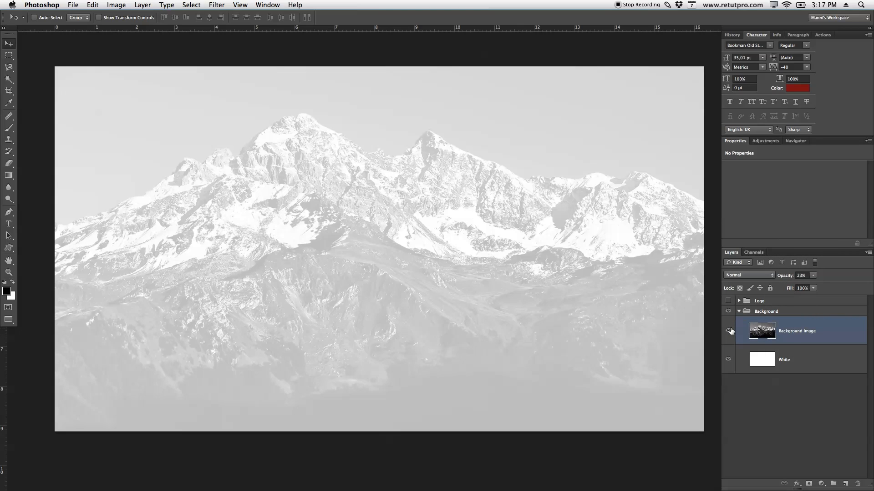
pyautogui.click(739, 313)
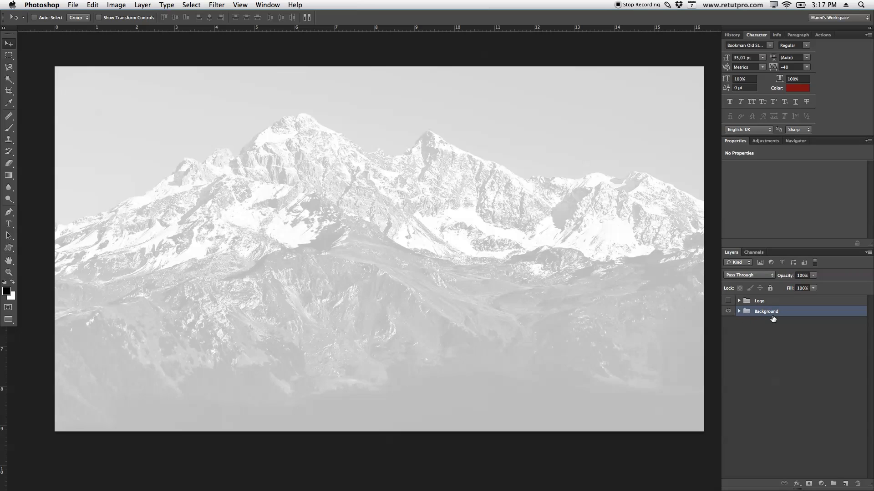
pyautogui.click(738, 301)
pyautogui.click(728, 301)
pyautogui.moveTo(728, 312); pyautogui.dragTo(728, 322)
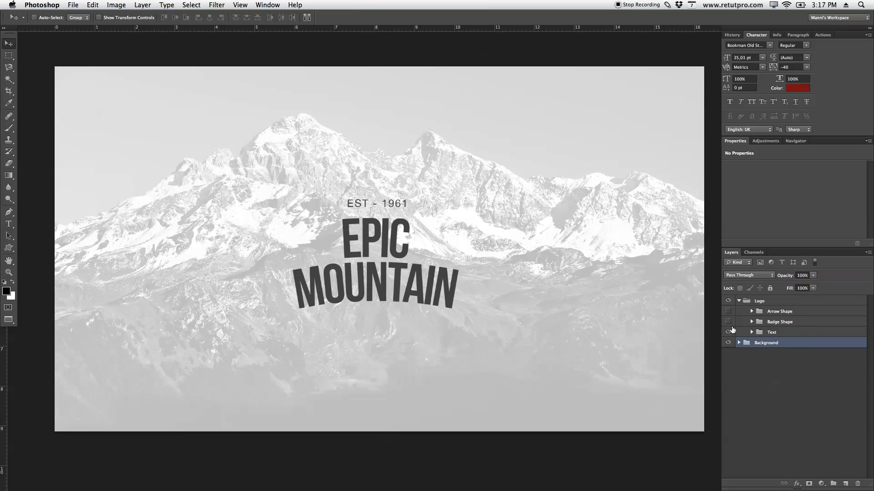
pyautogui.click(729, 332)
pyautogui.click(729, 333)
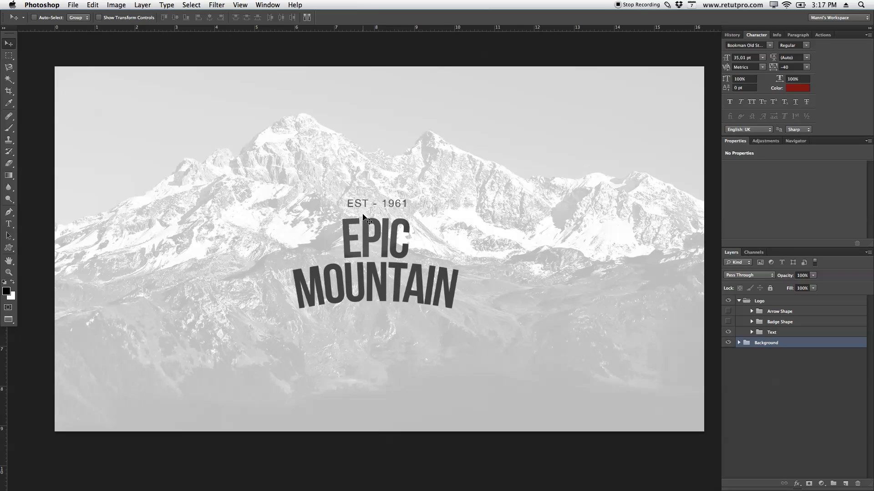
# - Review the Badge Shape and Arrow Shape groups of the logo, and hide the collapsed Logo group
pyautogui.click(728, 321)
pyautogui.click(751, 321)
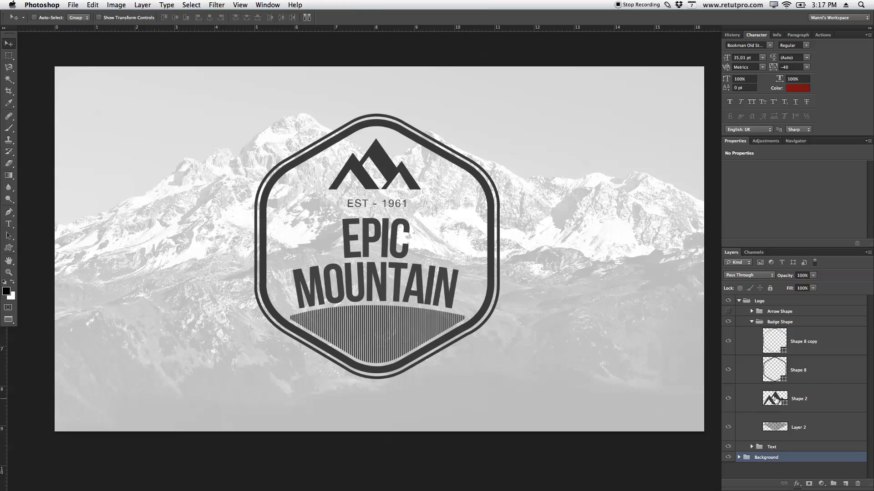
pyautogui.click(750, 322)
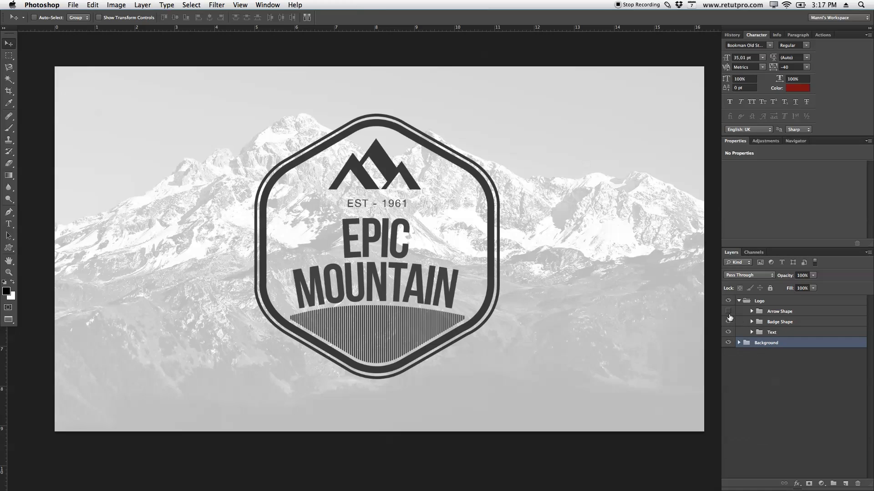
pyautogui.click(728, 311)
pyautogui.click(746, 301)
pyautogui.click(738, 301)
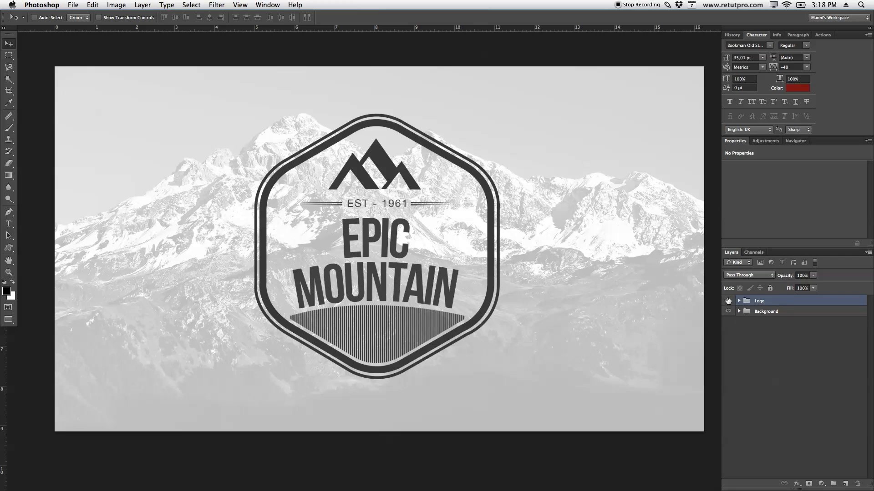
pyautogui.click(728, 300)
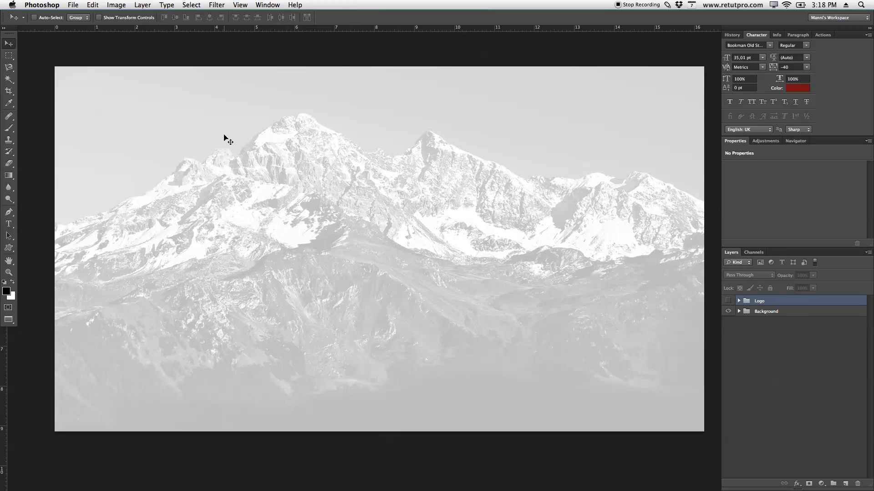
# - Add a horizontal guide and a vertical guide, each positioned at 50% of the canvas
pyautogui.click(240, 4)
pyautogui.click(261, 233)
pyautogui.write('50%')
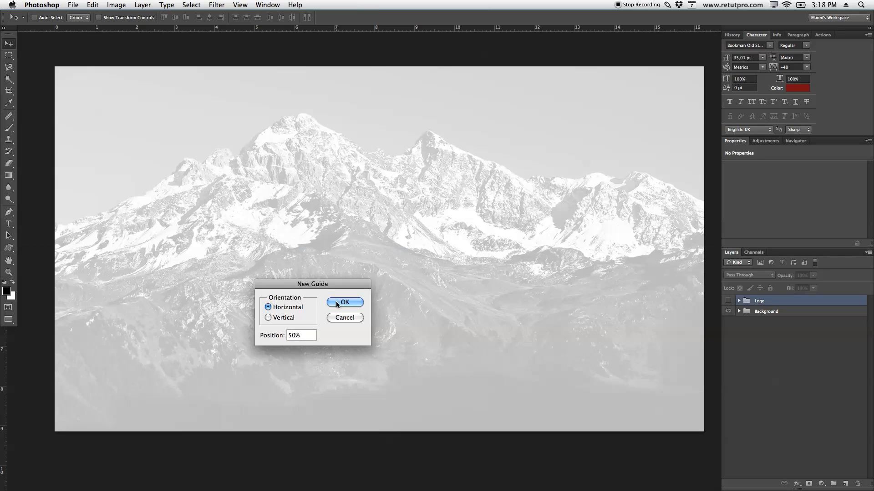
pyautogui.click(344, 303)
pyautogui.click(267, 5)
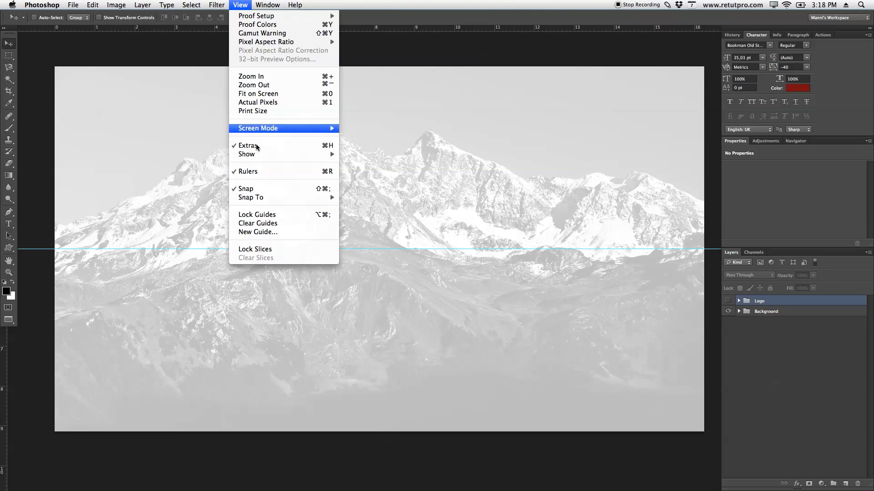
pyautogui.click(261, 232)
pyautogui.click(288, 318)
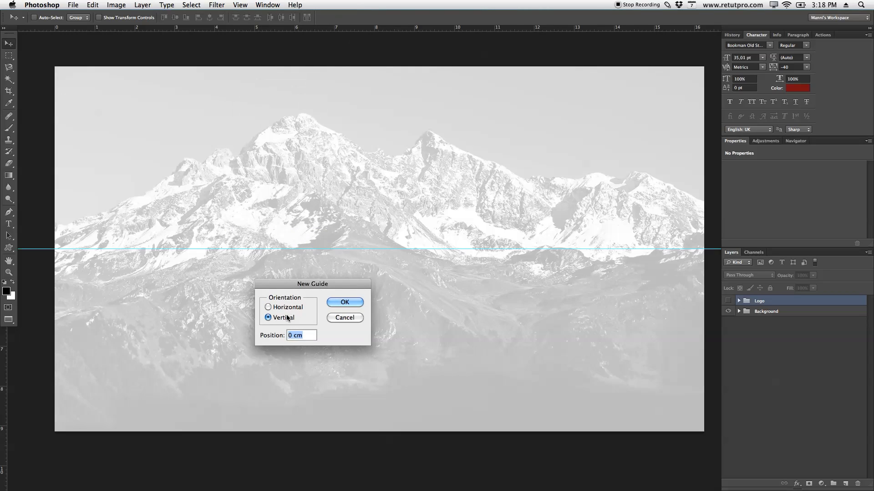
pyautogui.write('50%')
pyautogui.click(345, 302)
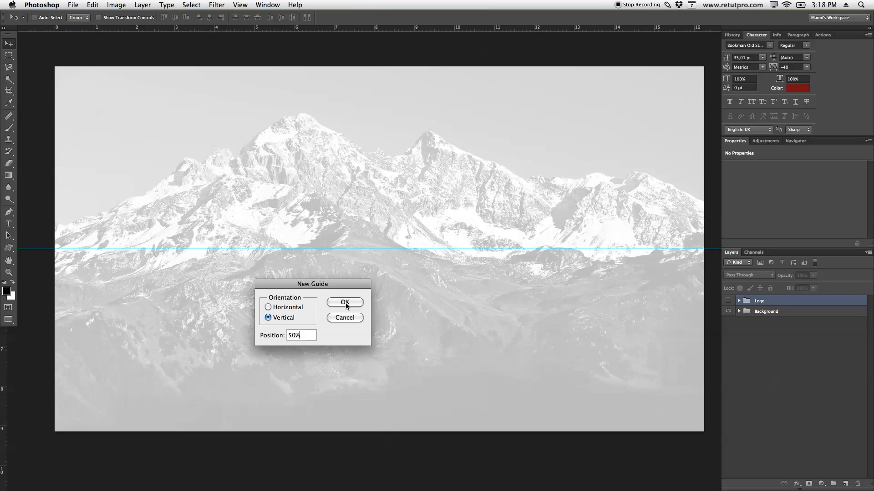
# - Place a second horizontal guide just above the centre one and vertical guides at about 5.9 cm and 10 cm
pyautogui.hscroll(2, 450, 335)
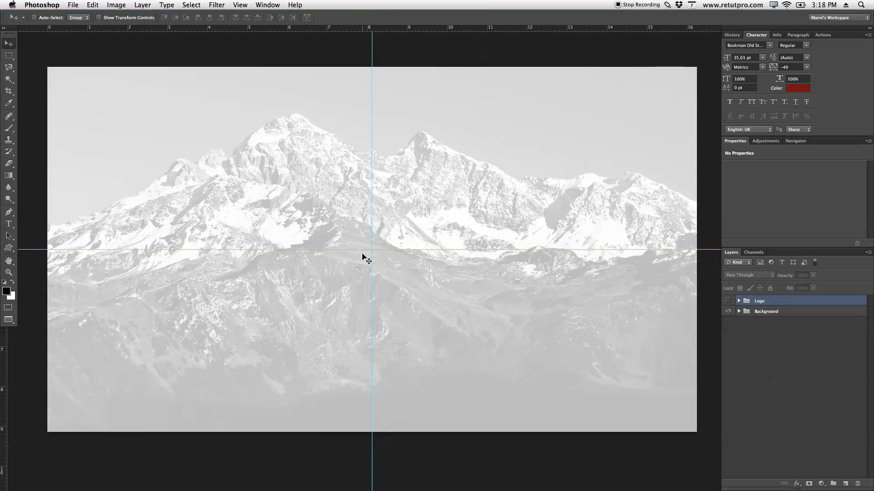
pyautogui.moveTo(377, 31); pyautogui.dragTo(403, 230)
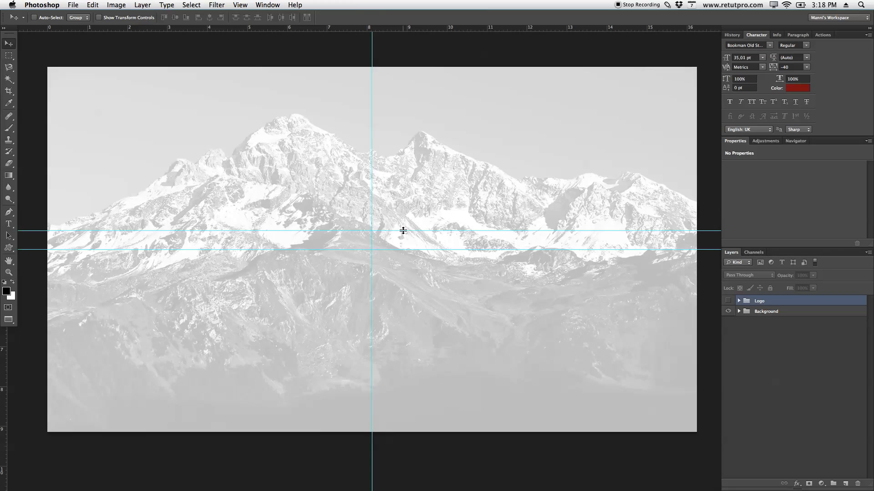
pyautogui.moveTo(4, 330); pyautogui.dragTo(290, 35)
pyautogui.moveTo(4, 341); pyautogui.dragTo(451, 36)
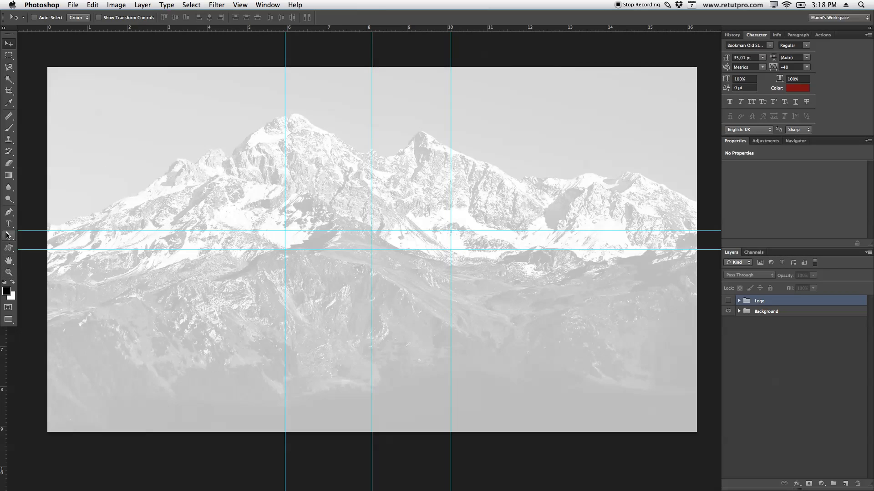
# - Draw an arched Pen tool path between the outer vertical guides on the centre guide, peaking at the upper horizontal guide
pyautogui.press('p')
pyautogui.click(285, 249)
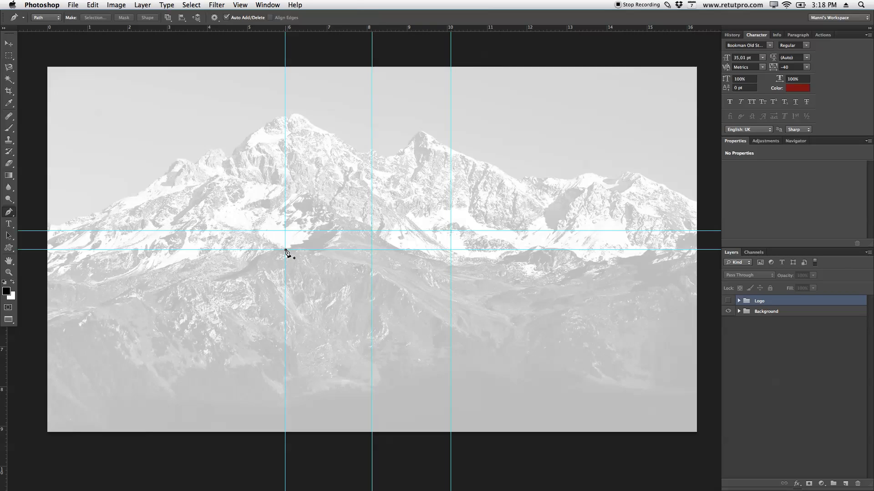
pyautogui.click(451, 250)
pyautogui.moveTo(451, 250); pyautogui.dragTo(534, 294)
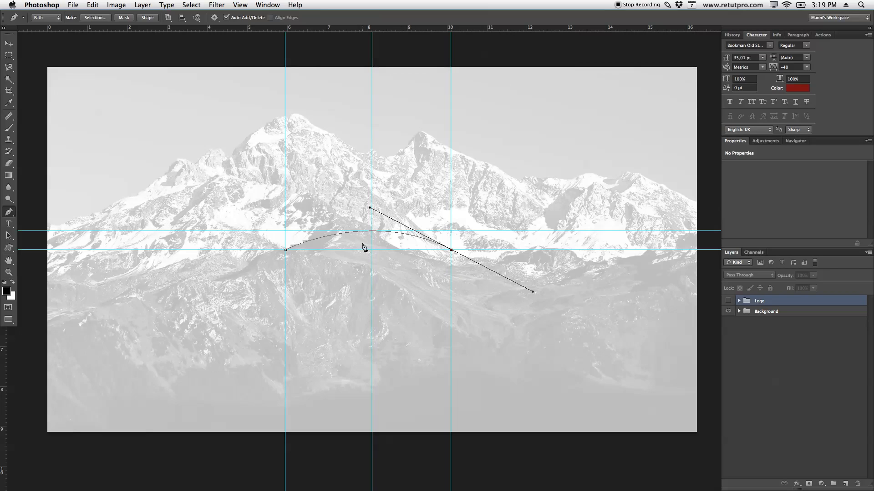
# - Enter the text MOUNTAIN along the arched path
pyautogui.click(13, 223)
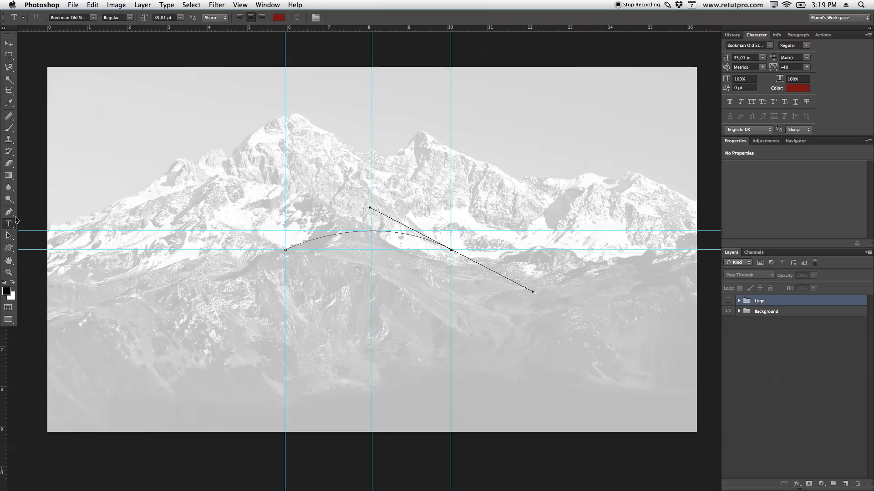
pyautogui.click(304, 242)
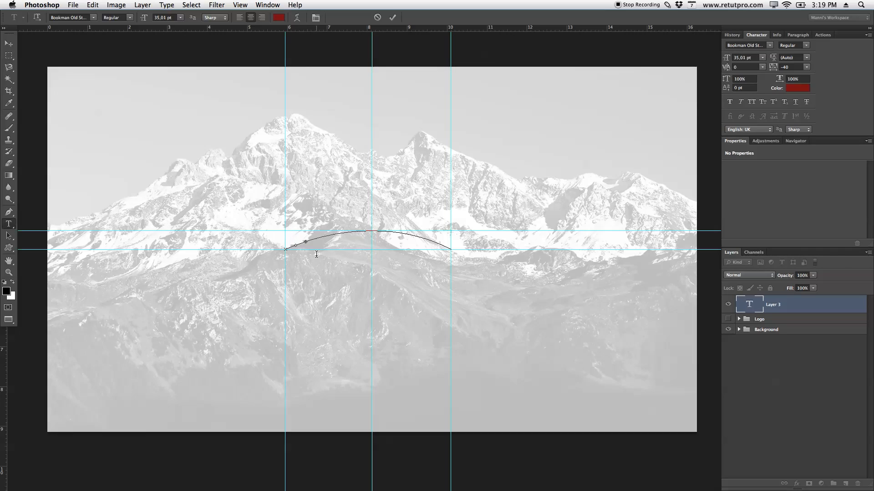
pyautogui.write('MOUN')
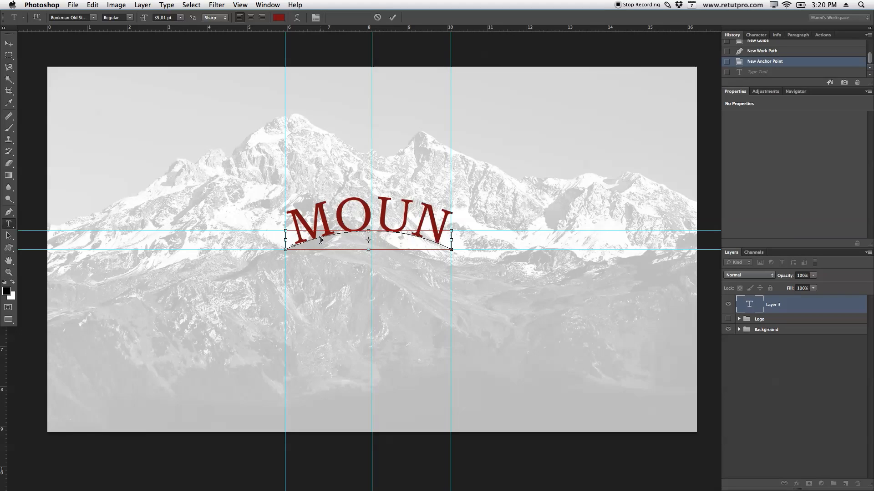
# - Reduce all of the path text to 18.01 pt and centre-align it on the arch
pyautogui.hotkey('ctrl', 'a')
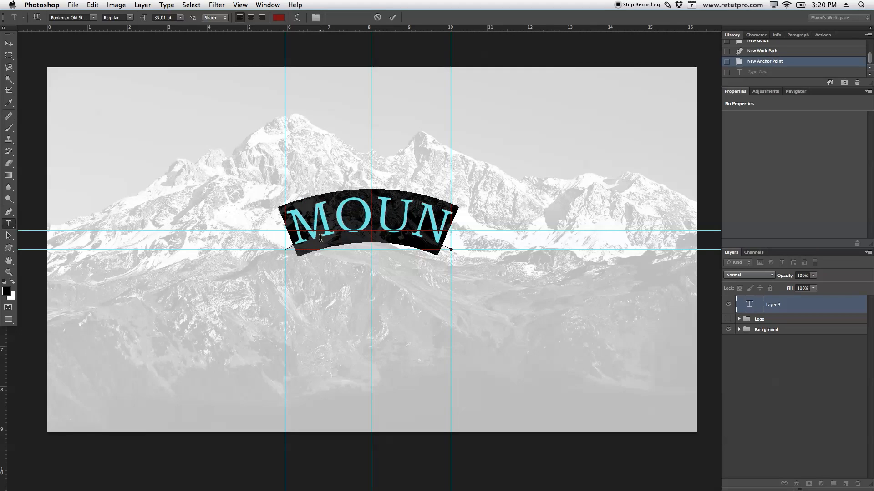
pyautogui.press('super')
pyautogui.moveTo(145, 20); pyautogui.dragTo(130, 17)
pyautogui.click(251, 18)
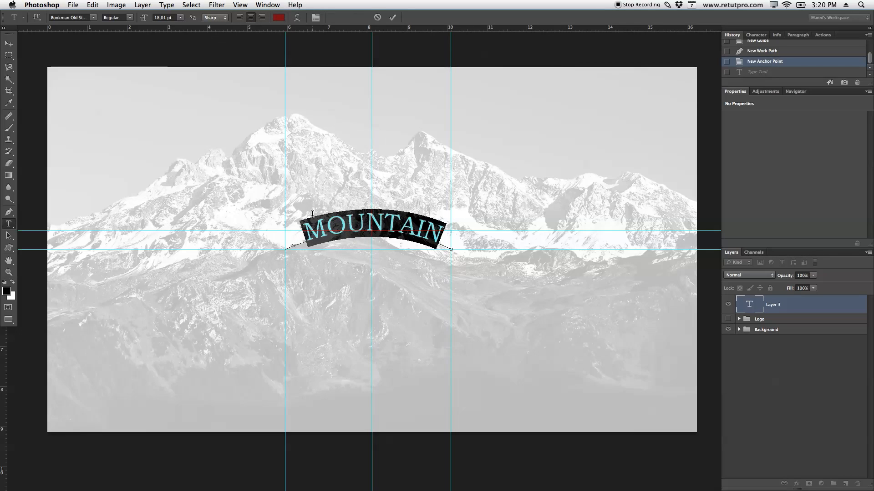
# - Change the path text's font to Bebas Neue and its colour to dark grey
pyautogui.click(93, 18)
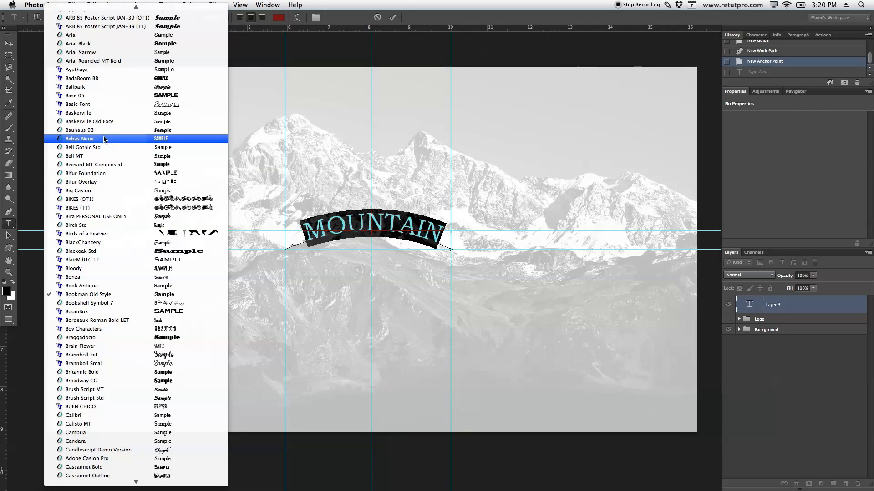
pyautogui.click(105, 139)
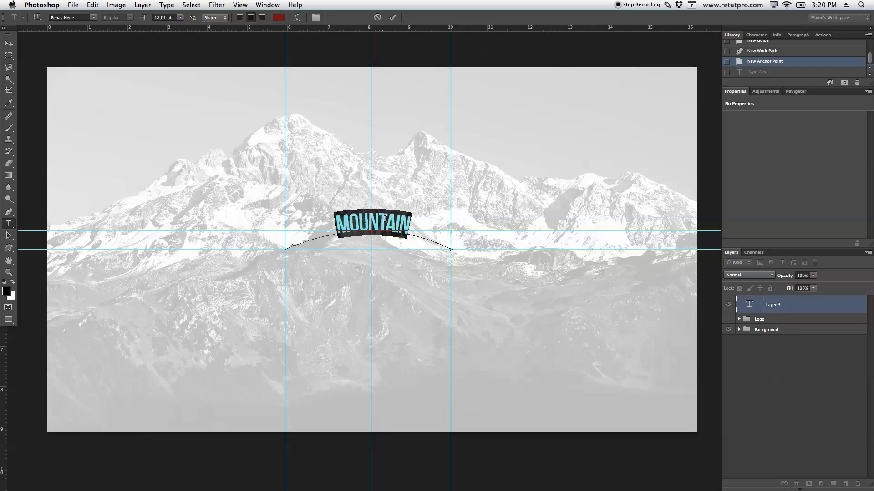
pyautogui.click(275, 20)
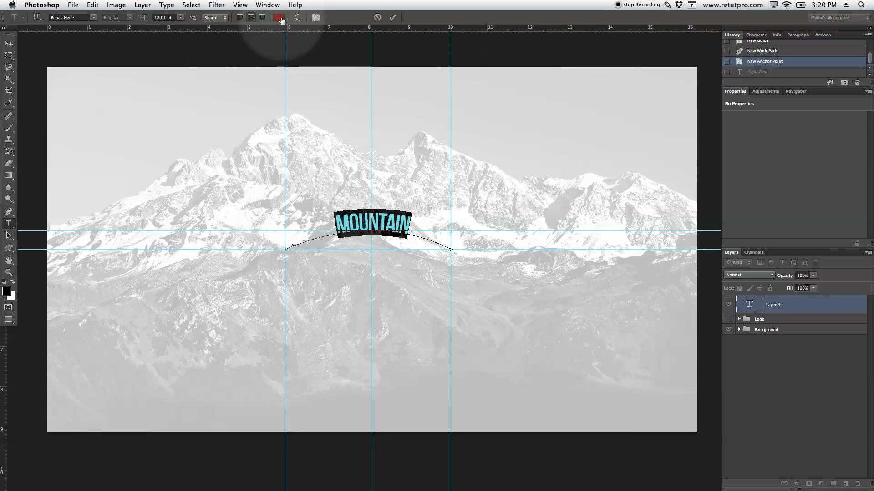
pyautogui.click(280, 18)
pyautogui.moveTo(584, 96); pyautogui.dragTo(498, 143)
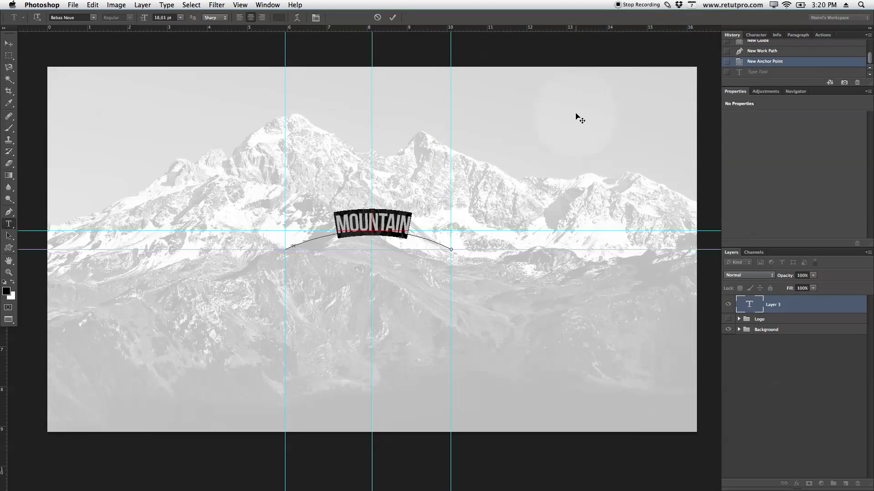
# - Bring up the character settings and enlarge the MOUNTAIN text to 36.01 pt
pyautogui.click(762, 36)
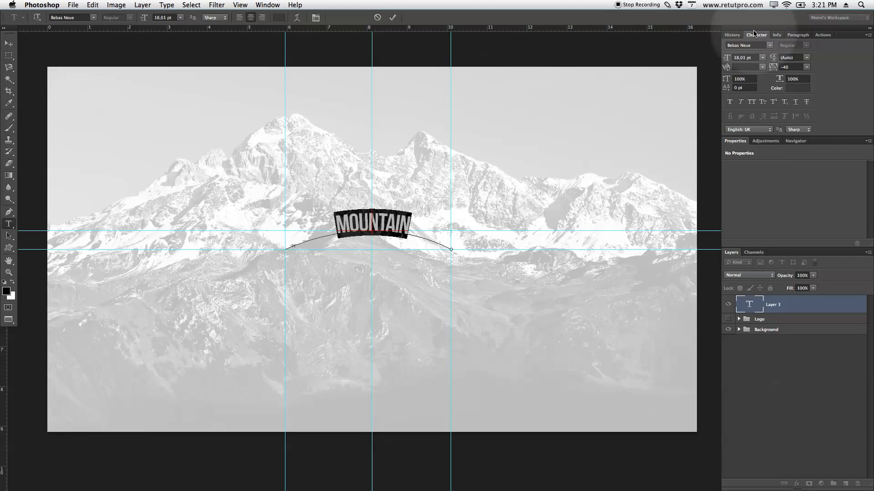
pyautogui.click(267, 5)
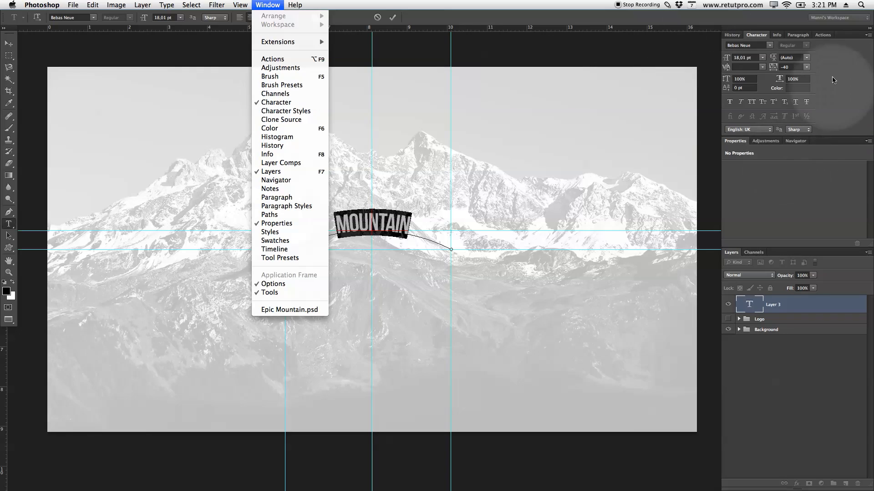
pyautogui.click(833, 99)
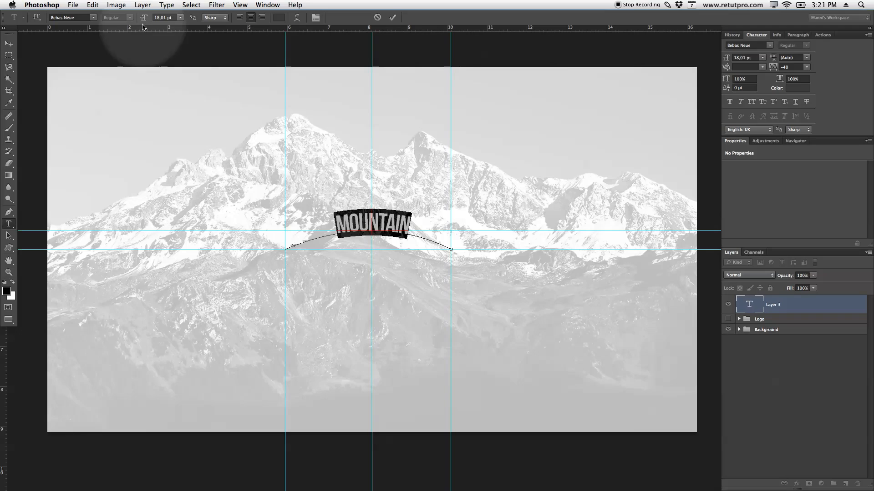
pyautogui.moveTo(146, 18); pyautogui.dragTo(155, 19)
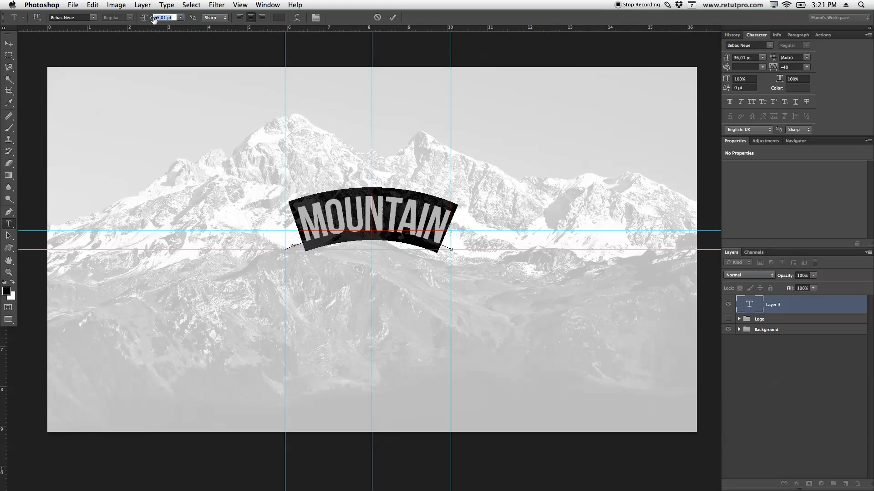
pyautogui.click(393, 19)
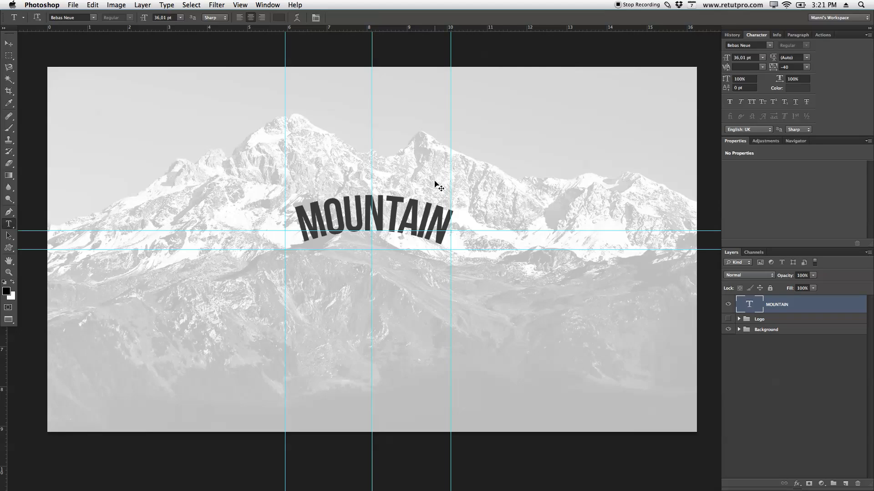
# - Duplicate the MOUNTAIN text layer and move the copy straight up until it sits just above the original word
pyautogui.press('super+j')
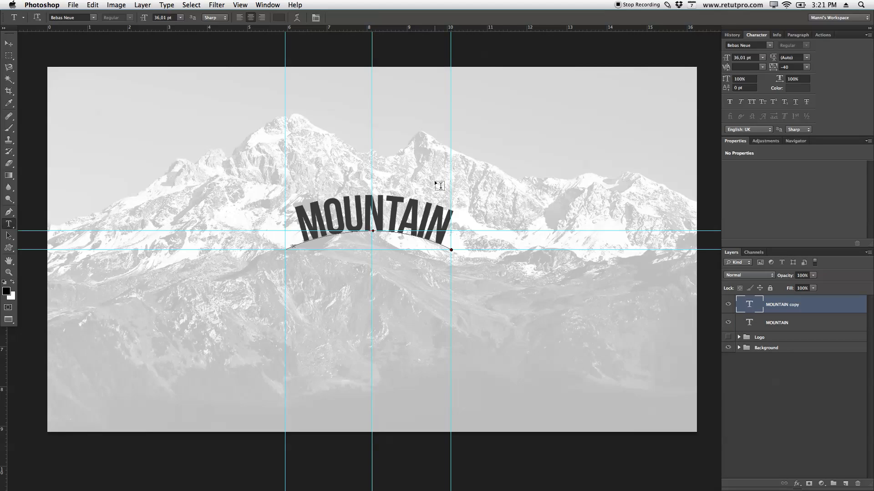
pyautogui.press('v')
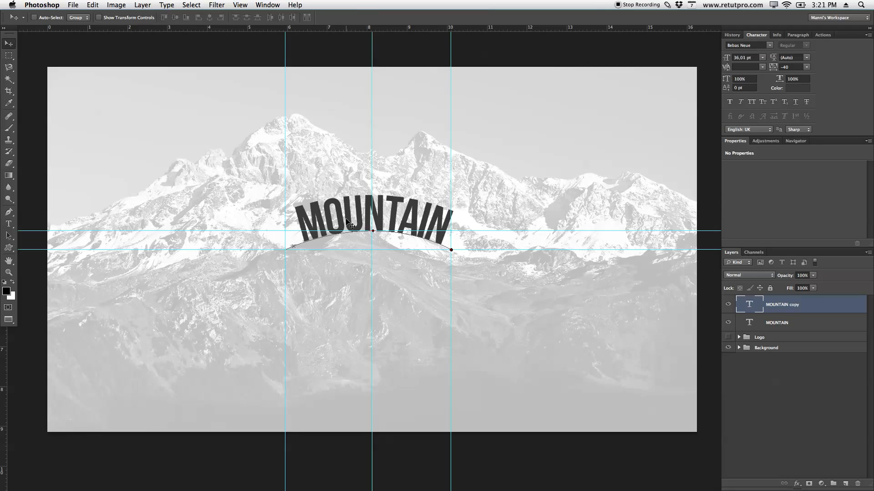
pyautogui.press('Up')
pyautogui.press('Up')
pyautogui.press('Up')
pyautogui.press('Up')
pyautogui.press('Up')
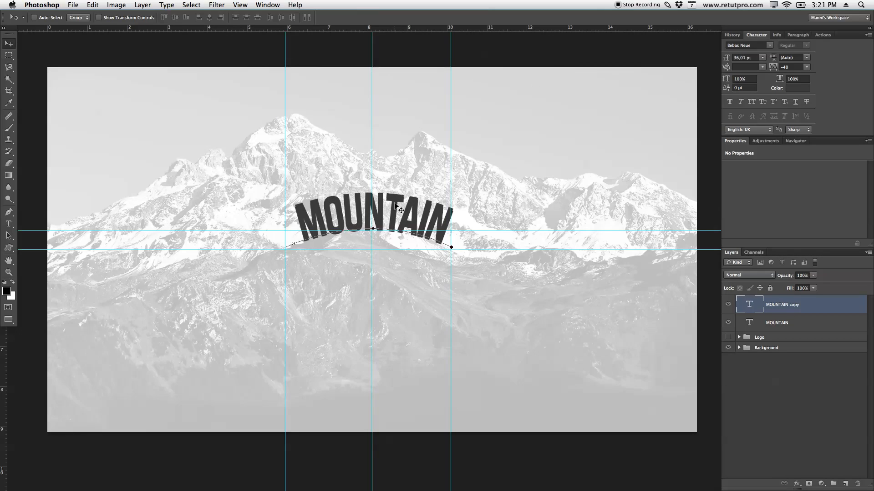
pyautogui.moveTo(397, 203); pyautogui.dragTo(397, 167)
pyautogui.press('Right')
pyautogui.press('Right')
pyautogui.press('Right')
pyautogui.press('Right')
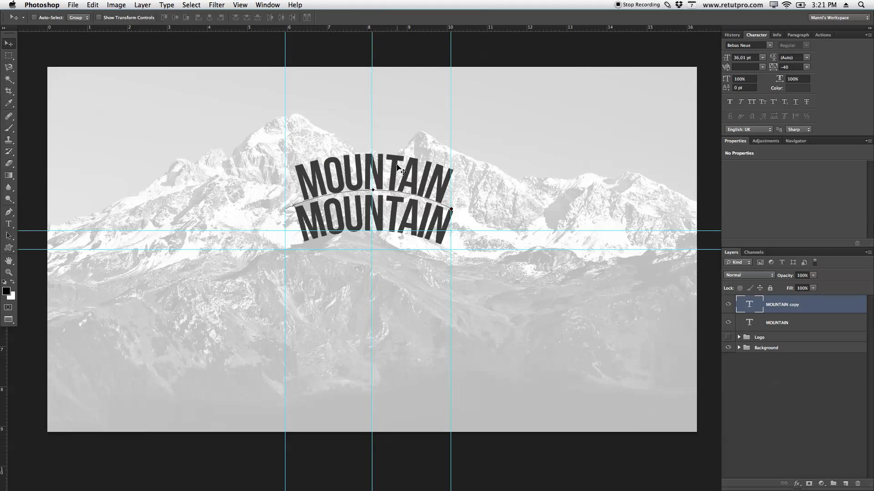
# - Nudge the upper MOUNTAIN copy slightly up and to the left to fine-tune its gap above the original word
pyautogui.press('Left')
pyautogui.press('Left')
pyautogui.press('Left')
pyautogui.press('Left')
pyautogui.press('Left')
pyautogui.press('Up')
pyautogui.press('Up')
pyautogui.press('Up')
pyautogui.press('Right')
pyautogui.press('Right')
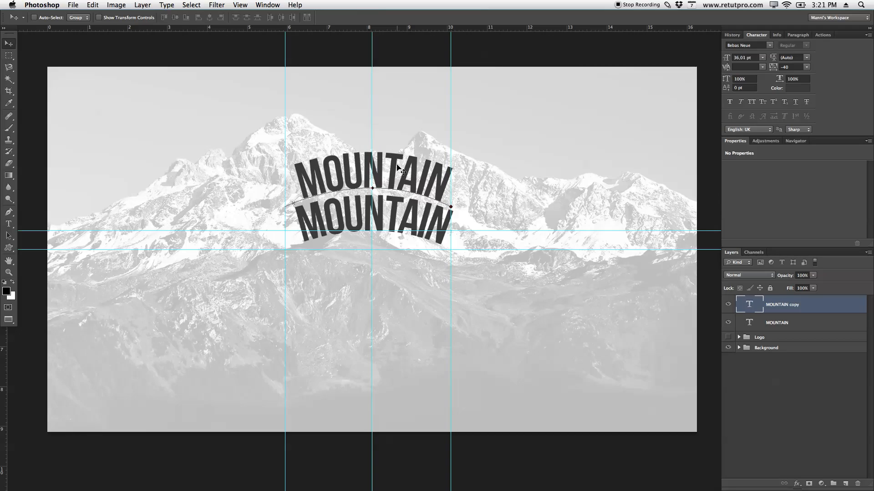
# - Replace the text of the upper MOUNTAIN copy with EPIC
pyautogui.press('t')
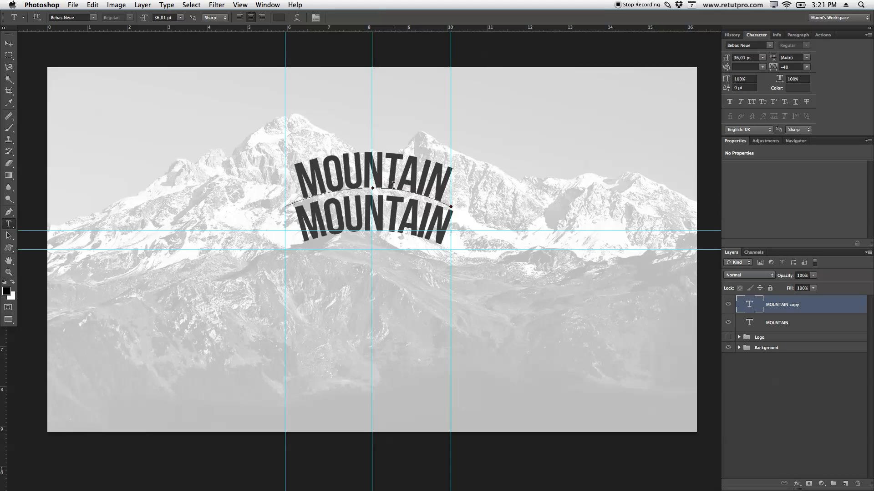
pyautogui.moveTo(455, 180); pyautogui.dragTo(292, 172)
pyautogui.write('EPIC')
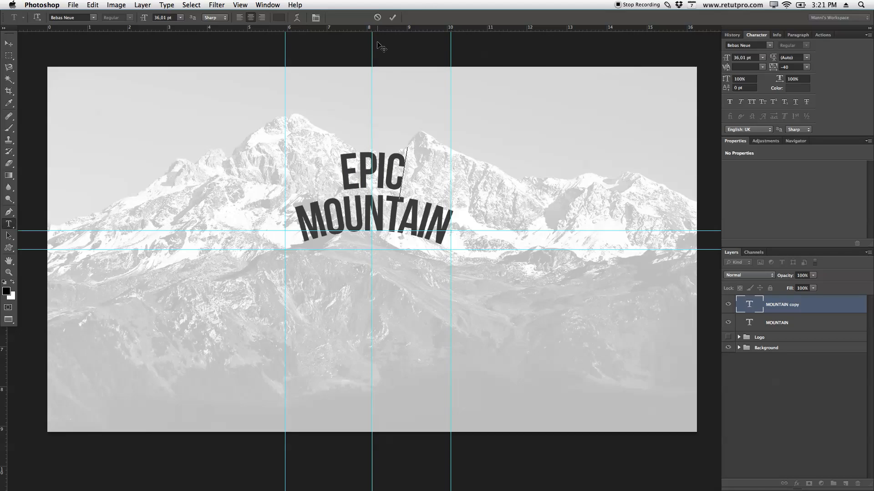
pyautogui.click(392, 17)
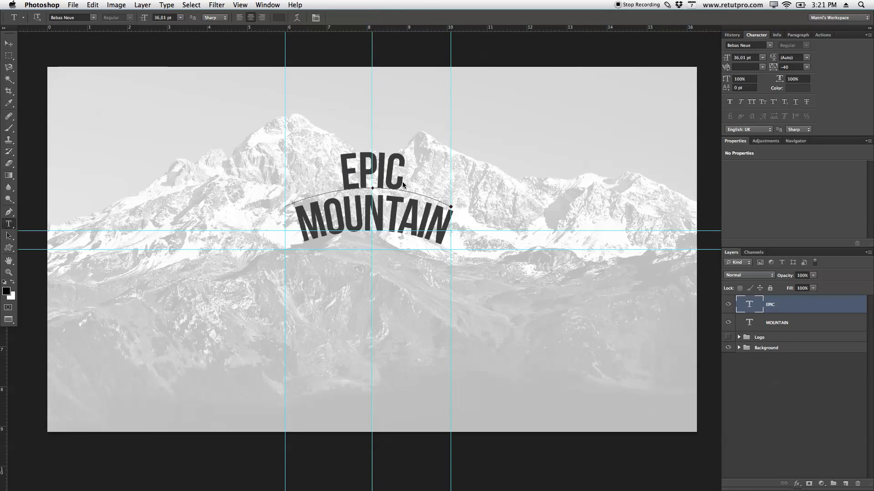
# - Select the EPIC and MOUNTAIN layers together and move both down so they sit around the middle of the canvas
pyautogui.click(10, 44)
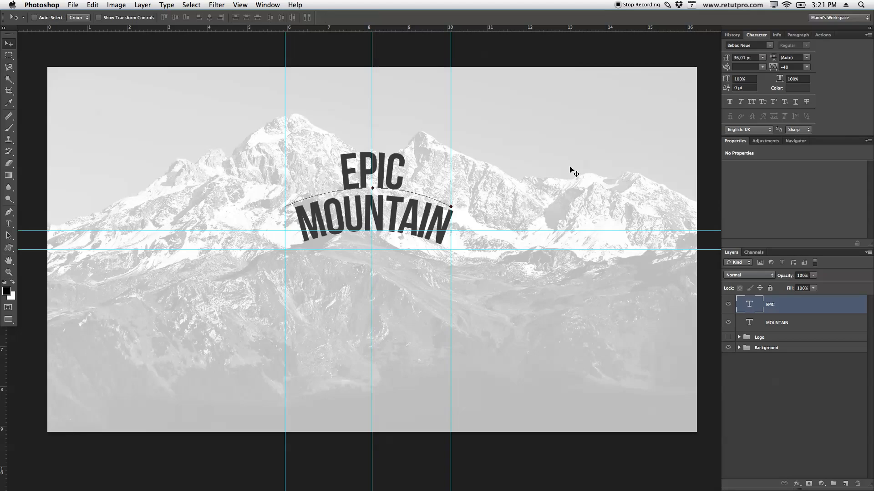
pyautogui.keyDown('shift'); pyautogui.click(798, 328); pyautogui.keyUp('shift')
pyautogui.moveTo(403, 207); pyautogui.dragTo(400, 270)
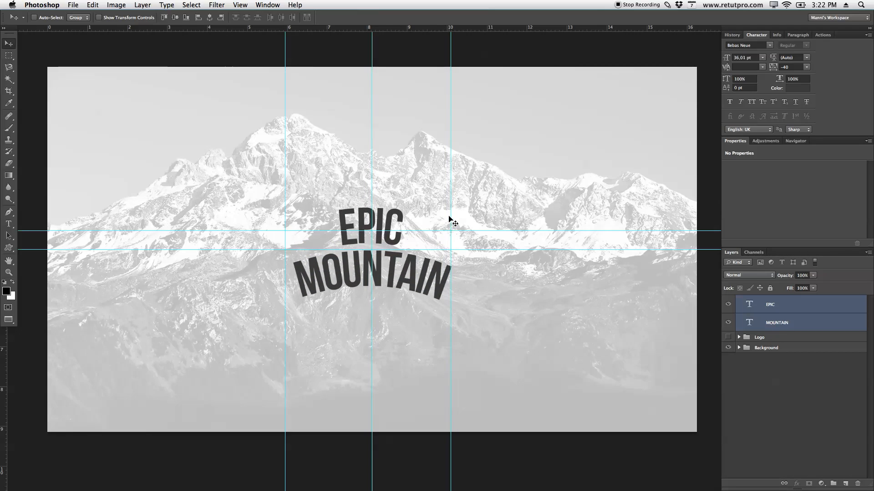
# - Remove the two outer vertical guides and the upper horizontal guide, keeping only the two centre guides
pyautogui.moveTo(450, 214); pyautogui.dragTo(5, 214)
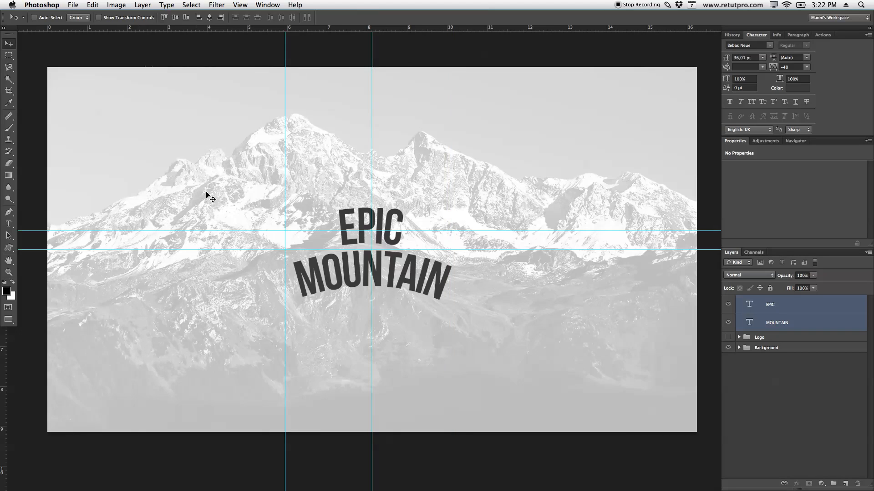
pyautogui.moveTo(285, 182); pyautogui.dragTo(4, 182)
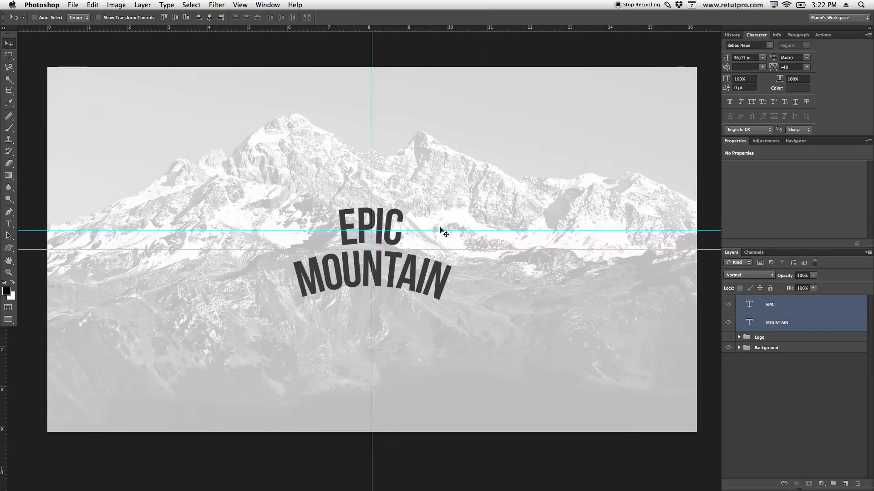
pyautogui.moveTo(439, 231); pyautogui.dragTo(419, 25)
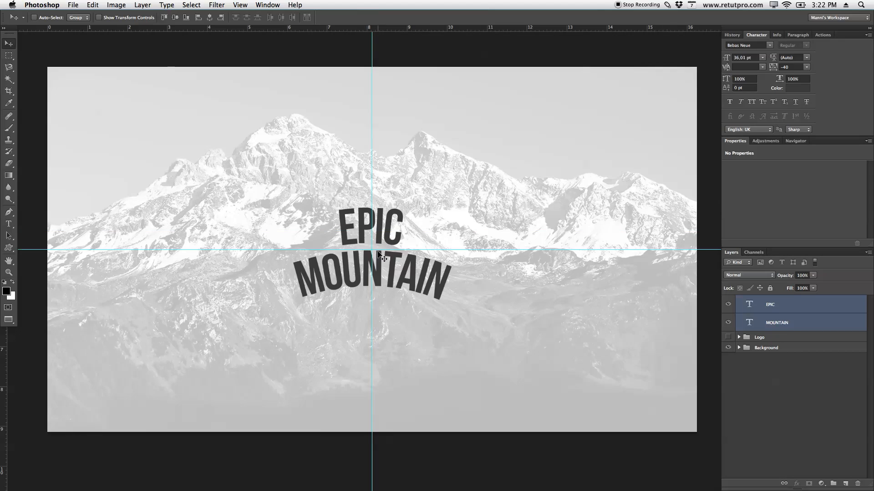
# - Nudge the EPIC and MOUNTAIN layers slightly down and to the left to refine their position on the centre guides
pyautogui.press('Down')
pyautogui.press('Down')
pyautogui.press('Down')
pyautogui.press('Down')
pyautogui.press('Down')
pyautogui.press('Left')
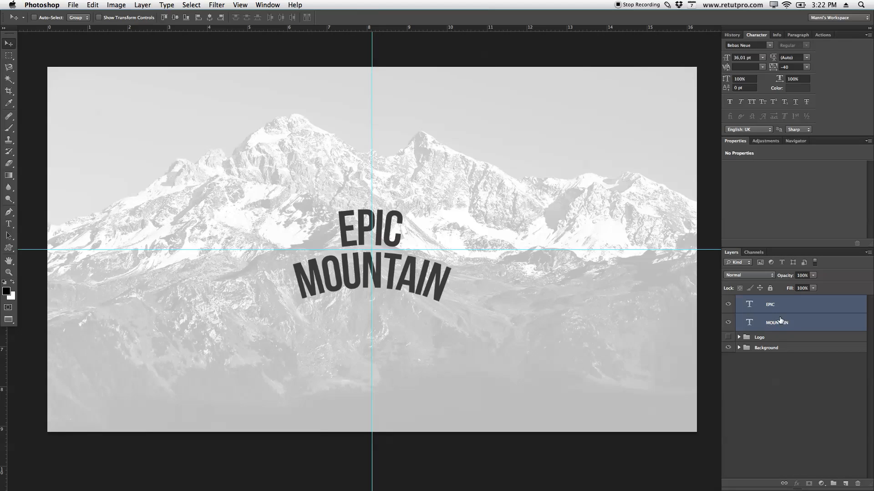
# - Create a wide, shallow text box above EPIC and enter EST - 1961 in it at 7.01 pt
pyautogui.click(796, 308)
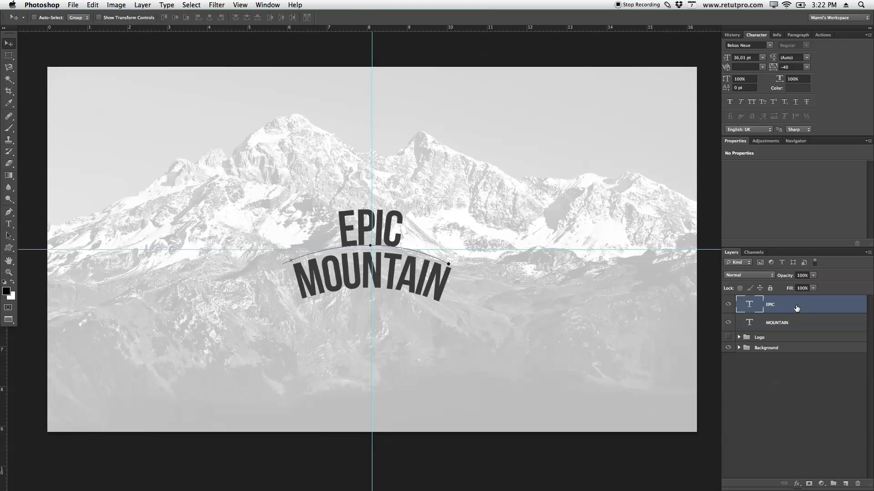
pyautogui.click(12, 227)
pyautogui.moveTo(313, 176); pyautogui.dragTo(439, 190)
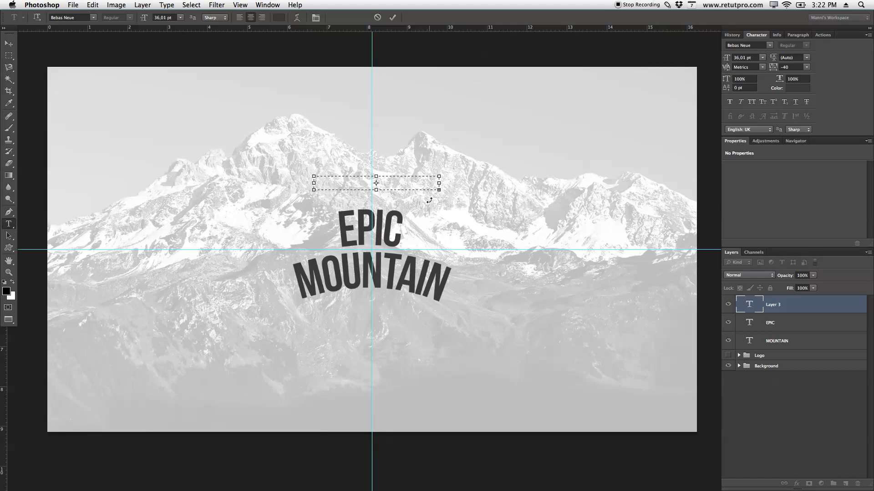
pyautogui.moveTo(142, 19); pyautogui.dragTo(127, 19)
pyautogui.click(393, 185)
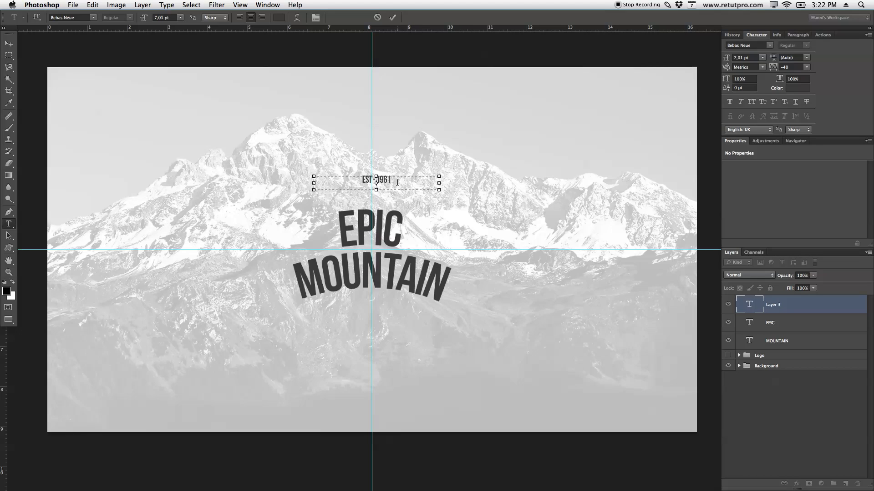
# - Change the font of the EST - 1961 text to Helvetica Neue
pyautogui.moveTo(390, 181); pyautogui.dragTo(362, 181)
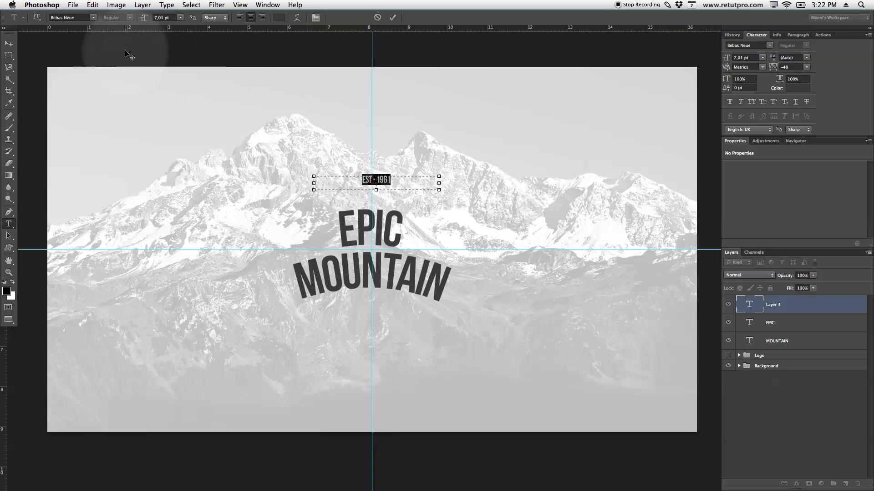
pyautogui.click(92, 19)
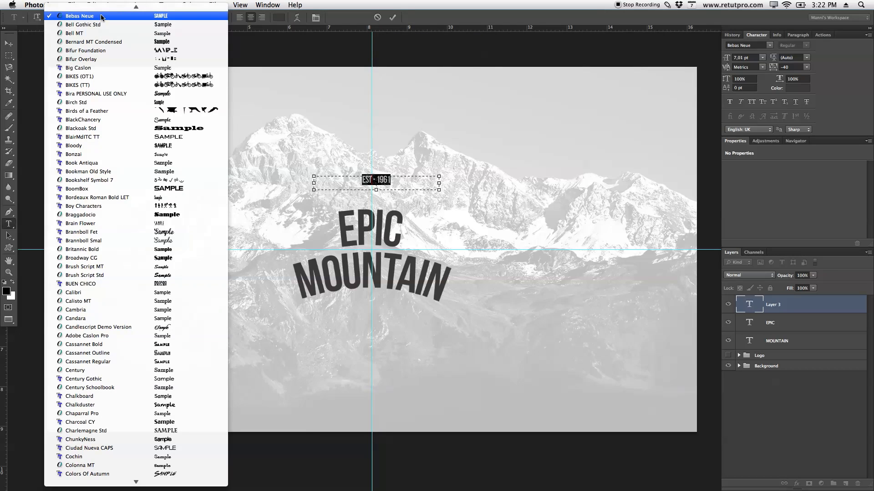
pyautogui.scroll(-20, 101, 17)
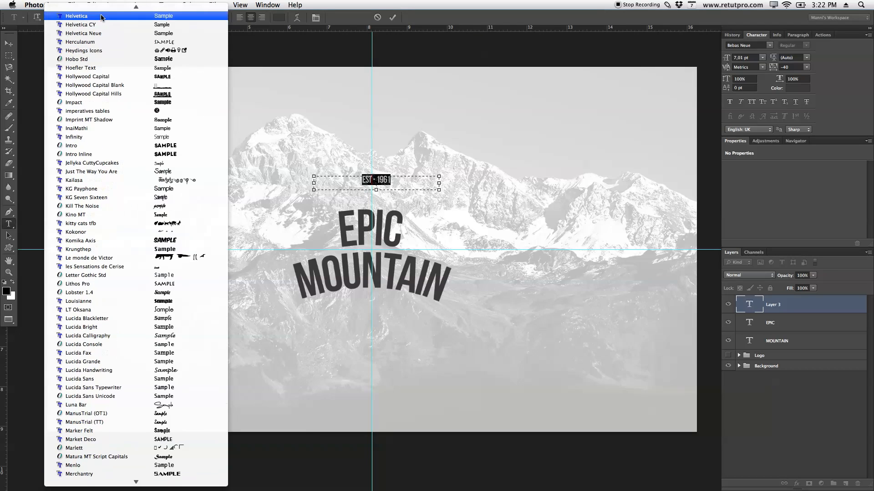
pyautogui.click(105, 34)
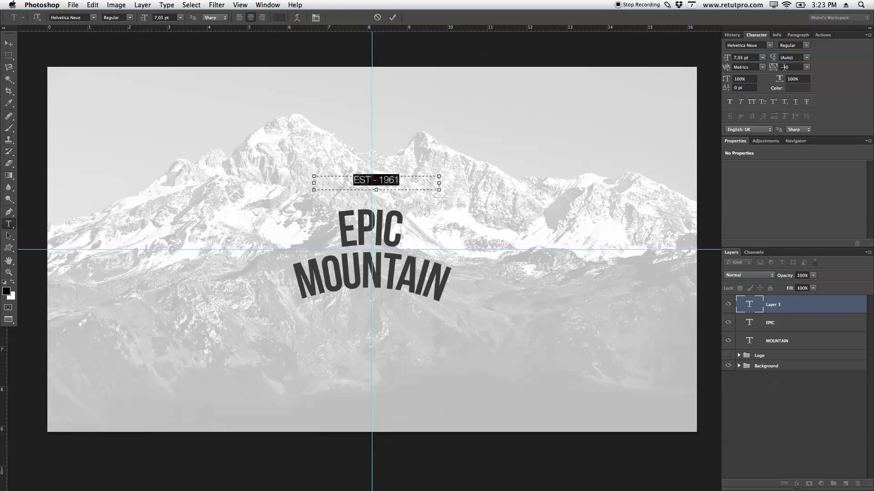
# - Set the EST - 1961 text's tracking to 160 and its size to 6.01 pt
pyautogui.moveTo(774, 67); pyautogui.dragTo(779, 68)
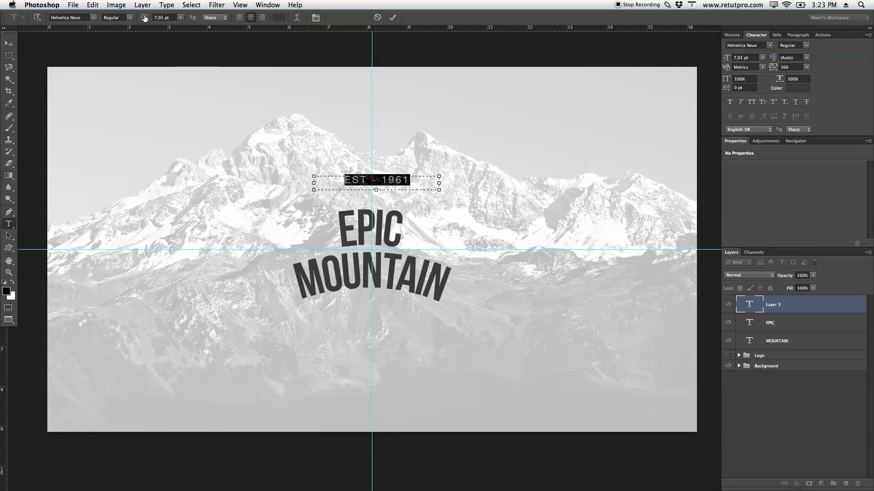
pyautogui.moveTo(145, 18); pyautogui.dragTo(140, 18)
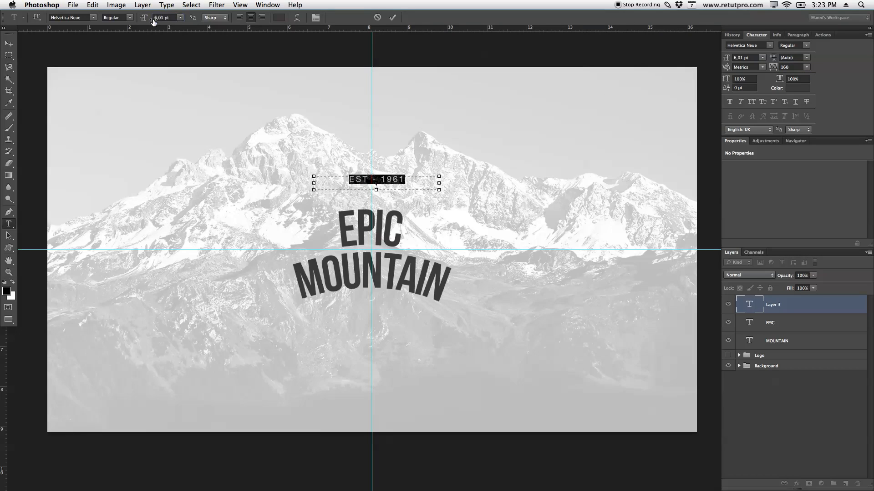
pyautogui.click(392, 17)
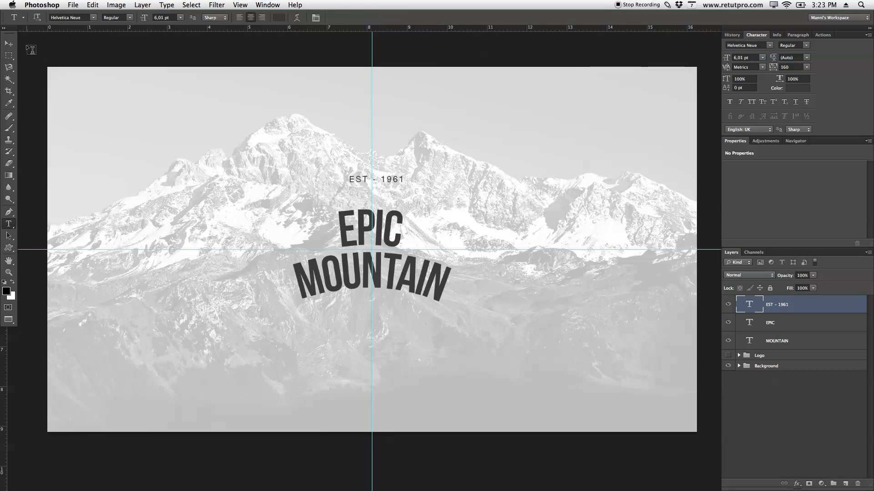
# - Move the EST - 1961 line down to just above EPIC and group the three text layers under the name Text
pyautogui.click(9, 43)
pyautogui.moveTo(348, 164); pyautogui.dragTo(345, 180)
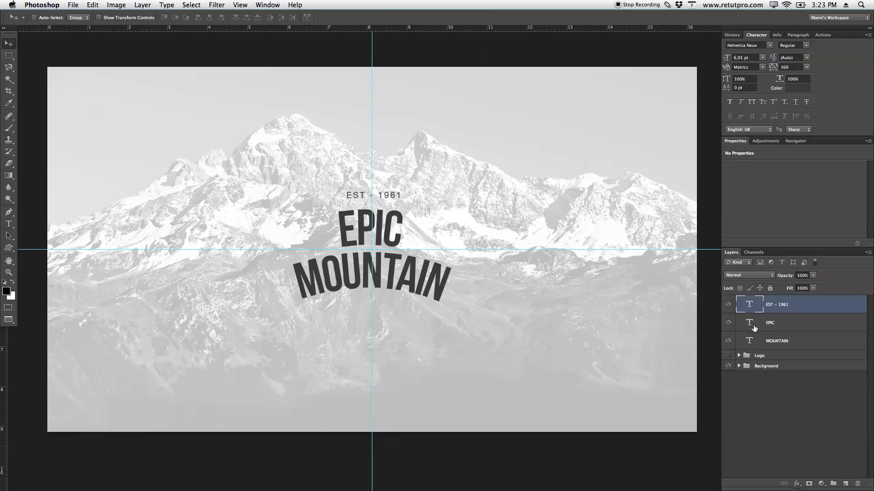
pyautogui.keyDown('shift'); pyautogui.click(794, 321); pyautogui.keyUp('shift')
pyautogui.keyDown('shift'); pyautogui.click(800, 335); pyautogui.keyUp('shift')
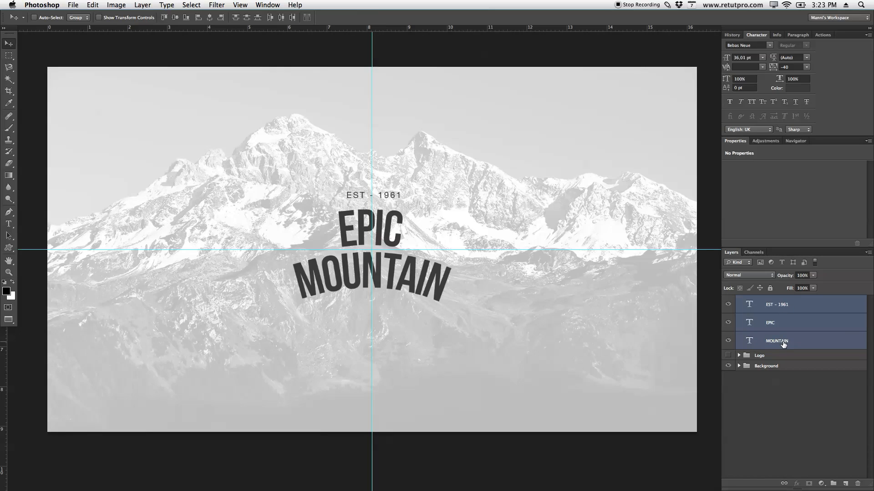
pyautogui.press('super+g')
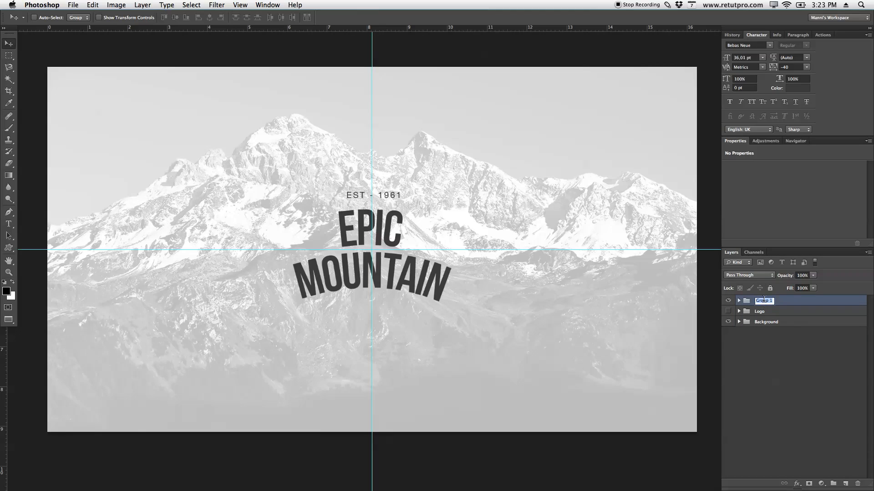
pyautogui.write('ext')
# - Examine the hexagon outline, Shape 8, in the finished Logo's Badge Shape group, and return to the Text group
pyautogui.click(739, 312)
pyautogui.click(778, 332)
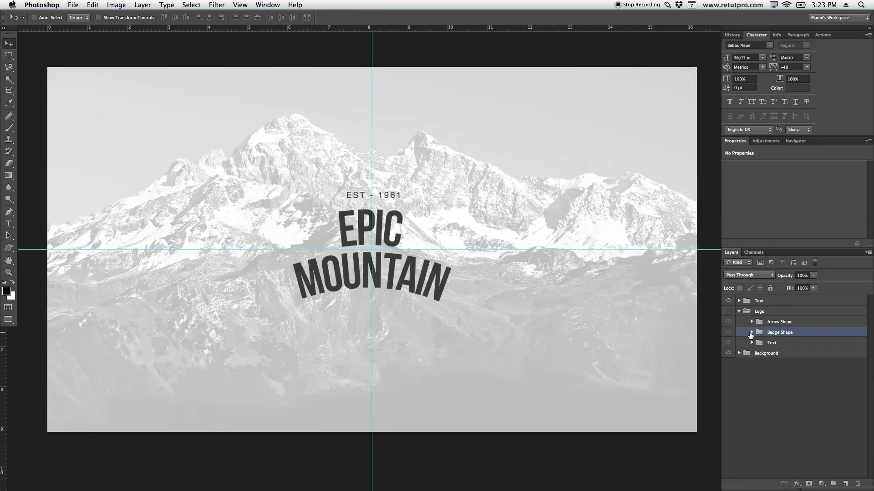
pyautogui.click(751, 332)
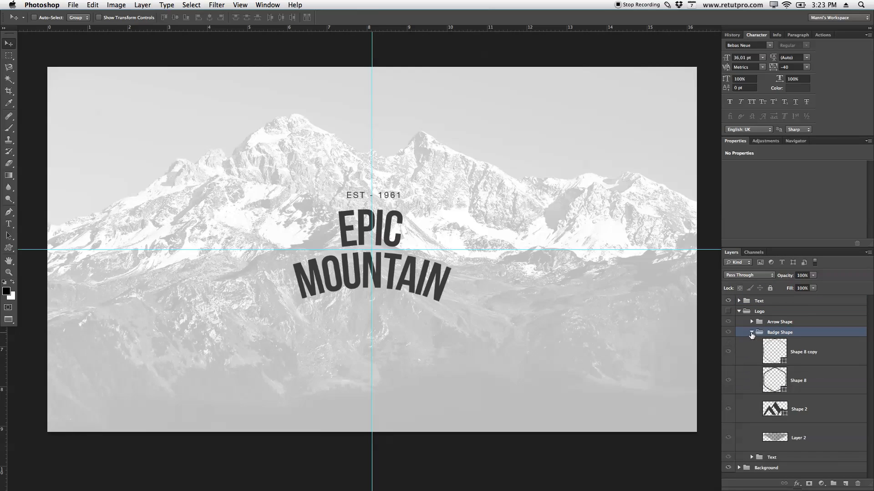
pyautogui.click(799, 361)
pyautogui.click(797, 375)
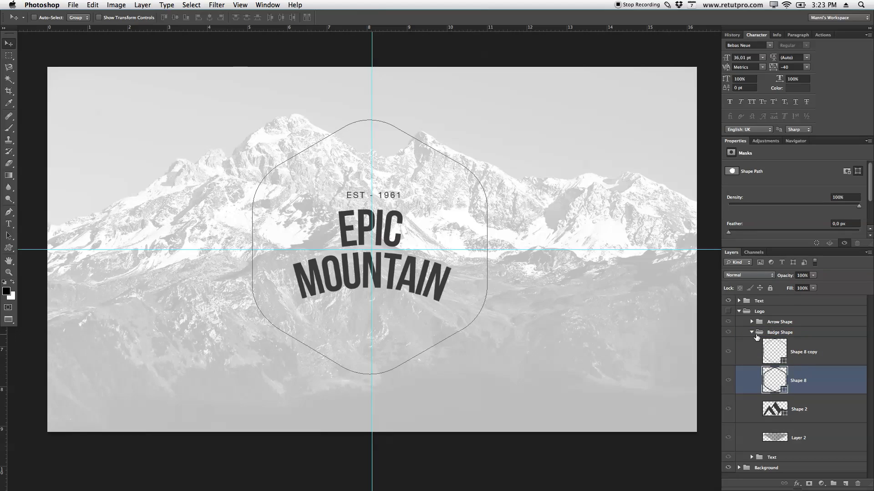
pyautogui.click(751, 333)
pyautogui.click(738, 311)
pyautogui.click(766, 303)
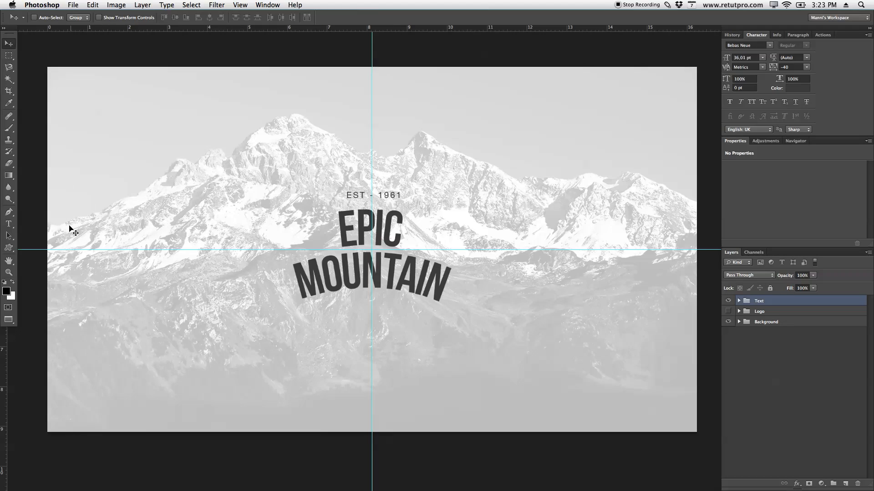
# - Draw a solid black rounded-hexagon custom shape, 646 by 700 px, over the text and centre it on the vertical guide
pyautogui.click(9, 248)
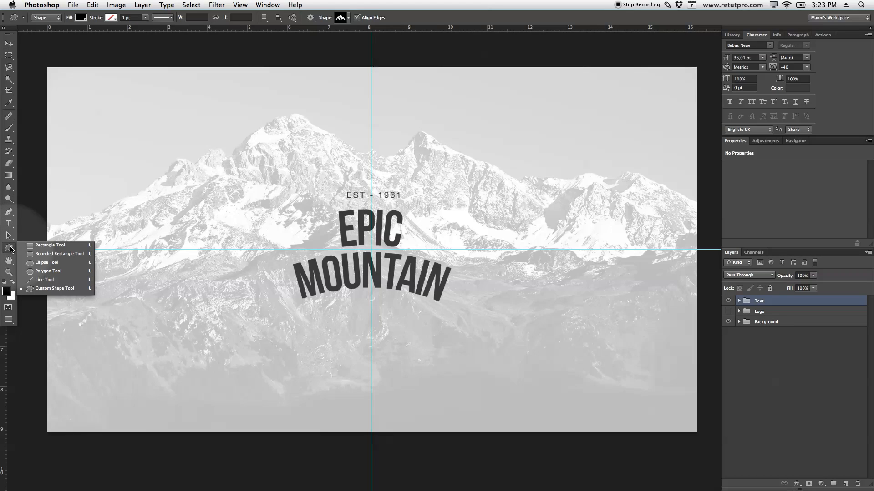
pyautogui.click(49, 288)
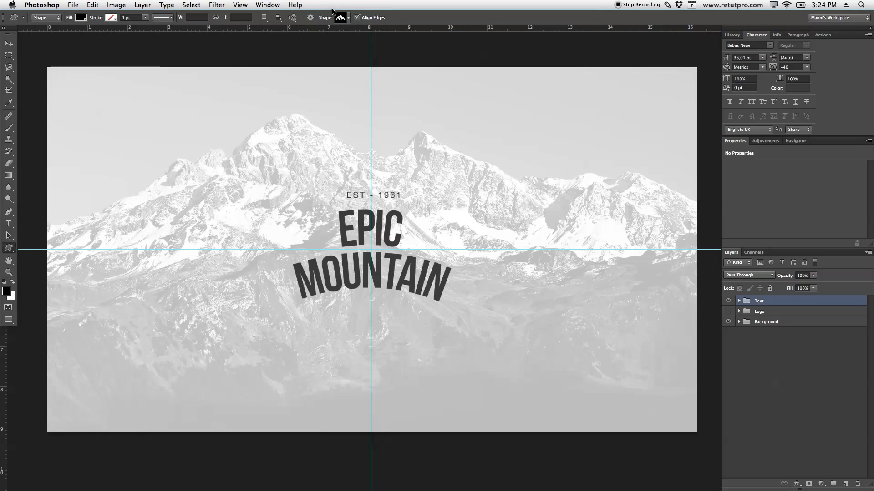
pyautogui.click(348, 17)
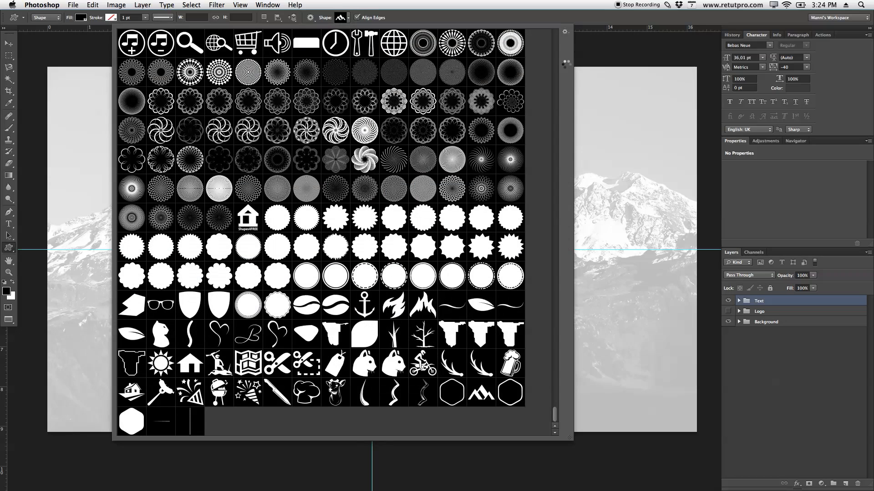
pyautogui.click(128, 427)
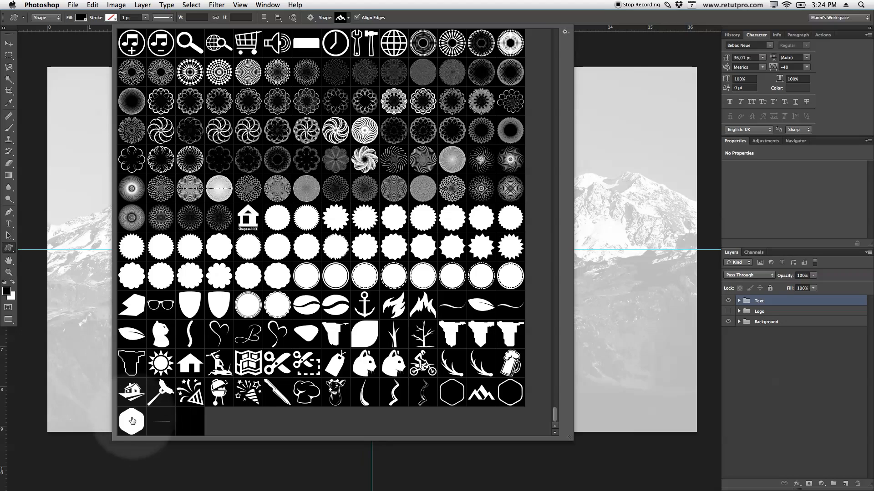
pyautogui.doubleClick(132, 421)
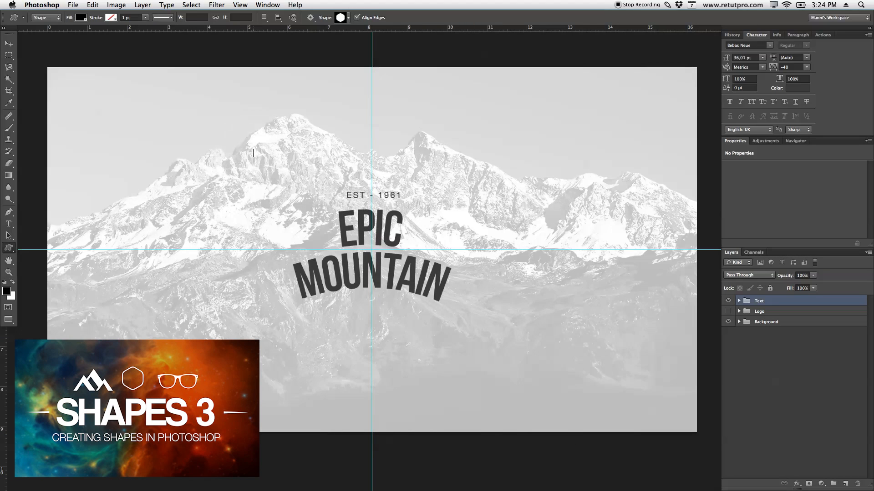
pyautogui.moveTo(243, 134); pyautogui.dragTo(509, 369)
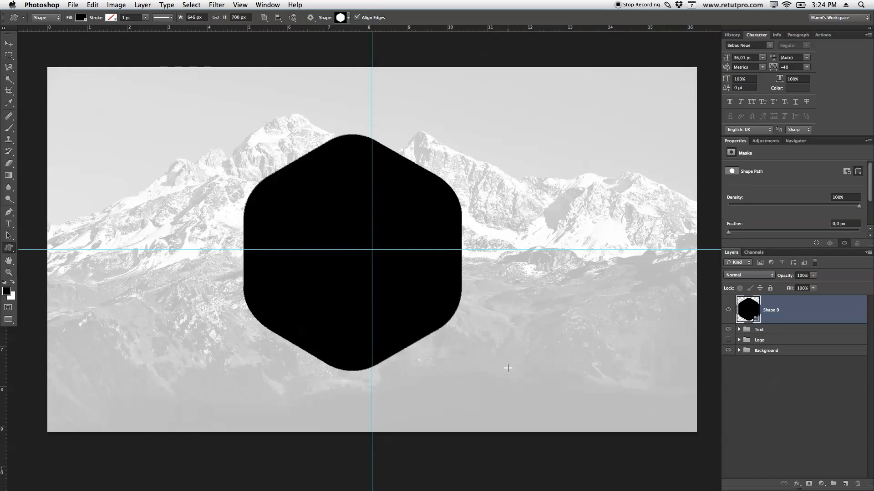
pyautogui.press('v')
pyautogui.moveTo(350, 197); pyautogui.dragTo(368, 196)
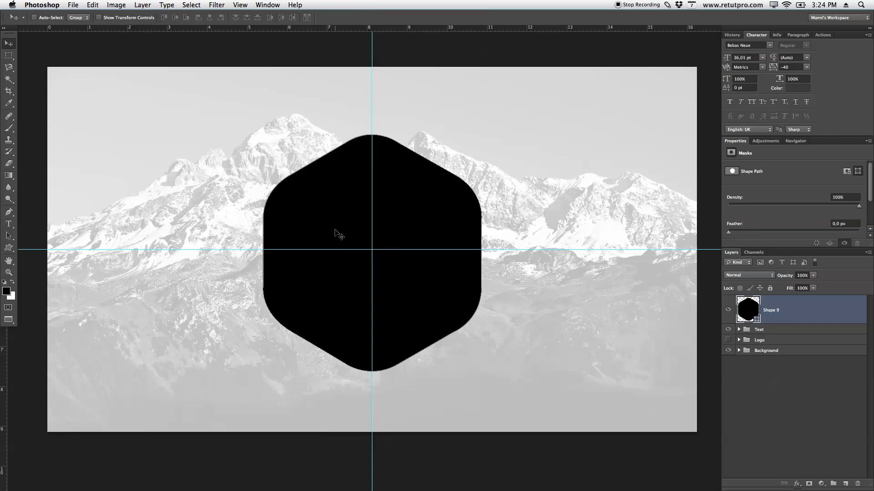
# - Remove the hexagon's fill and give it a solid stroke in dark grey #454444, sampled from the EPIC text
pyautogui.press('u')
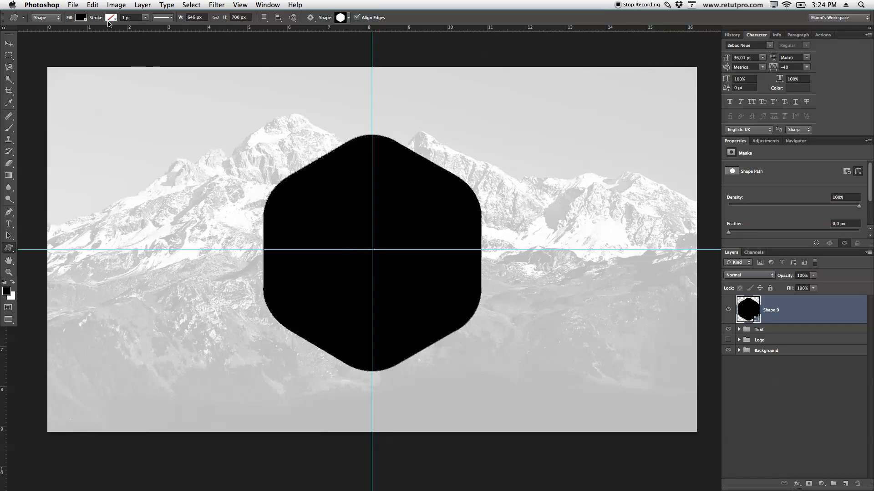
pyautogui.click(82, 18)
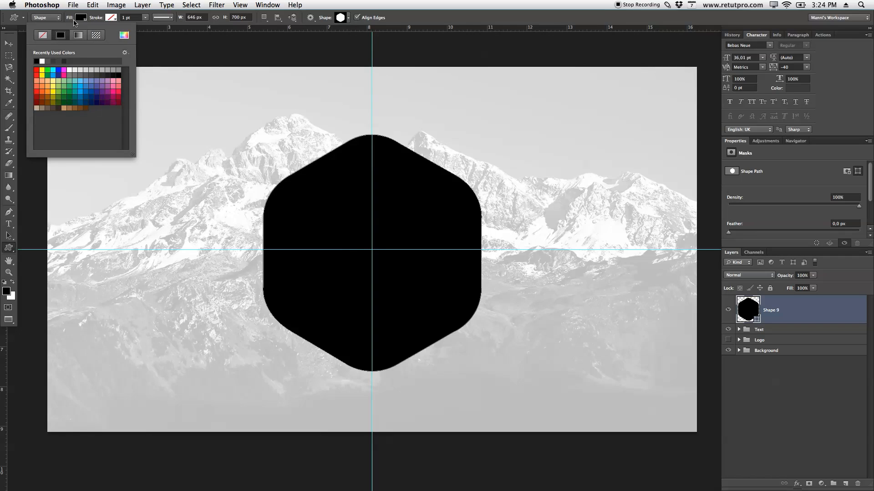
pyautogui.click(43, 35)
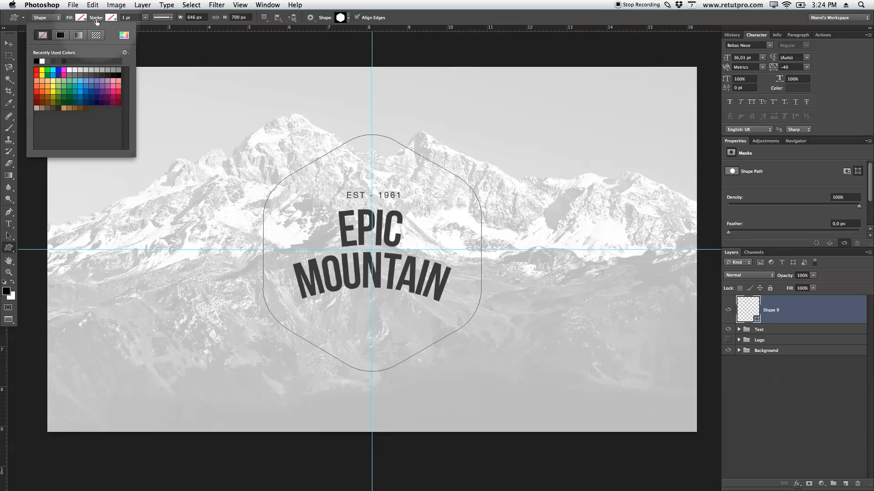
pyautogui.click(113, 18)
pyautogui.click(113, 18)
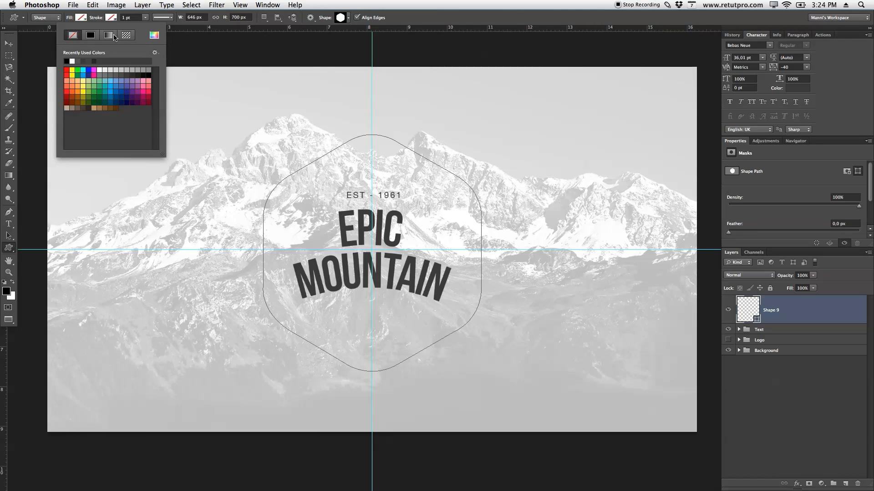
pyautogui.click(90, 36)
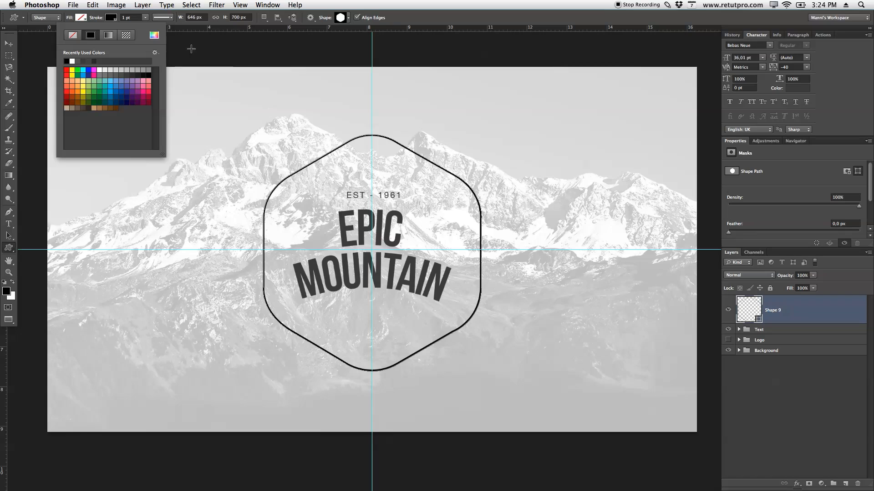
pyautogui.click(154, 35)
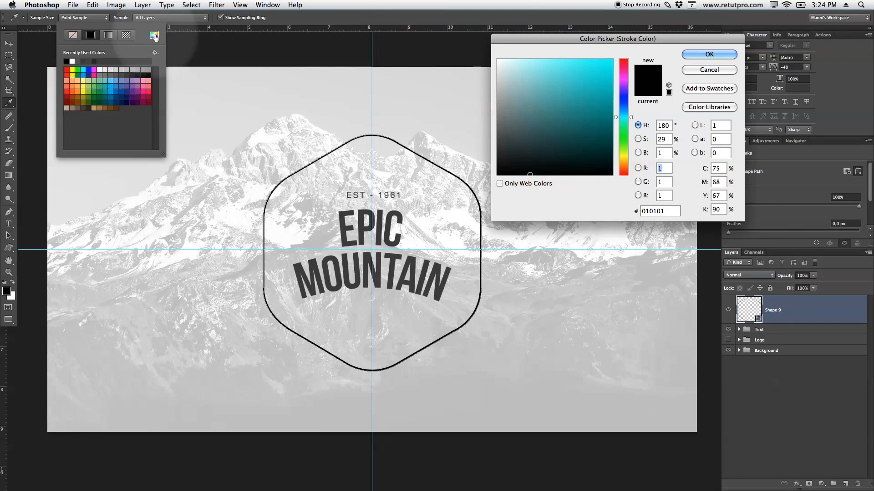
pyautogui.click(364, 209)
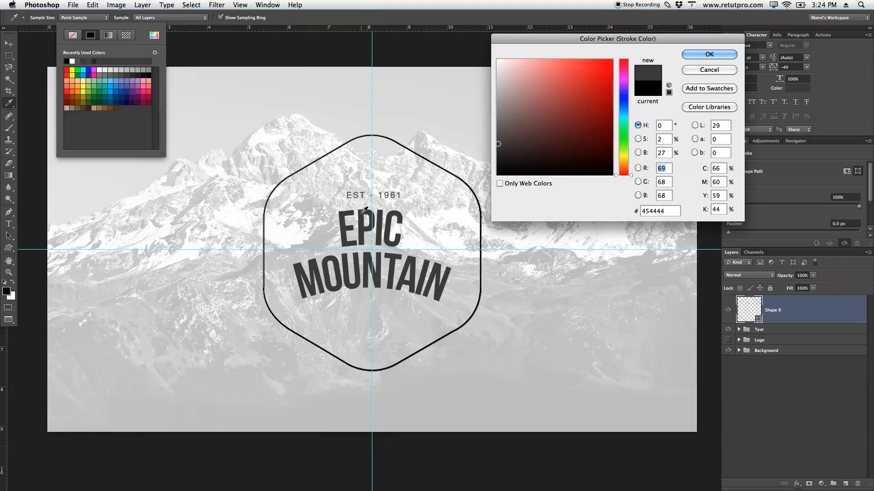
pyautogui.click(709, 54)
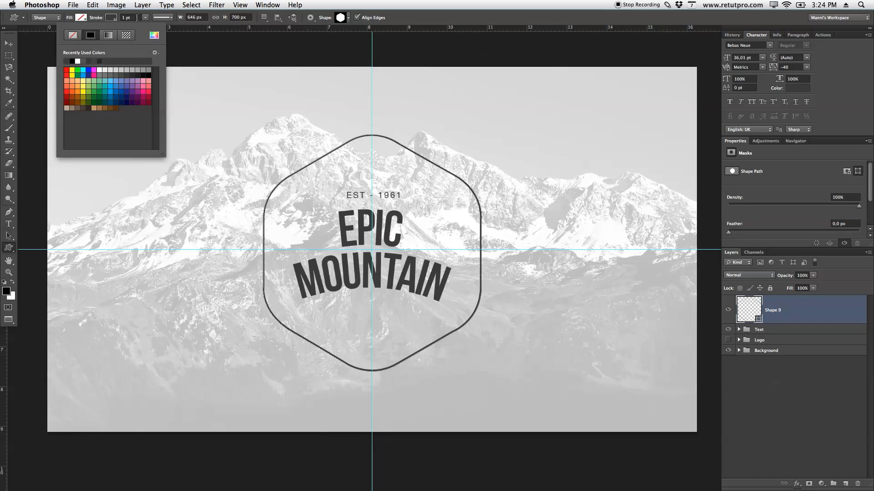
# - Set the hexagon's stroke width to 5 pt and adjust its position, keeping it centred on the vertical guide
pyautogui.click(137, 17)
pyautogui.write('5')
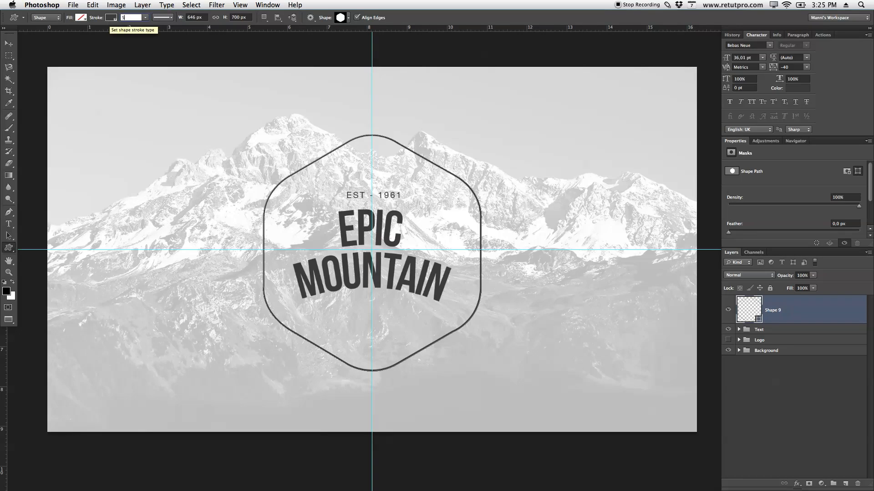
pyautogui.press('Return')
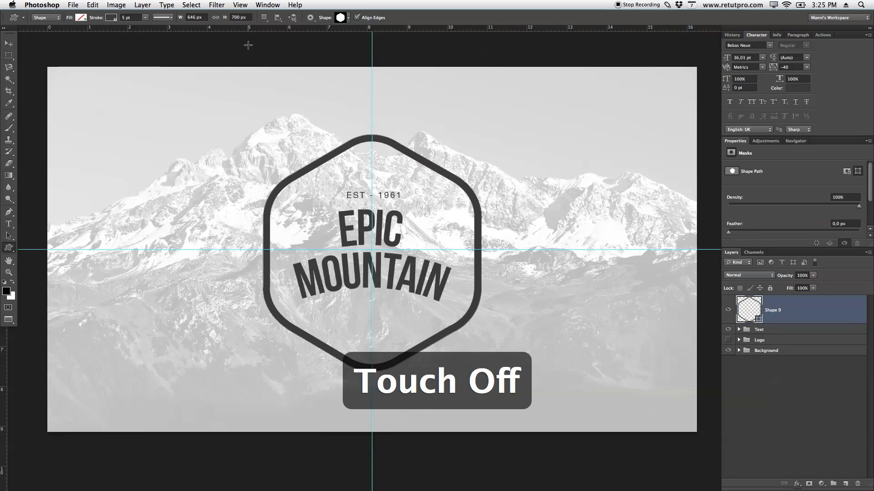
pyautogui.press('v')
pyautogui.moveTo(387, 142); pyautogui.dragTo(393, 147)
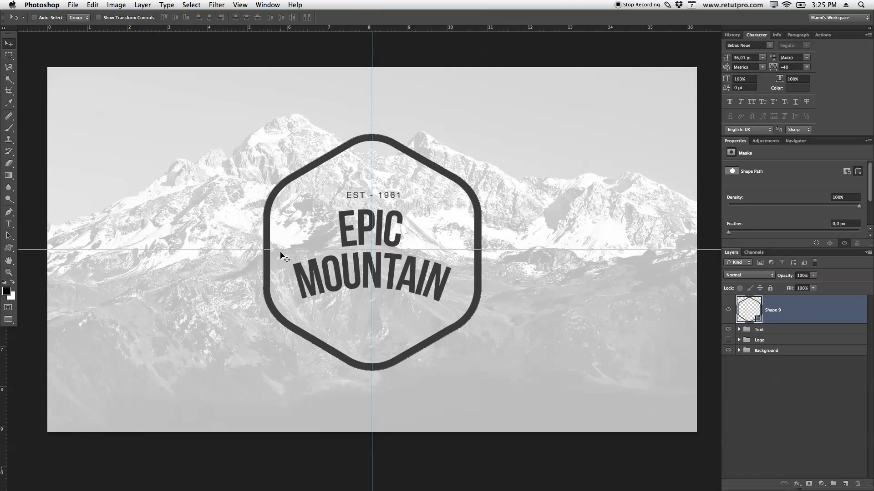
# - Try to add a mountain custom shape on the hexagon's layer and move it toward the badge
pyautogui.press('u')
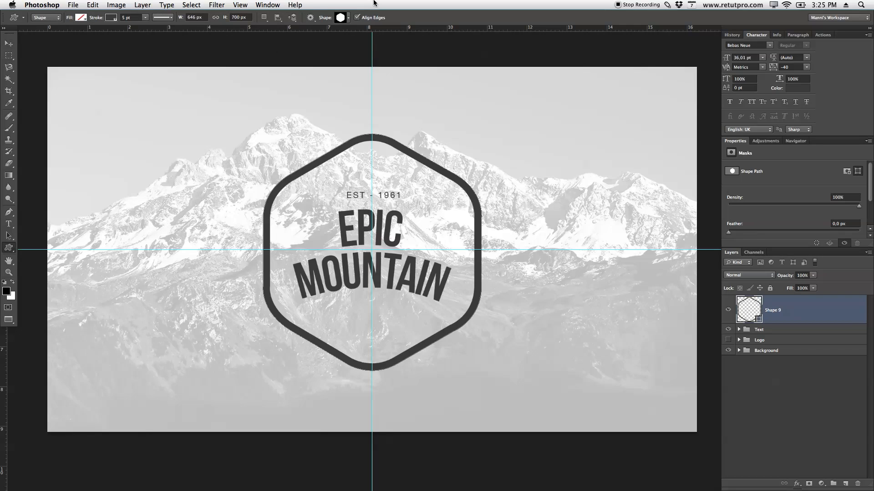
pyautogui.click(348, 18)
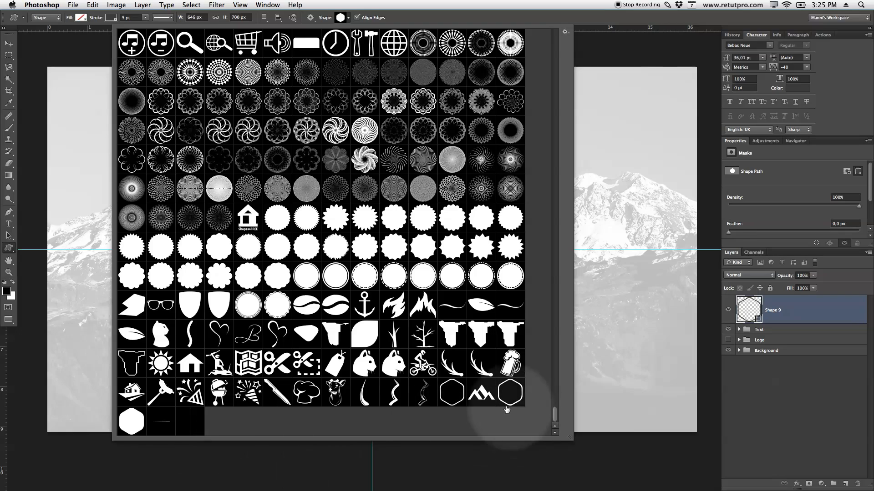
pyautogui.click(484, 392)
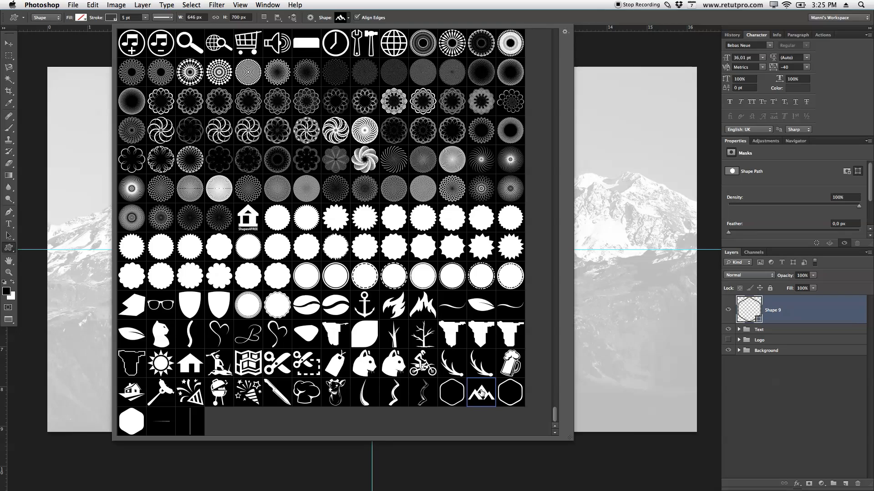
pyautogui.press('Return')
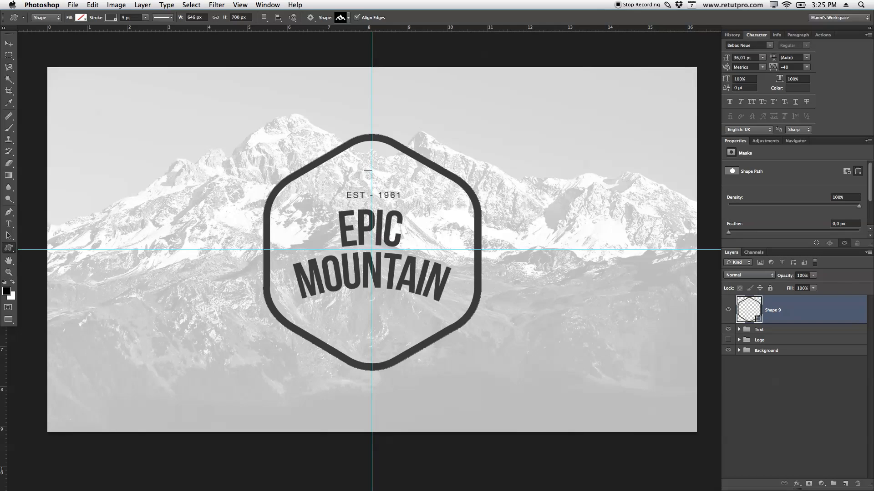
pyautogui.moveTo(470, 113); pyautogui.dragTo(545, 166)
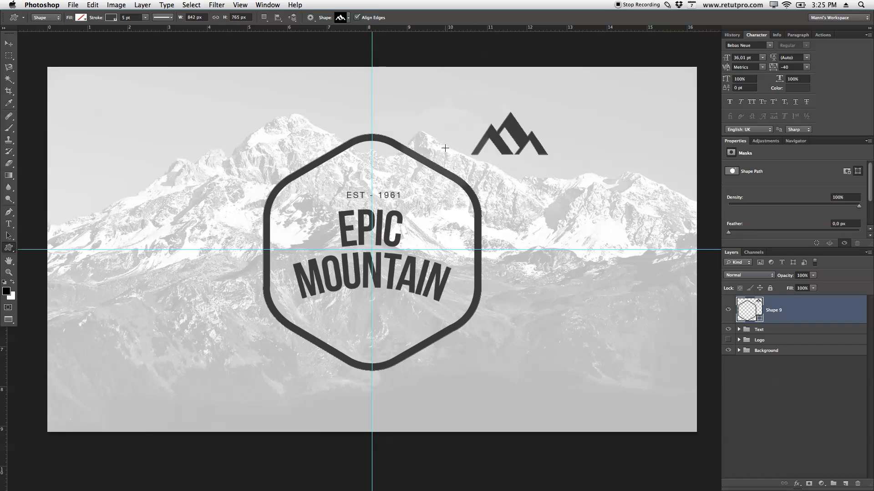
pyautogui.click(11, 45)
pyautogui.moveTo(516, 125); pyautogui.dragTo(484, 143)
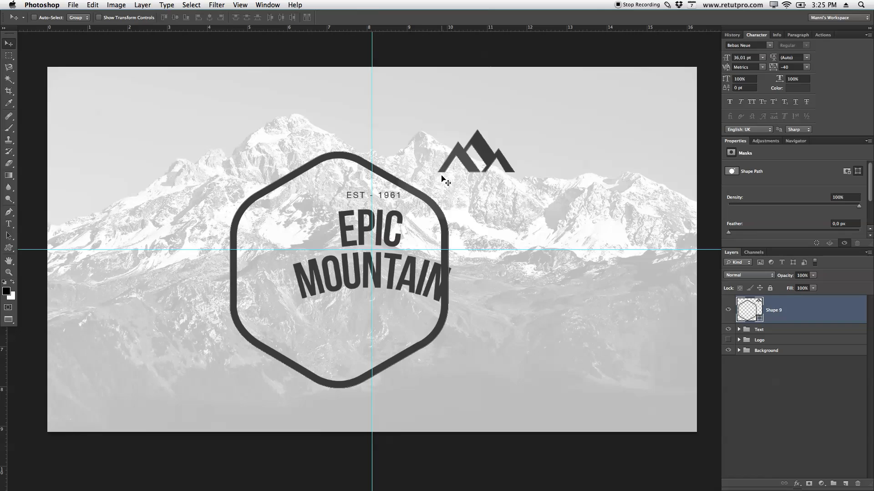
# - Step back in the history to before the mountain shape was drawn
pyautogui.click(730, 36)
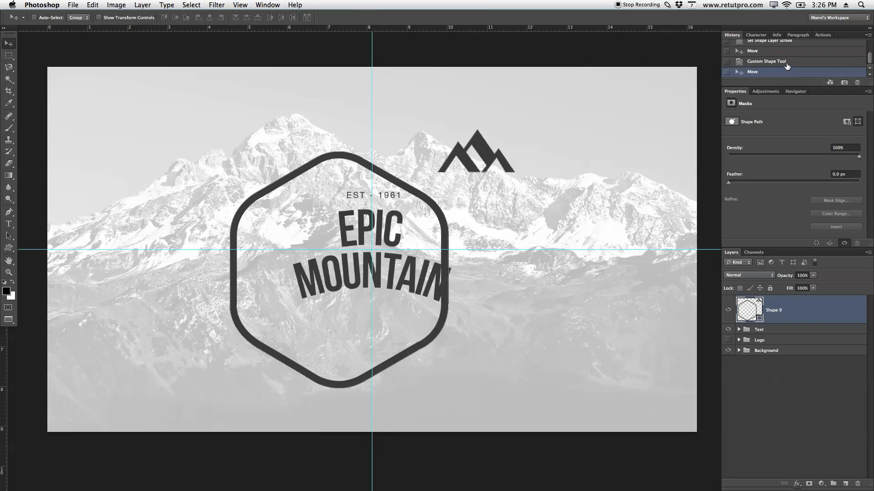
pyautogui.click(768, 62)
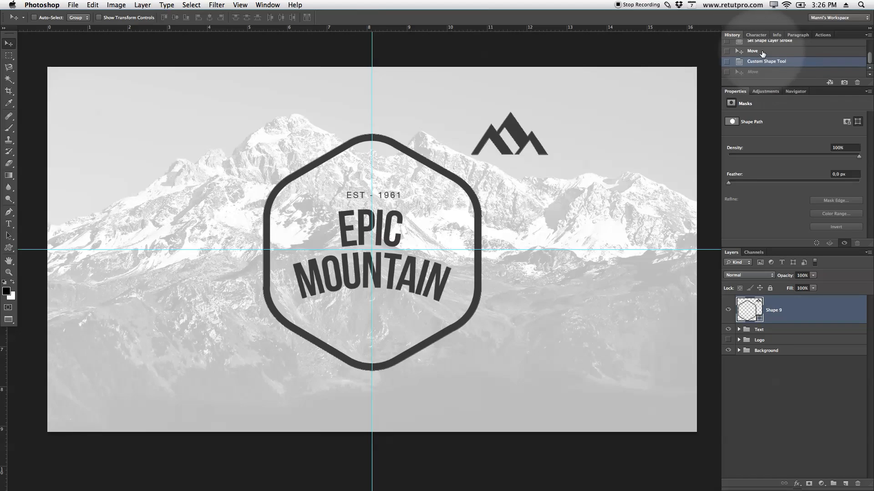
pyautogui.click(763, 52)
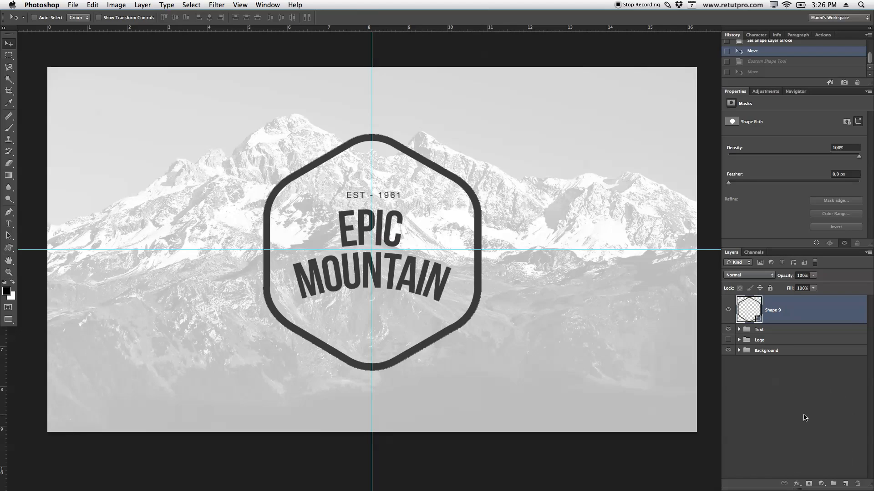
# - On a new layer, draw a black mountain custom shape, 235 by 130 px, and move it above the EST - 1961 line
pyautogui.click(845, 484)
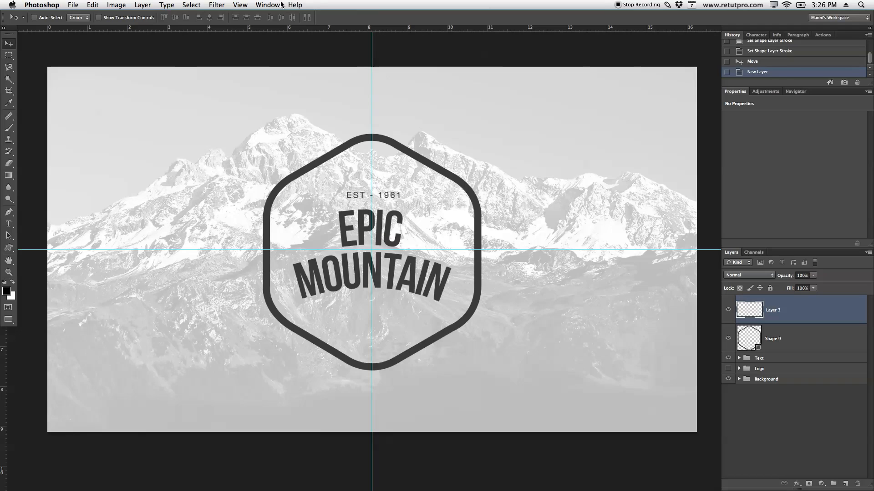
pyautogui.press('u')
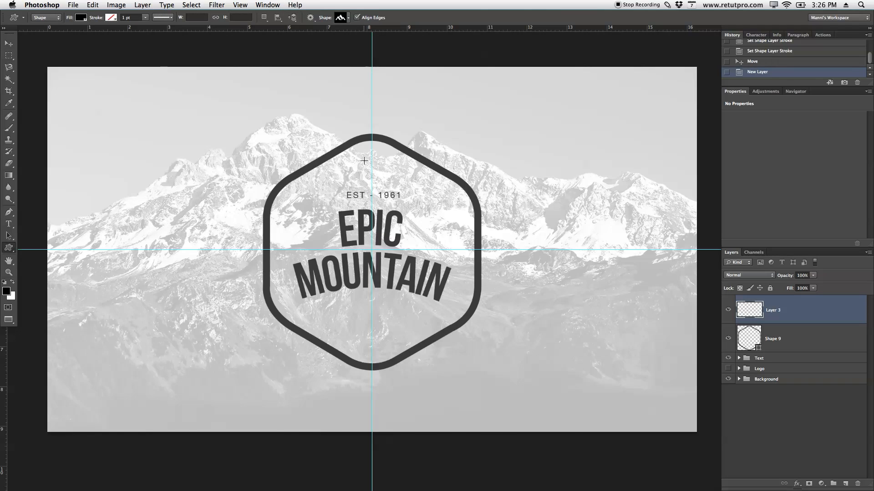
pyautogui.click(342, 17)
pyautogui.doubleClick(481, 392)
pyautogui.moveTo(463, 119); pyautogui.dragTo(542, 166)
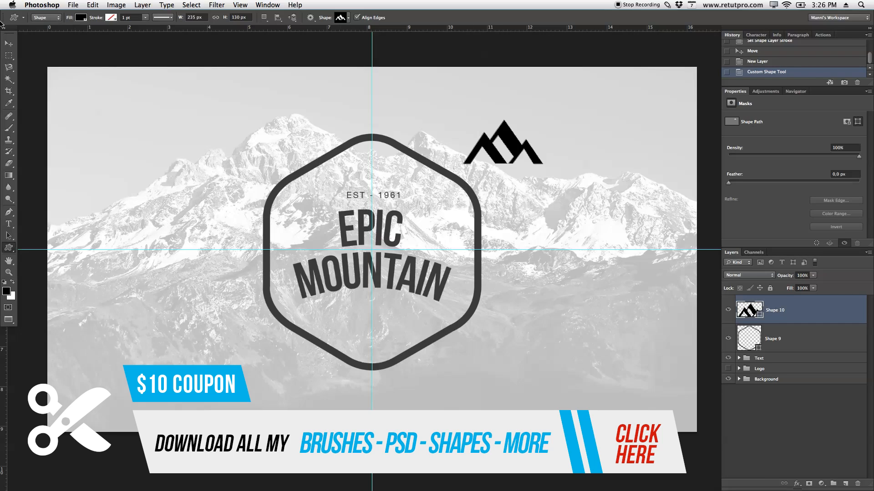
pyautogui.click(8, 43)
pyautogui.moveTo(485, 150); pyautogui.dragTo(362, 172)
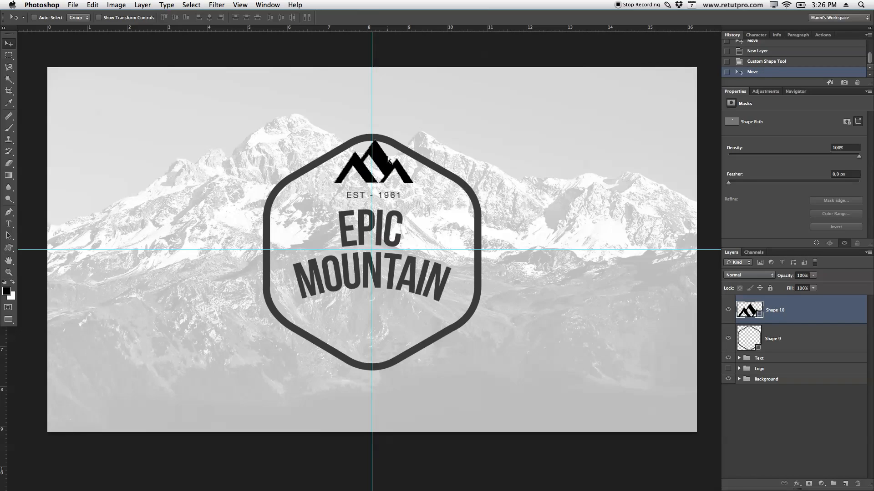
# - Scale the mountain shape up to about 115% and nudge it to centre on the vertical guide just above EST - 1961
pyautogui.press('super+t')
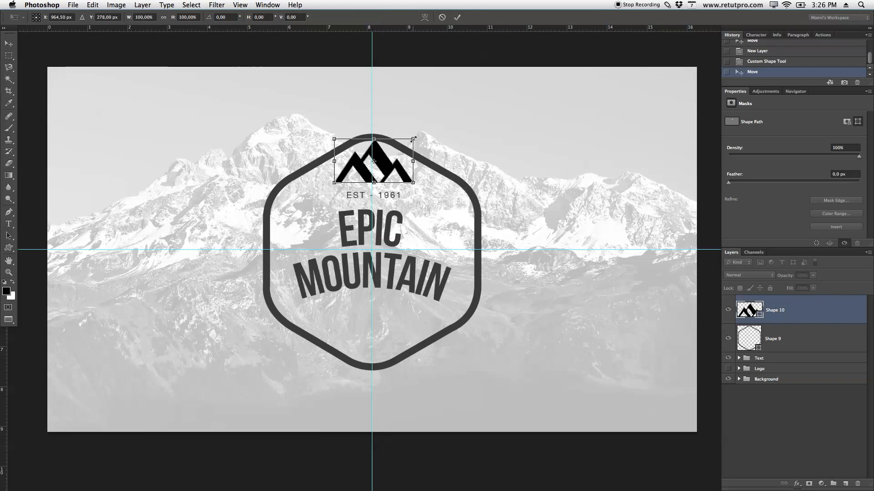
pyautogui.moveTo(414, 136); pyautogui.dragTo(424, 131)
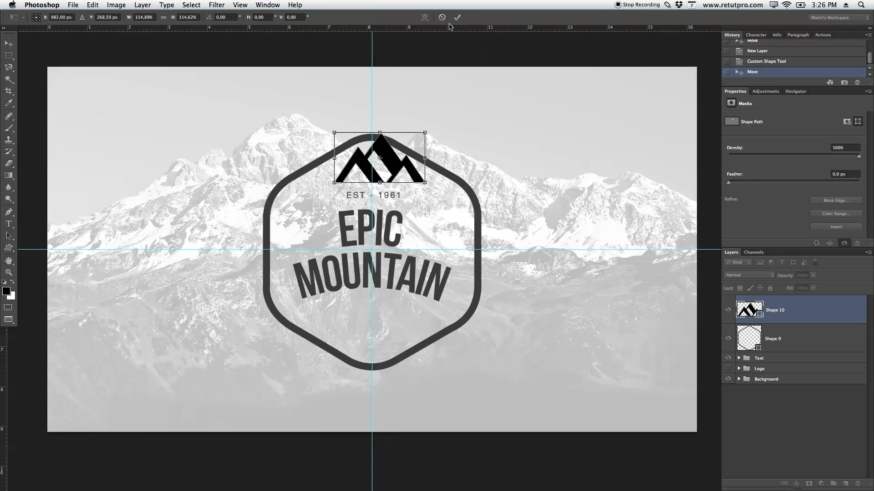
pyautogui.press('Return')
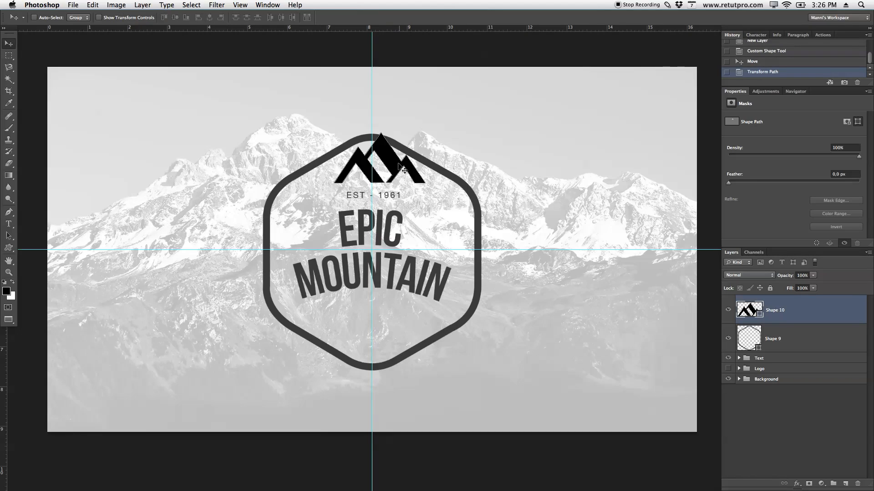
pyautogui.press('Down')
pyautogui.press('Down')
pyautogui.press('Down')
pyautogui.press('Down')
pyautogui.press('Left')
pyautogui.press('Left')
pyautogui.press('Left')
pyautogui.press('Left')
pyautogui.press('Left')
pyautogui.press('Left')
pyautogui.press('Left')
pyautogui.press('Left')
pyautogui.press('Left')
pyautogui.press('Left')
pyautogui.press('Left')
pyautogui.press('Left')
pyautogui.press('Left')
pyautogui.press('Left')
pyautogui.press('Left')
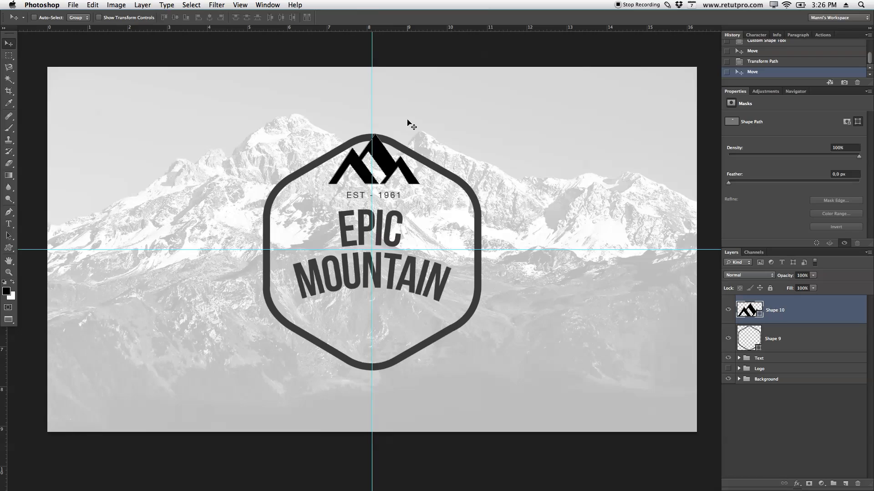
# - Recolour the mountain shape to dark grey #454444, sampled from the EPIC text
pyautogui.doubleClick(752, 312)
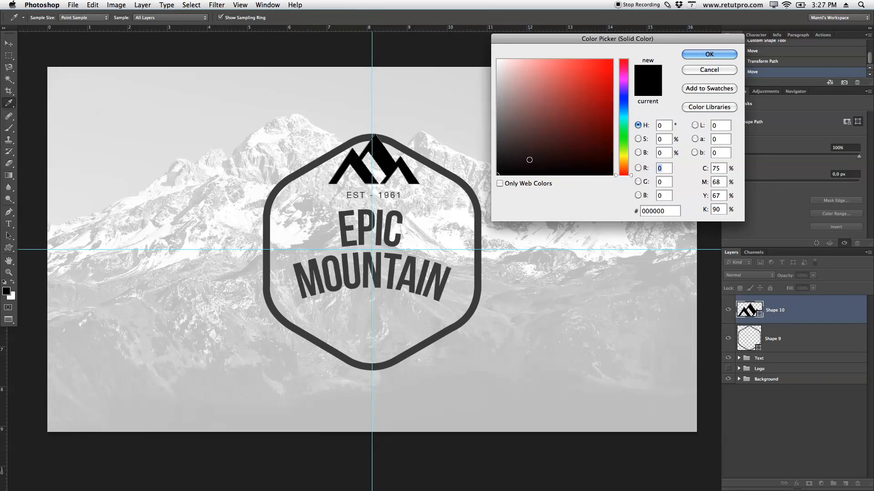
pyautogui.click(362, 211)
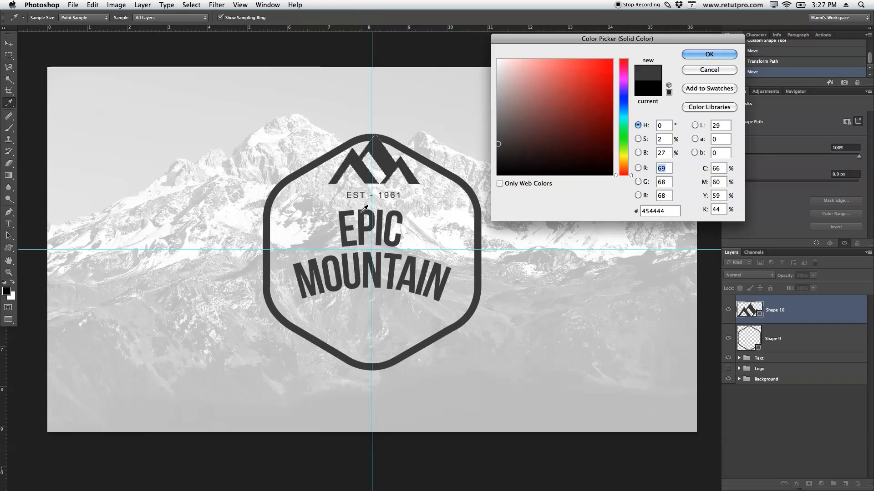
pyautogui.click(711, 55)
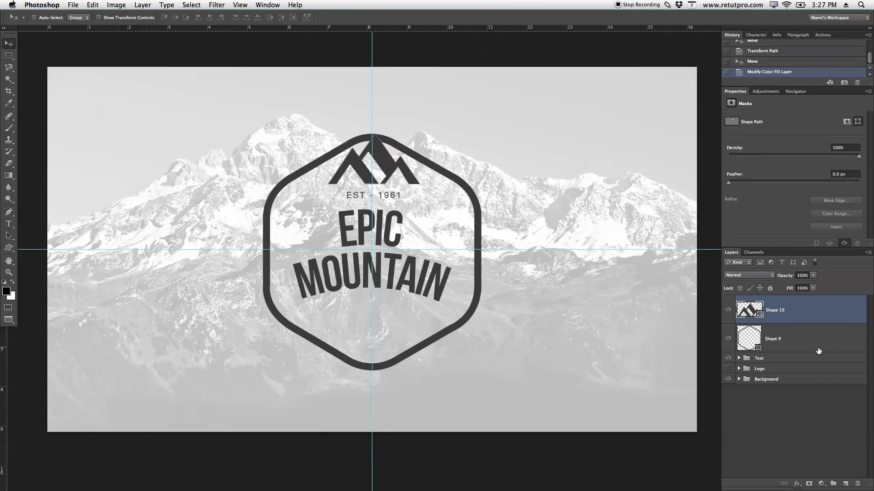
# - Move the hexagon outline, Shape 9, up so that its upper edge clears the mountain peak
pyautogui.click(772, 346)
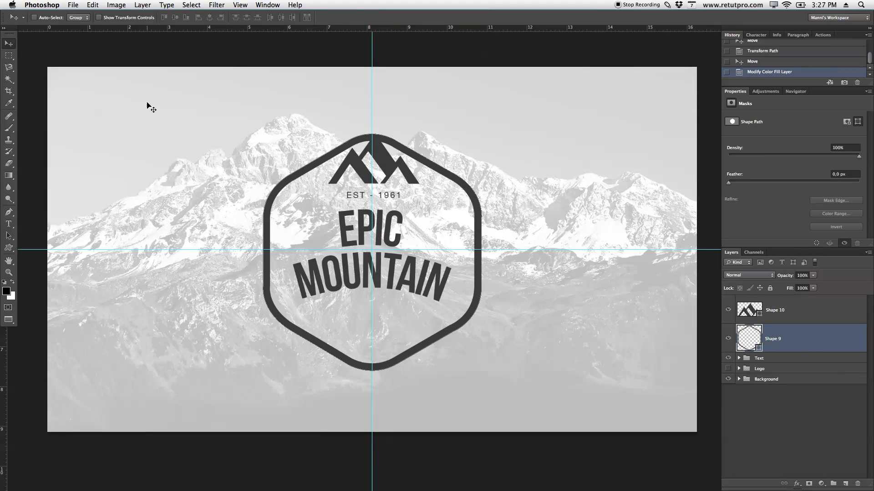
pyautogui.moveTo(346, 199); pyautogui.dragTo(347, 184)
pyautogui.press('Right')
pyautogui.press('Right')
pyautogui.press('Right')
pyautogui.press('Left')
pyautogui.press('Up')
pyautogui.press('Down')
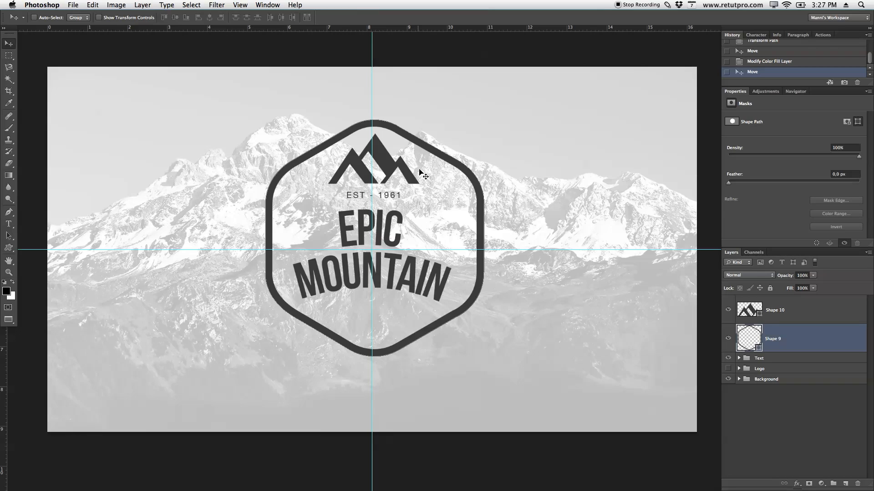
# - Scale the hexagon outline down slightly and nudge it until it frames the mountain and text evenly
pyautogui.press('super+t')
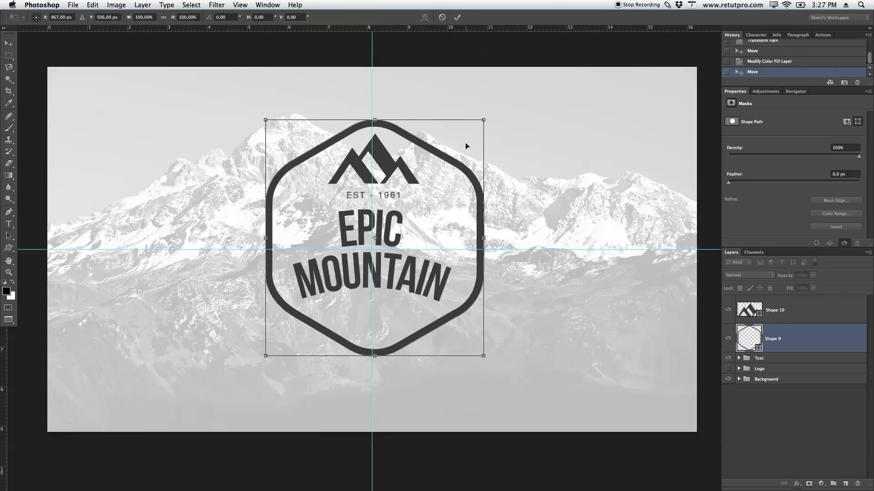
pyautogui.moveTo(483, 120); pyautogui.dragTo(475, 129)
pyautogui.moveTo(441, 180); pyautogui.dragTo(451, 172)
pyautogui.press('Down')
pyautogui.press('Down')
pyautogui.press('Down')
pyautogui.press('Down')
pyautogui.press('Right')
pyautogui.press('Right')
pyautogui.press('Right')
pyautogui.press('Left')
pyautogui.press('Left')
pyautogui.press('Left')
pyautogui.press('Down')
pyautogui.click(457, 17)
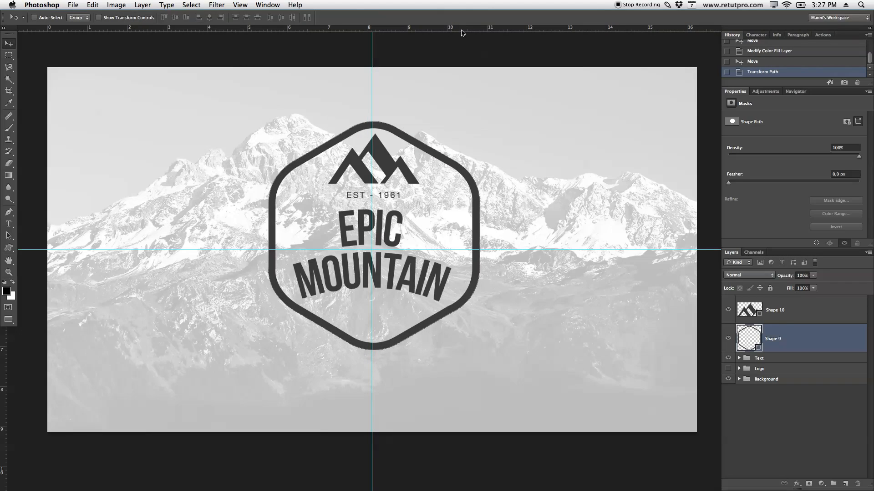
# - Nudge the hexagon outline slightly left and the EST - 1961 text slightly down
pyautogui.press('Left')
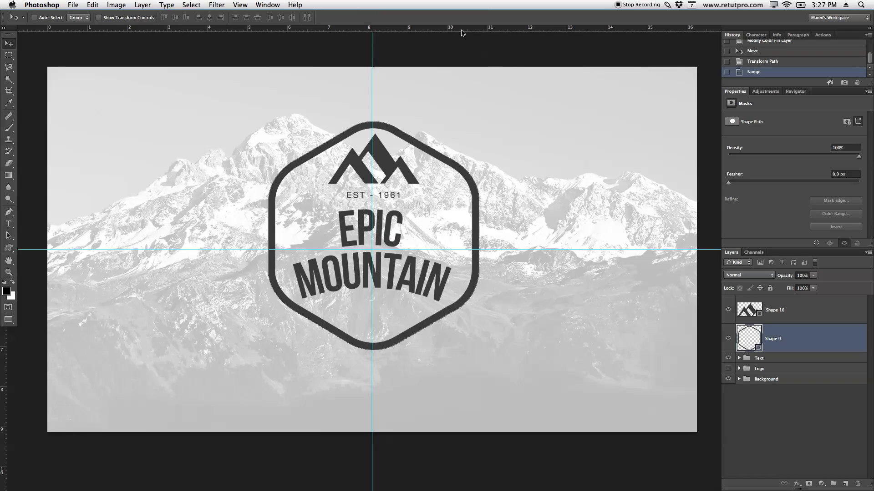
pyautogui.click(739, 359)
pyautogui.click(758, 363)
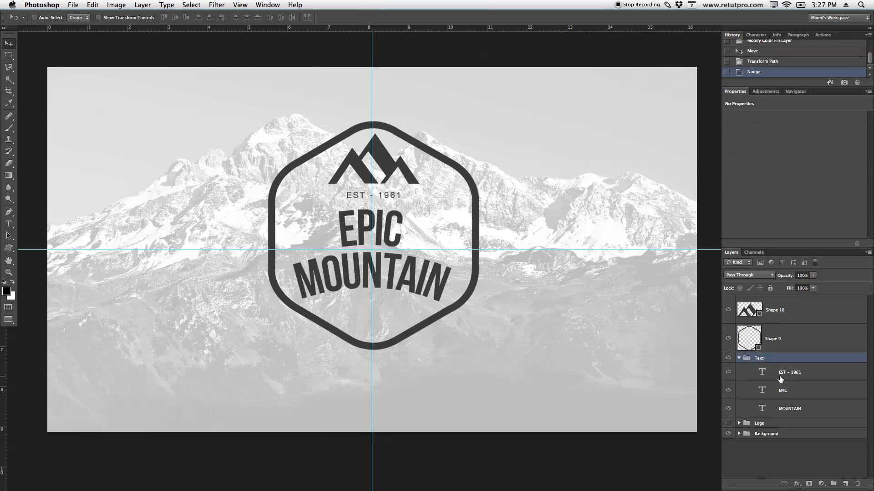
pyautogui.click(785, 380)
pyautogui.press('Down')
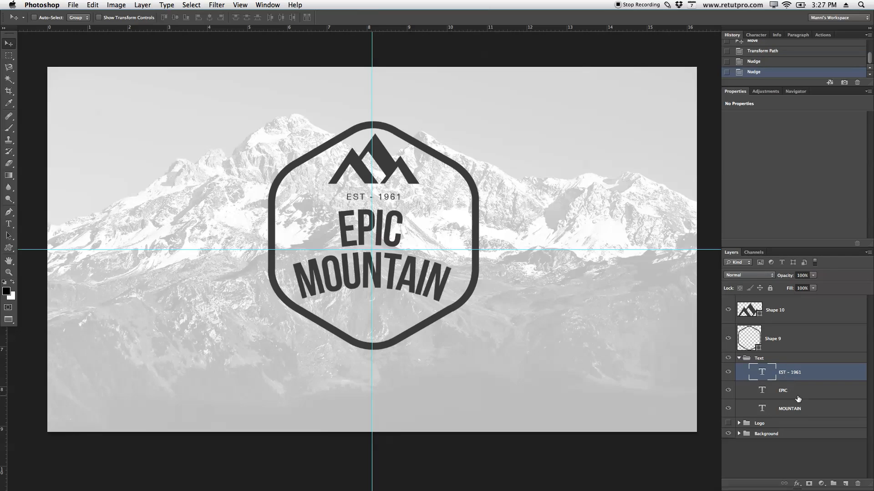
# - Nudge the EPIC and MOUNTAIN text layers together slightly up and to the right, and collapse the Text group
pyautogui.click(798, 410)
pyautogui.keyDown('shift'); pyautogui.click(803, 394); pyautogui.keyUp('shift')
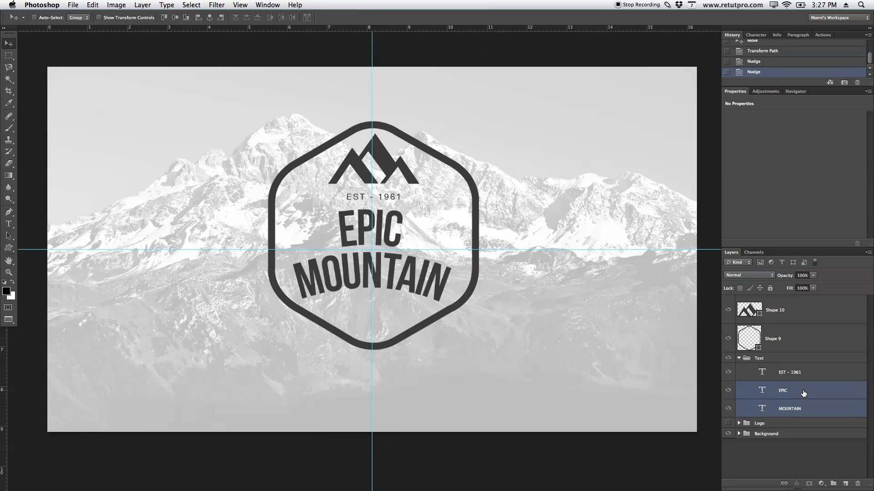
pyautogui.press('Up')
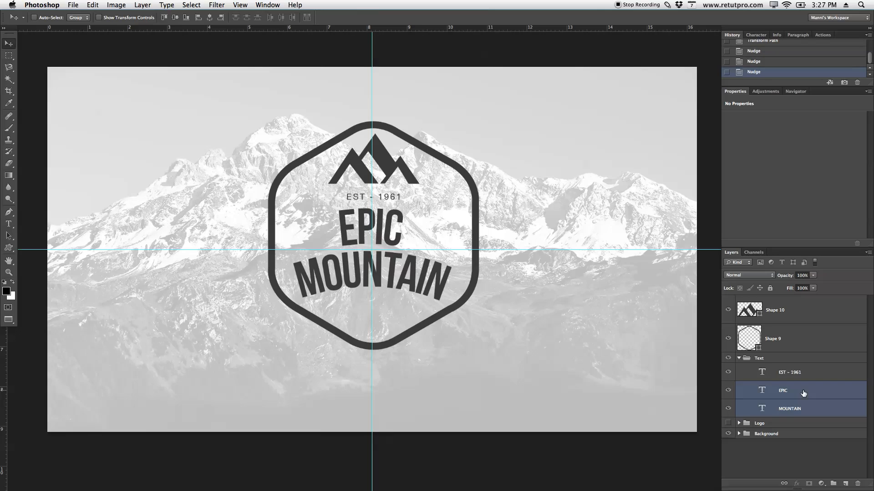
pyautogui.press('Right')
pyautogui.press('Right')
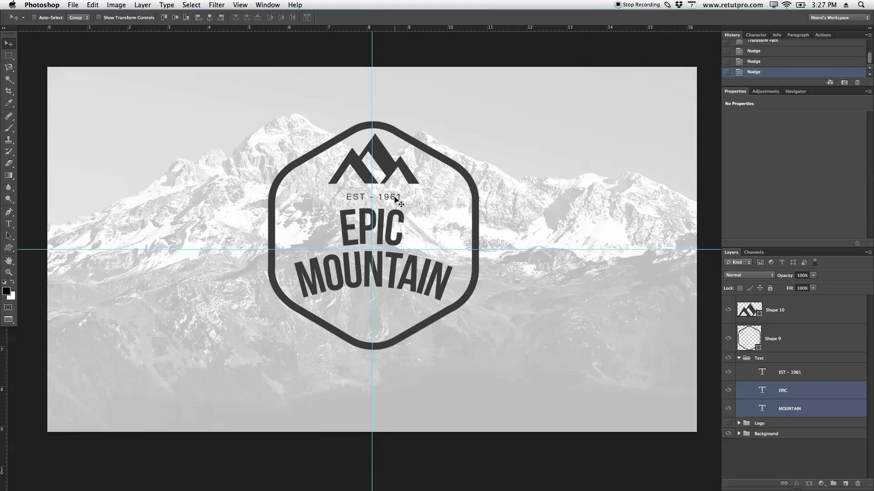
pyautogui.click(745, 359)
# - Duplicate the hexagon outline, Shape 9, and scale the copy up to about 104.5%
pyautogui.click(781, 347)
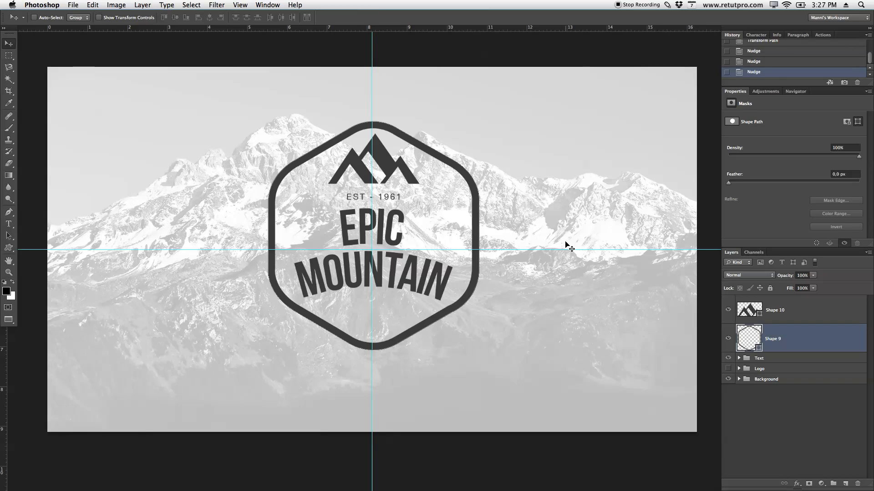
pyautogui.hotkey('ctrl', 'j')
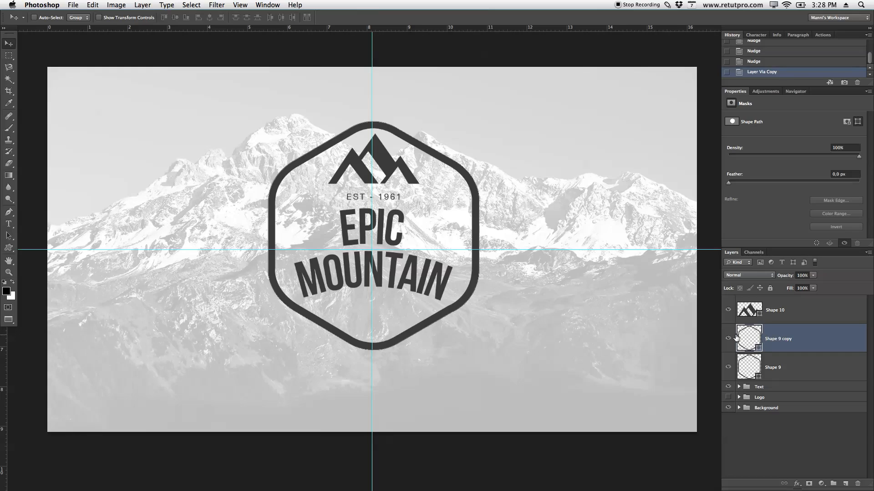
pyautogui.hotkey('ctrl', 't')
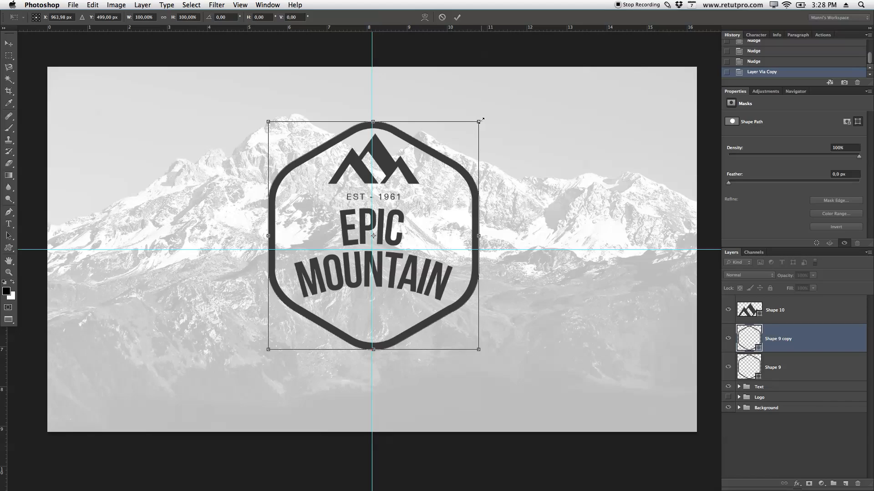
pyautogui.moveTo(478, 122); pyautogui.dragTo(488, 111)
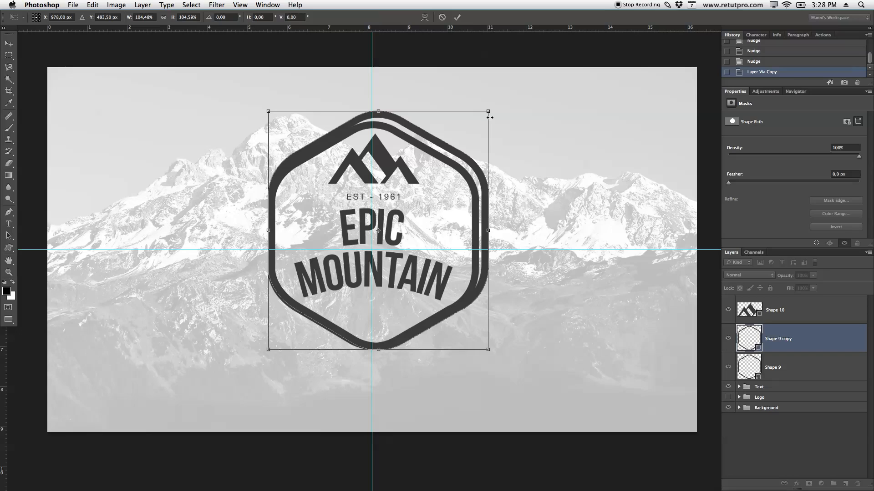
pyautogui.click(458, 17)
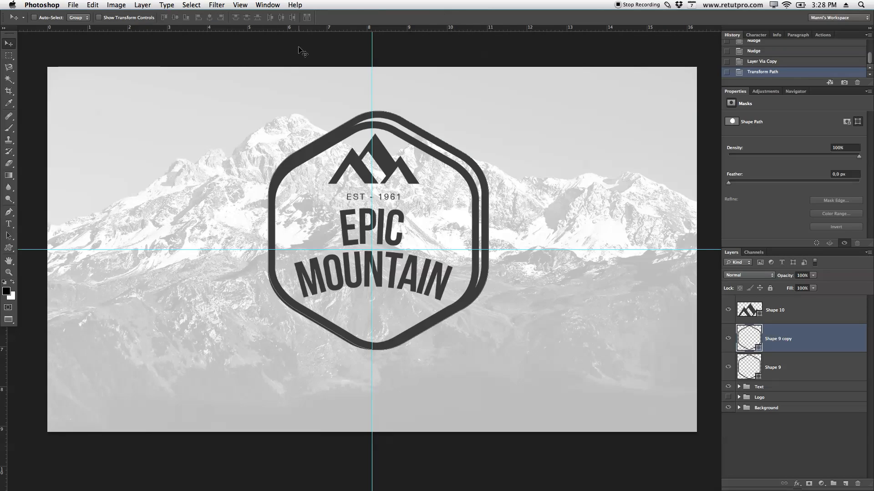
# - Set the stroke width of the enlarged hexagon copy to 2 pt
pyautogui.press('u')
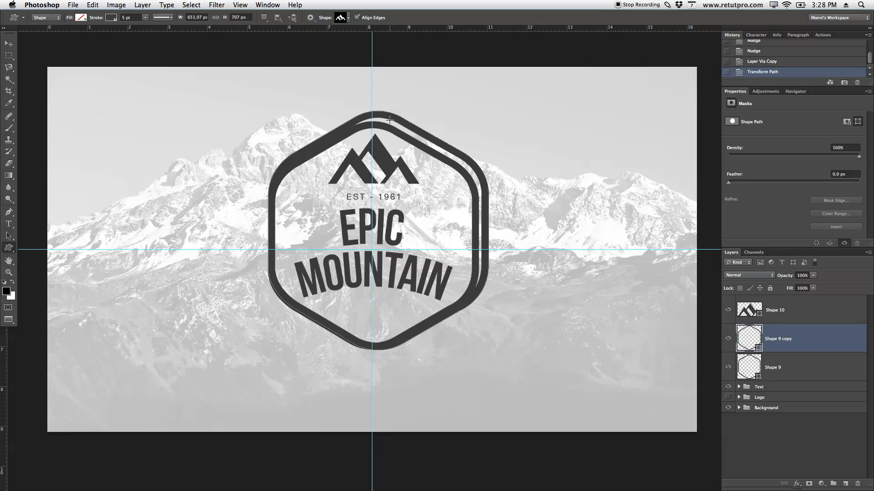
pyautogui.click(126, 17)
pyautogui.write('2')
pyautogui.press('Return')
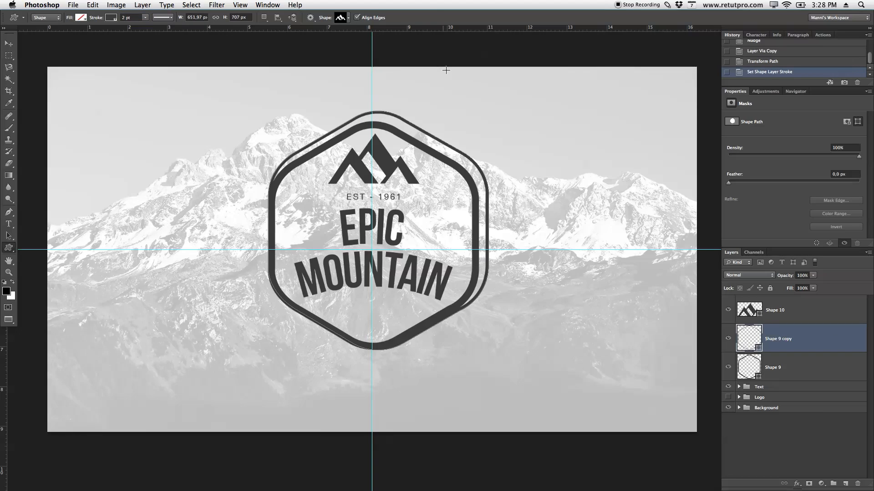
# - Nudge the thin hexagon copy left and down until it surrounds the thick hexagon outline with an even gap
pyautogui.click(10, 42)
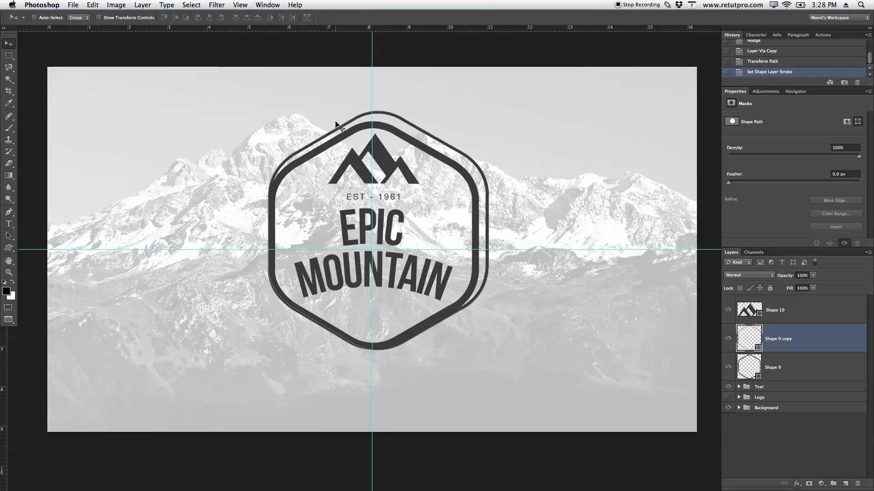
pyautogui.press('Left')
pyautogui.press('Left')
pyautogui.press('Left')
pyautogui.press('Left')
pyautogui.press('Left')
pyautogui.press('Left')
pyautogui.press('Left')
pyautogui.press('Left')
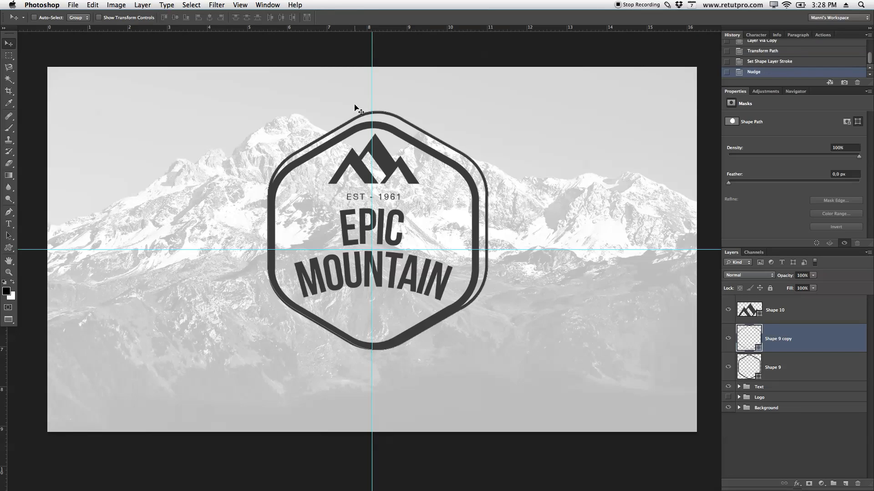
pyautogui.press('Down')
pyautogui.press('Down')
pyautogui.press('Down')
pyautogui.press('Down')
pyautogui.press('Down')
pyautogui.press('Down')
pyautogui.press('Down')
pyautogui.press('Down')
pyautogui.press('Down')
pyautogui.press('Down')
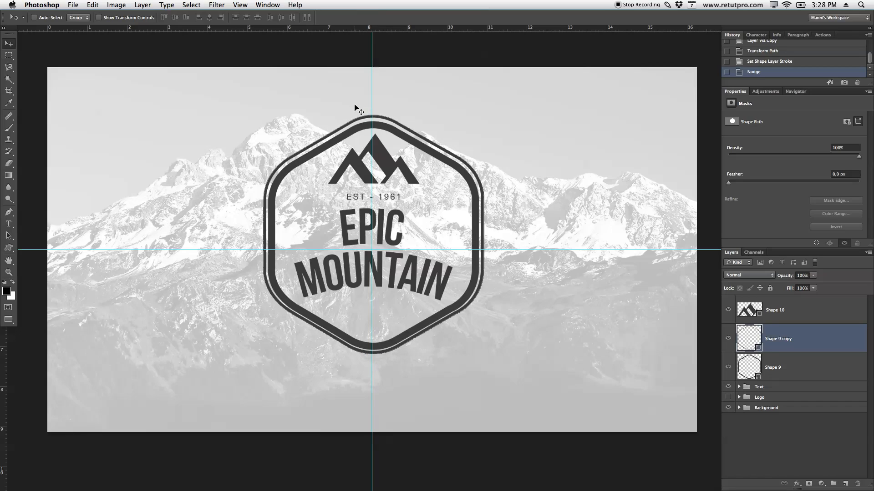
pyautogui.press('Right')
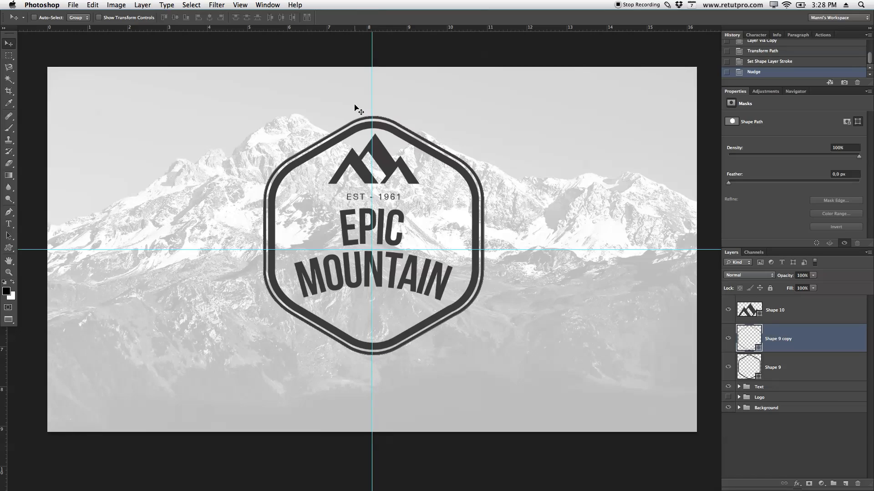
pyautogui.press('Up')
pyautogui.press('Down')
pyautogui.press('Up')
pyautogui.press('Up')
pyautogui.press('Down')
pyautogui.press('Up')
pyautogui.press('Right')
pyautogui.press('Left')
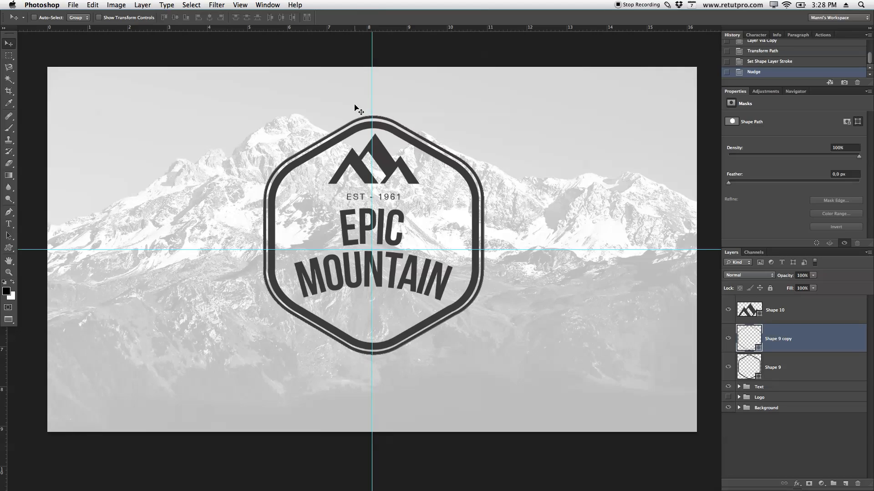
pyautogui.press('Right')
pyautogui.press('Down')
pyautogui.press('Left')
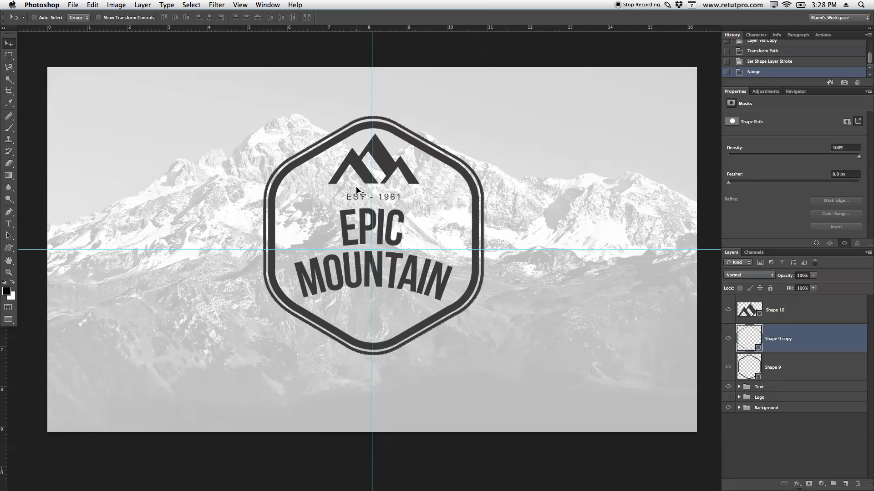
# - Clear all guides from the document
pyautogui.click(241, 5)
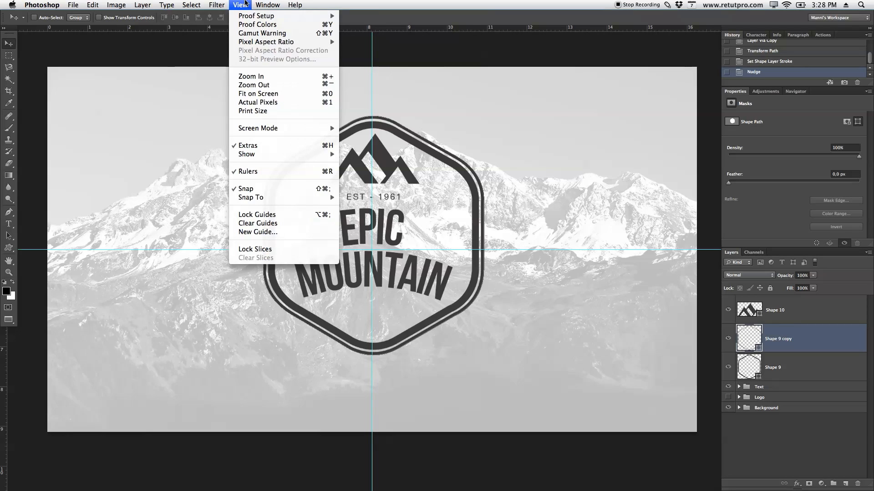
pyautogui.click(258, 223)
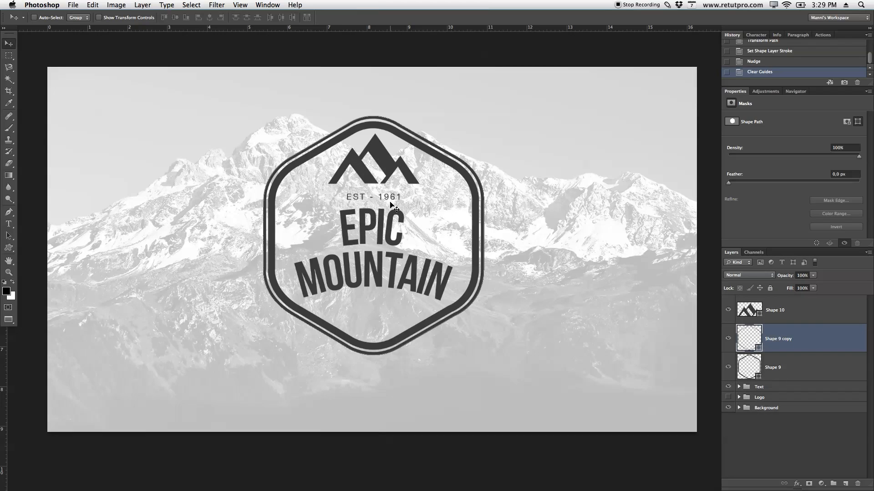
# - Group the Shape 10, Shape 9 copy and Shape 9 layers and name the group Shape
pyautogui.click(790, 316)
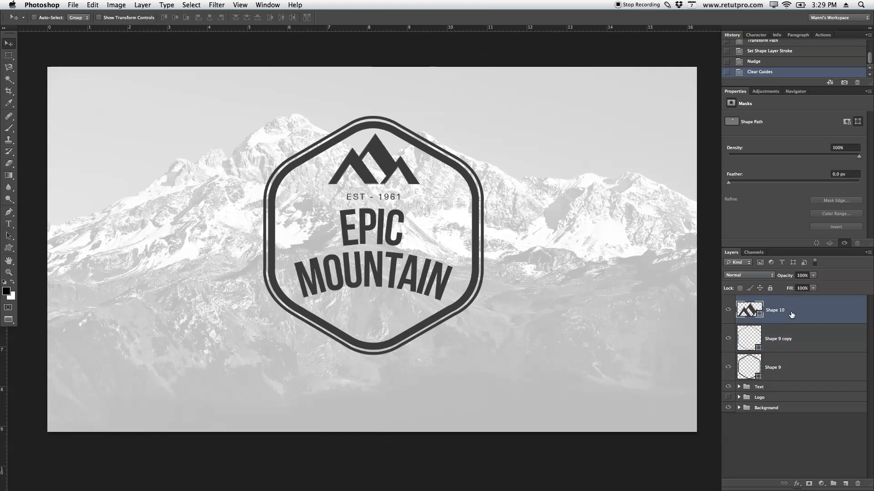
pyautogui.keyDown('shift'); pyautogui.click(806, 346); pyautogui.keyUp('shift')
pyautogui.keyDown('shift'); pyautogui.click(793, 368); pyautogui.keyUp('shift')
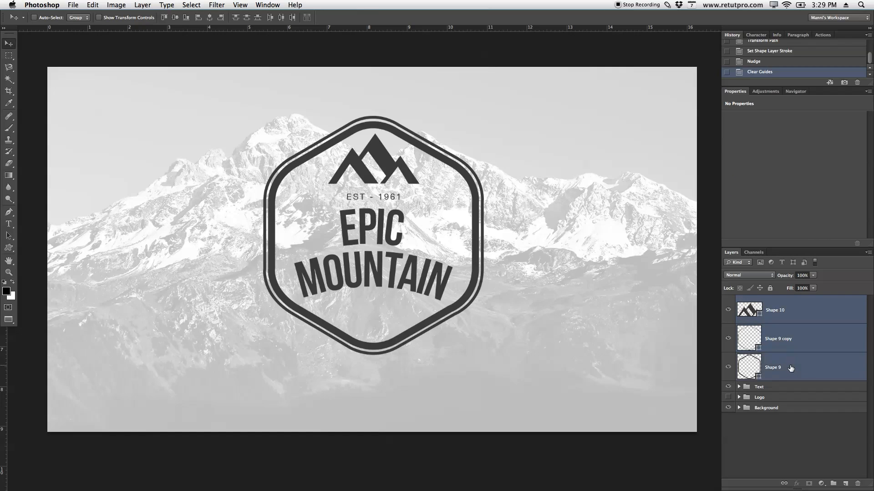
pyautogui.press('super+g')
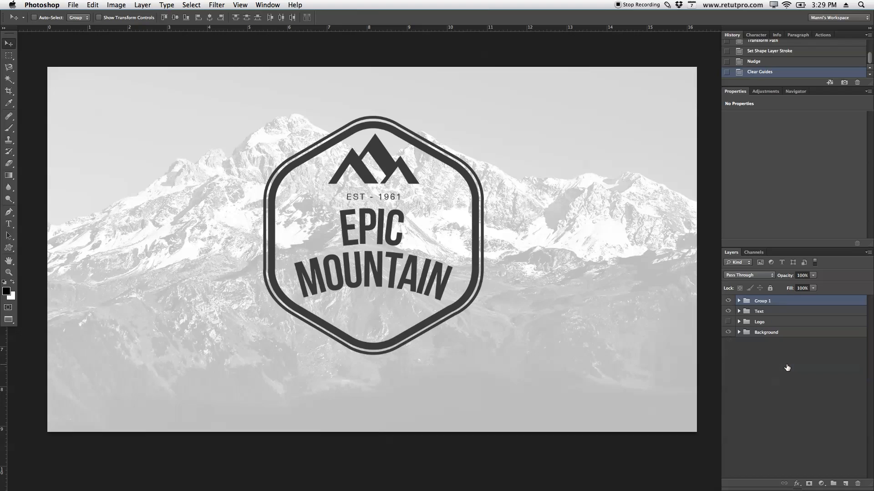
pyautogui.doubleClick(763, 301)
pyautogui.write('Sa')
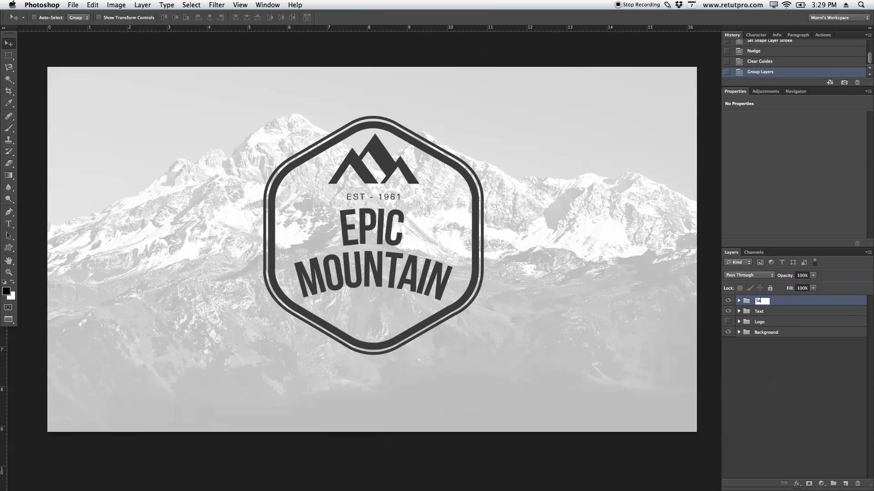
pyautogui.press('BackSpace')
pyautogui.write('hape')
pyautogui.press('Return')
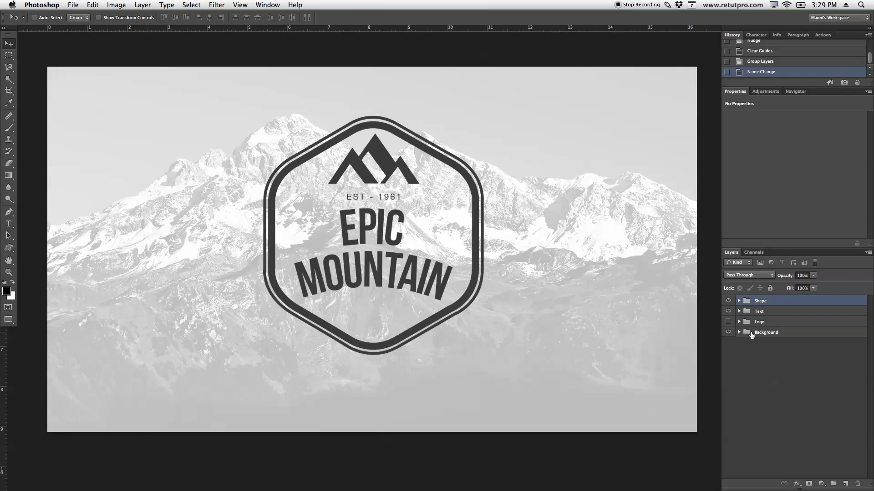
# - Hide the Background group and add a new empty layer beneath all the groups
pyautogui.click(728, 332)
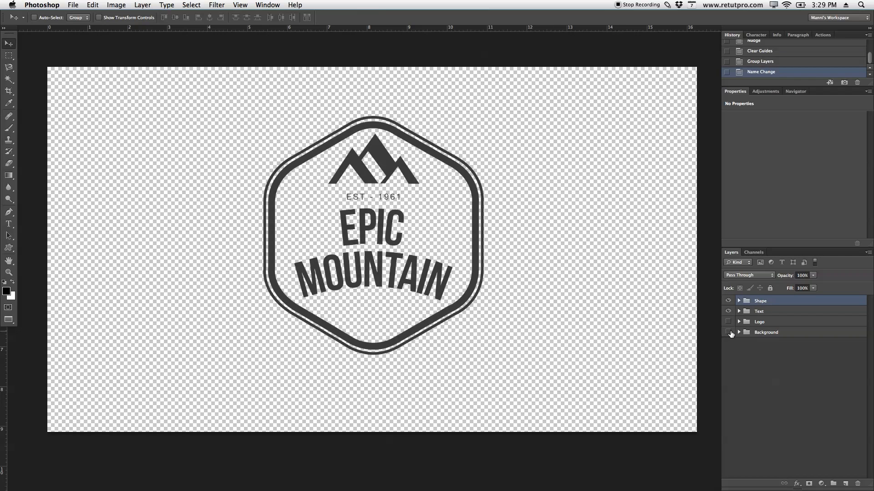
pyautogui.click(845, 484)
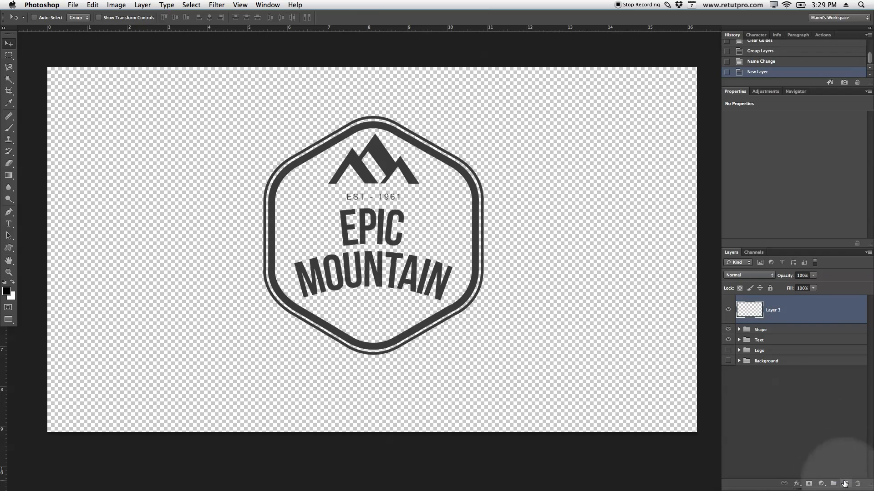
pyautogui.moveTo(761, 320); pyautogui.dragTo(761, 372)
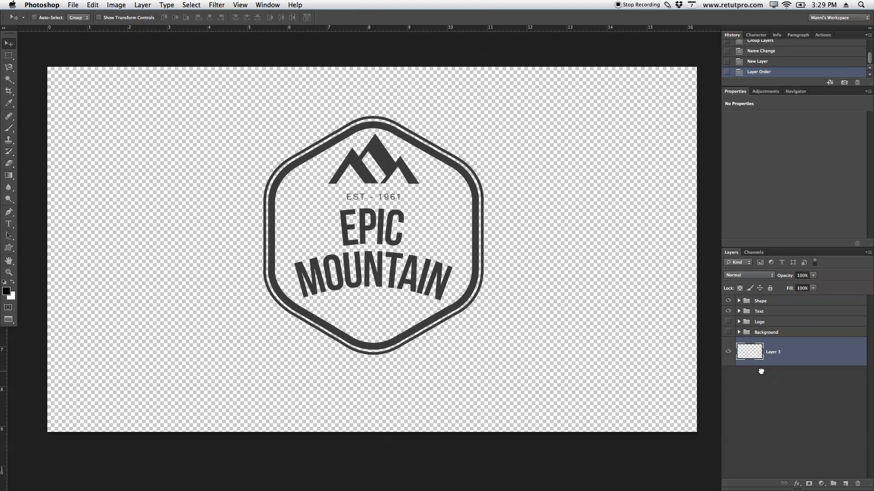
# - Select the whole canvas, fill the new bottom layer with 50% Gray at 100% opacity, and deselect
pyautogui.moveTo(9, 56); pyautogui.dragTo(755, 432)
pyautogui.moveTo(561, 195); pyautogui.dragTo(563, 225)
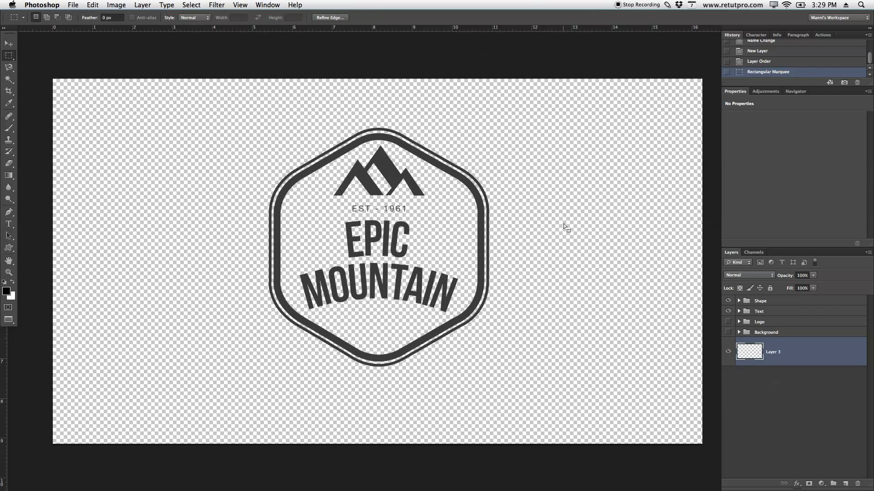
pyautogui.rightClick(511, 229)
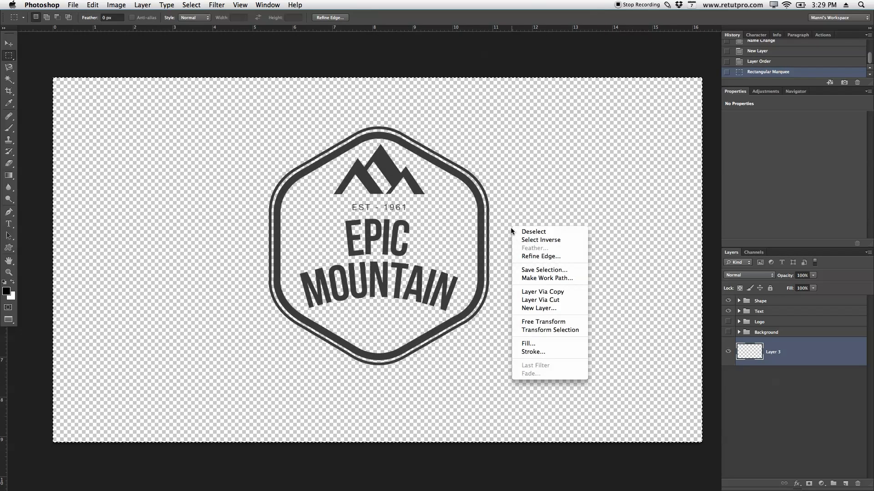
pyautogui.click(522, 343)
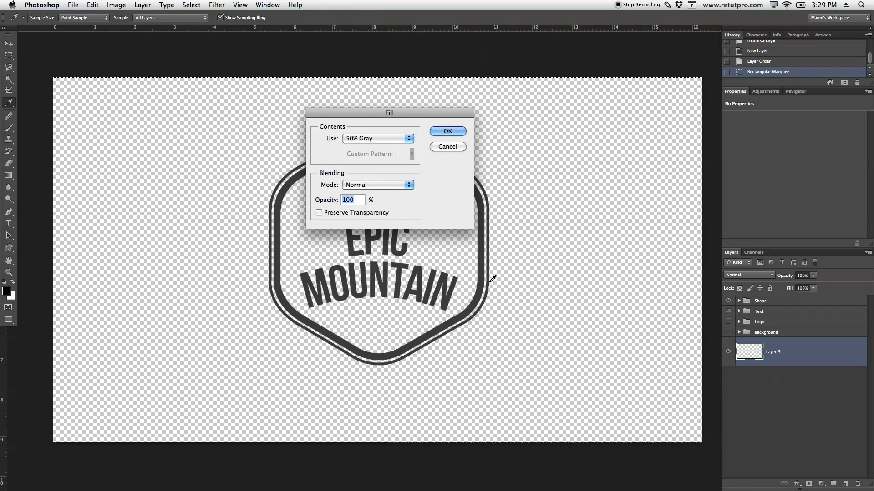
pyautogui.click(382, 139)
pyautogui.click(370, 140)
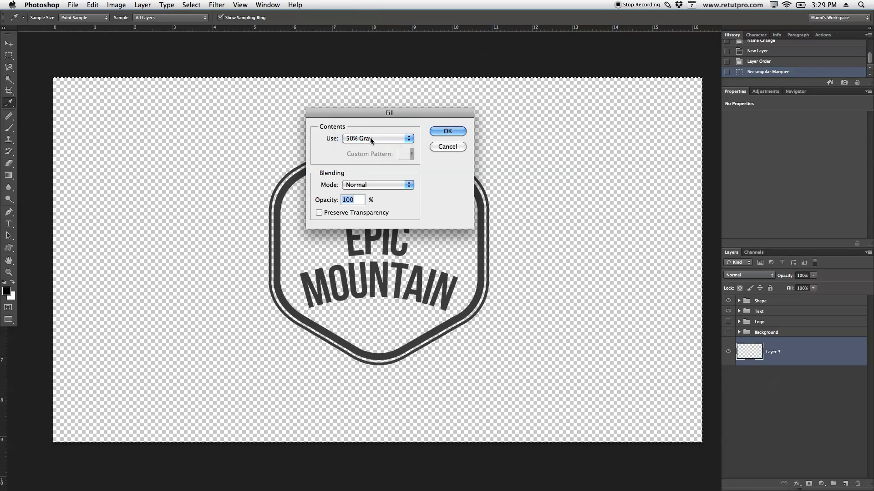
pyautogui.click(433, 131)
pyautogui.press('super+d')
# - Add a vertical guide just before the E of the EST - 1961 text and a horizontal guide near its middle bar
pyautogui.press('z')
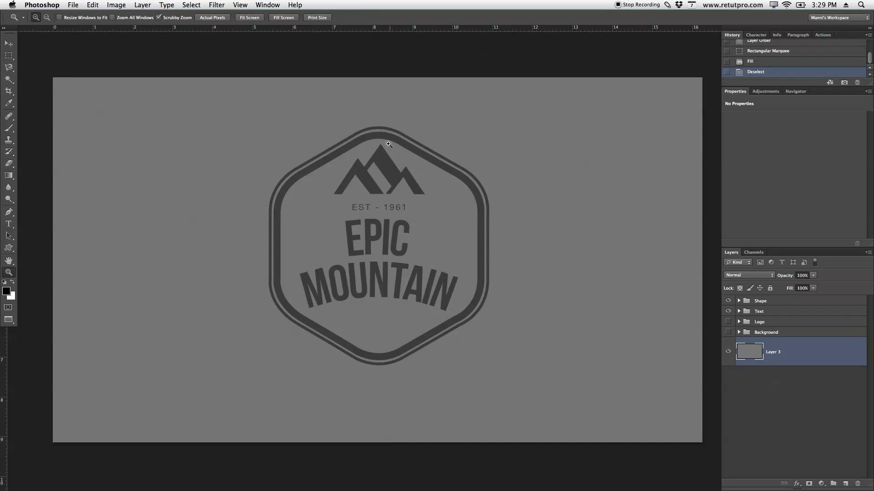
pyautogui.moveTo(350, 206); pyautogui.dragTo(468, 253)
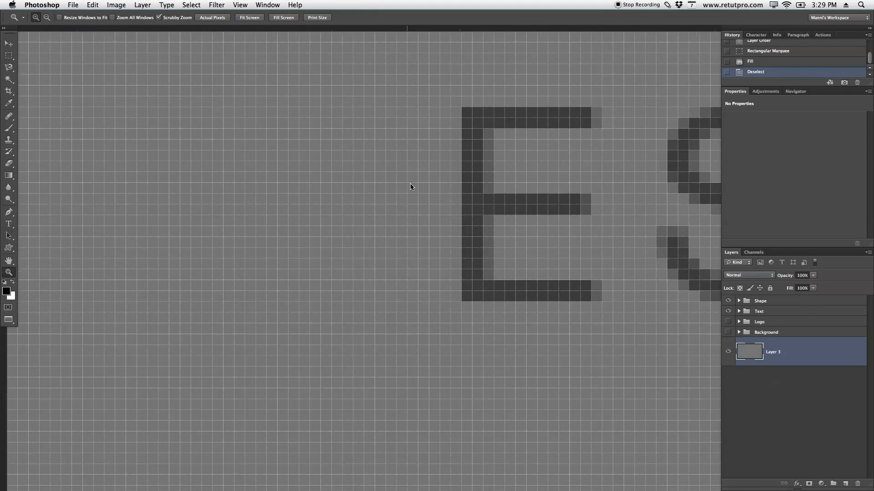
pyautogui.moveTo(410, 183); pyautogui.dragTo(411, 183)
pyautogui.moveTo(3, 333); pyautogui.dragTo(408, 211)
pyautogui.moveTo(364, 28); pyautogui.dragTo(388, 197)
pyautogui.scroll(2, 381, 151)
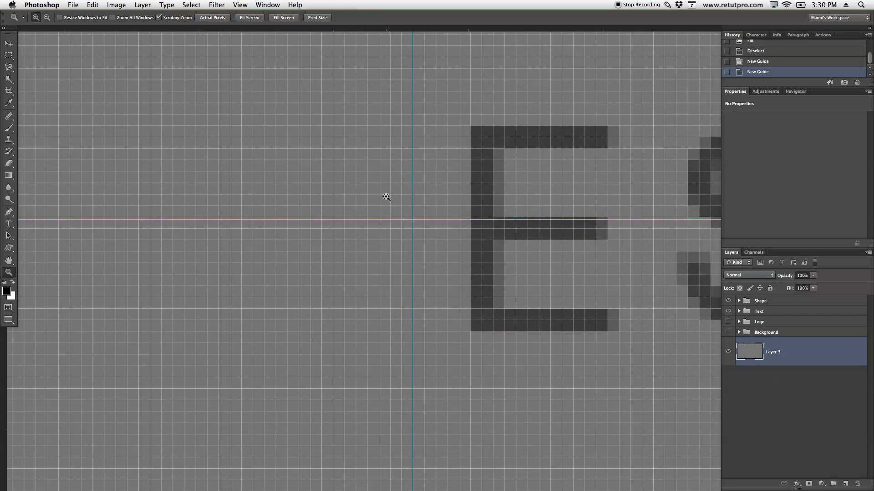
# - Hide the Shape group and place two horizontal guides along the upper and lower edges of the E's middle bar
pyautogui.press('v')
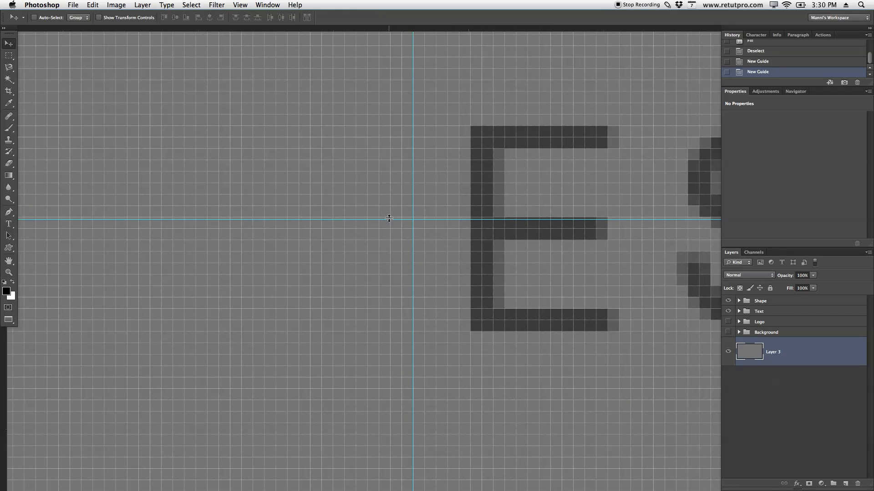
pyautogui.moveTo(390, 220)
pyautogui.mouseDown()
pyautogui.moveTo(396, 159)
pyautogui.moveTo(386, 182)
pyautogui.mouseUp()
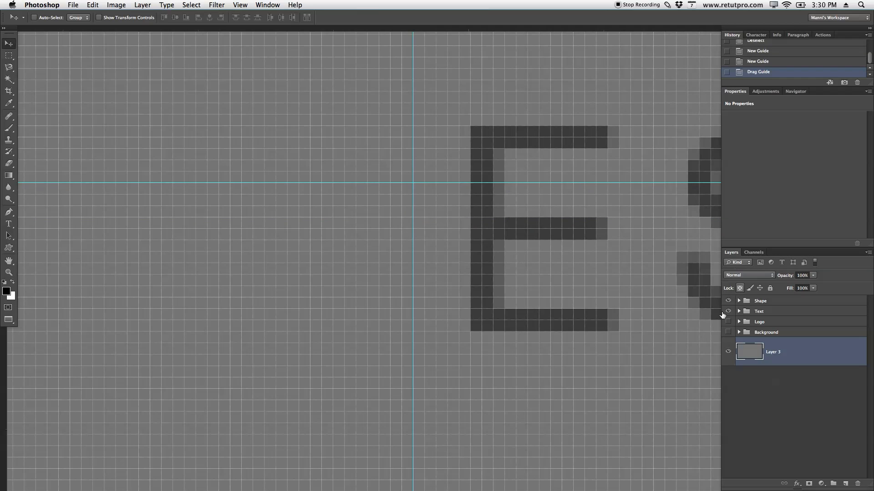
pyautogui.click(728, 301)
pyautogui.moveTo(376, 183); pyautogui.dragTo(383, 217)
pyautogui.moveTo(366, 29); pyautogui.dragTo(398, 217)
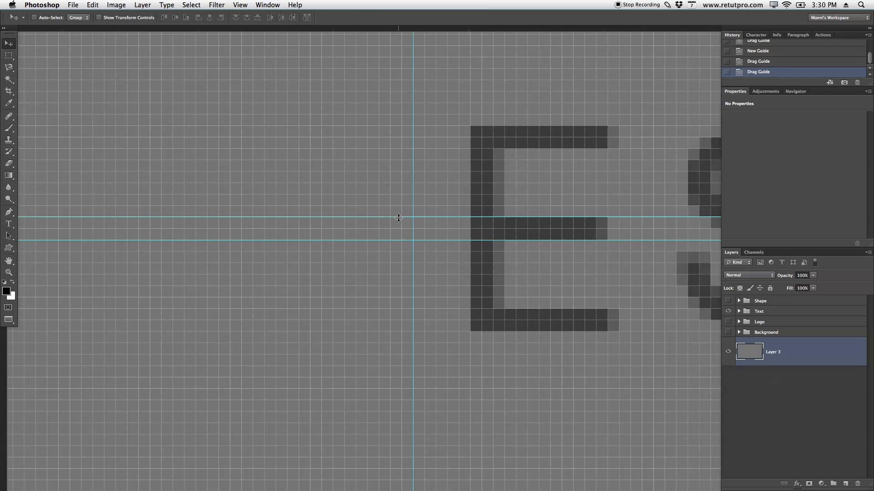
# - Add a third horizontal guide through the centre of the E's middle bar, between the two existing guides
pyautogui.moveTo(356, 33); pyautogui.dragTo(360, 228)
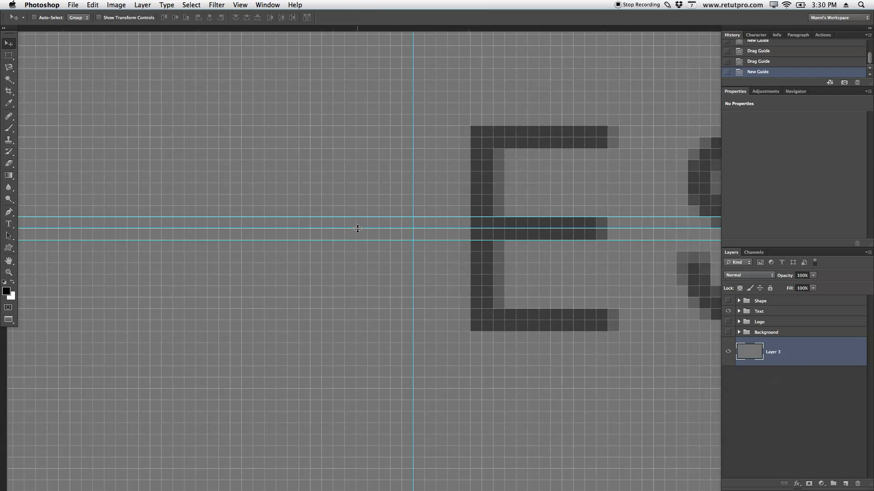
pyautogui.doubleClick(357, 229)
pyautogui.press('Escape')
pyautogui.moveTo(359, 229); pyautogui.dragTo(362, 228)
pyautogui.doubleClick(363, 229)
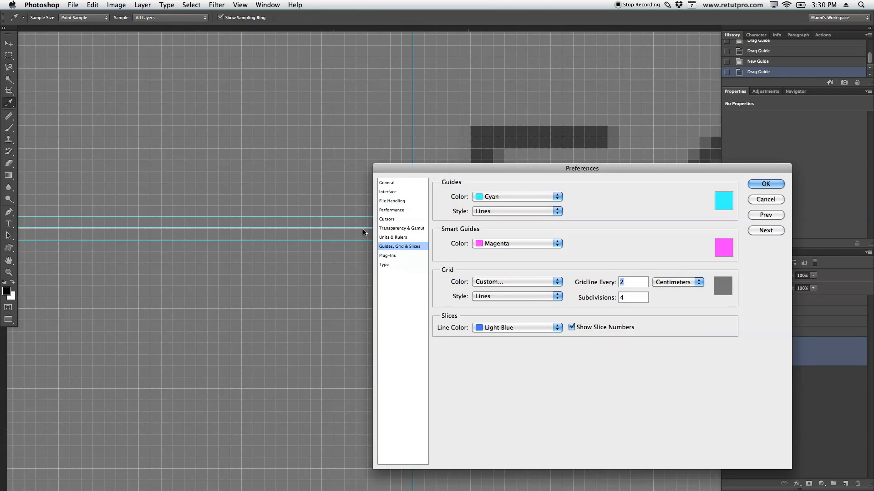
pyautogui.press('Escape')
pyautogui.moveTo(359, 229)
pyautogui.mouseDown()
pyautogui.moveTo(313, 242)
pyautogui.moveTo(244, 235)
pyautogui.moveTo(360, 237)
pyautogui.mouseUp()
# - Show the Shape group and add a second vertical guide at about 6.5 on the ruler, briefly showing the Logo group for reference
pyautogui.press('z')
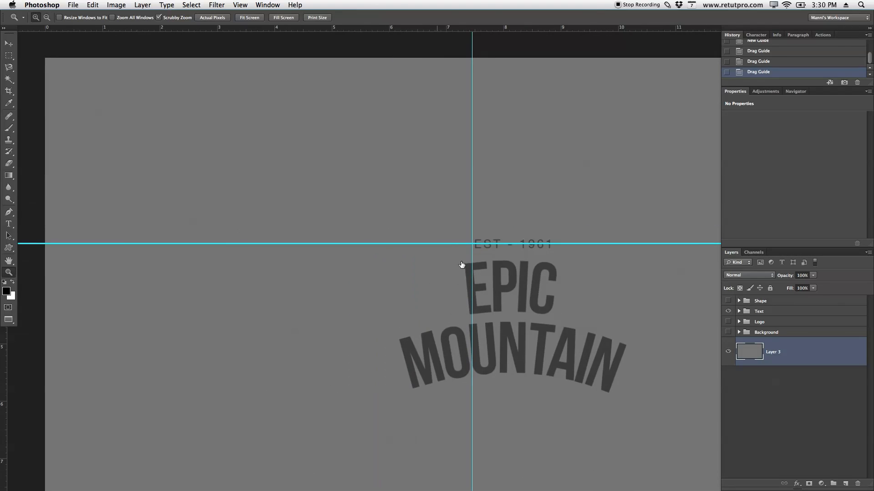
pyautogui.click(728, 300)
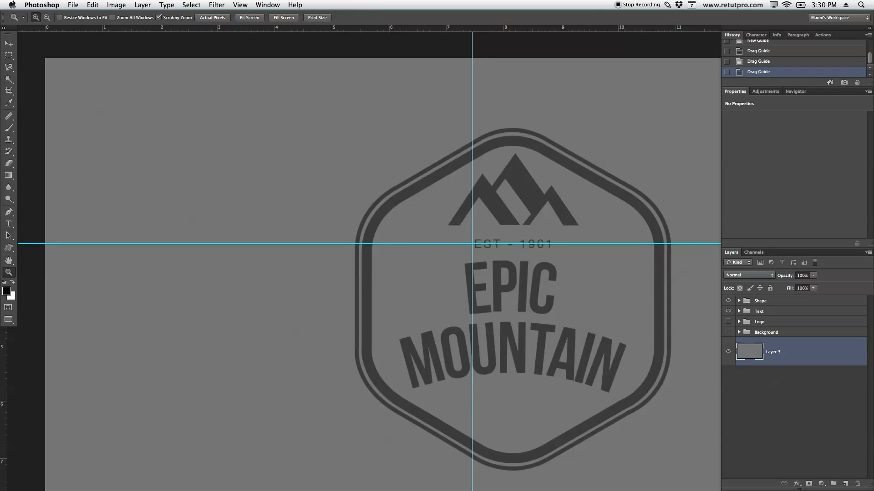
pyautogui.moveTo(5, 355); pyautogui.dragTo(429, 317)
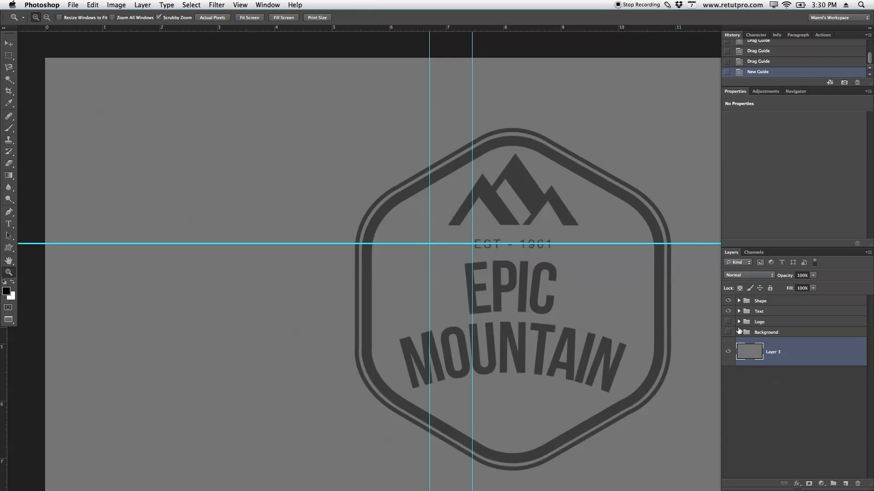
pyautogui.click(728, 323)
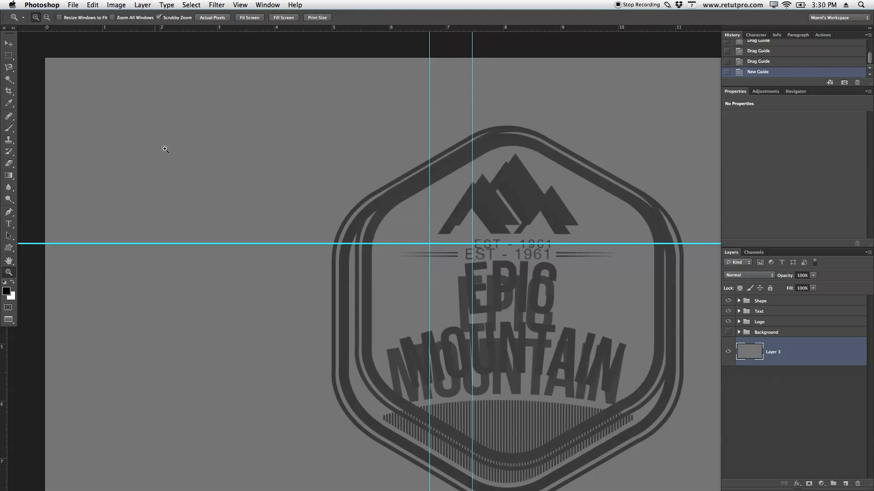
pyautogui.click(9, 44)
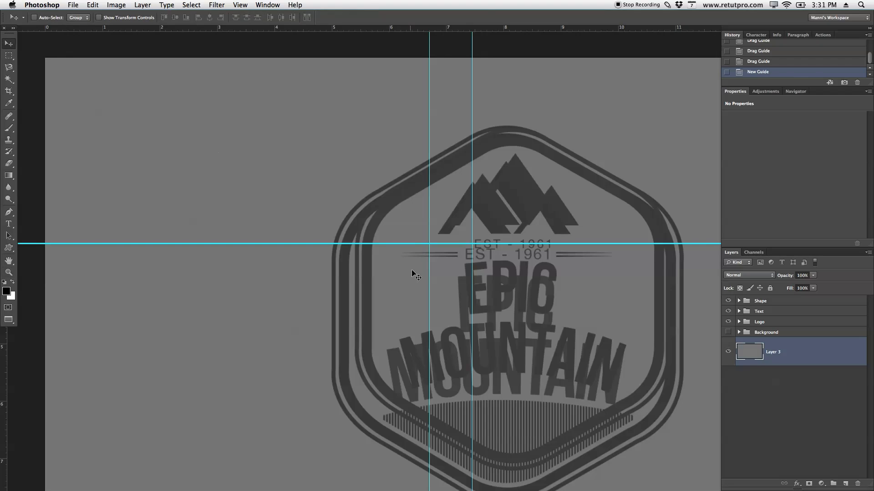
pyautogui.moveTo(430, 266); pyautogui.dragTo(419, 265)
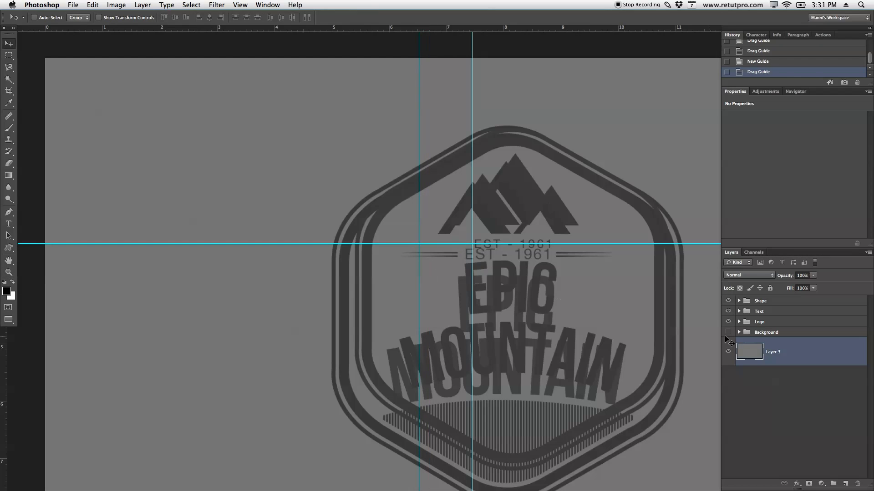
pyautogui.click(730, 324)
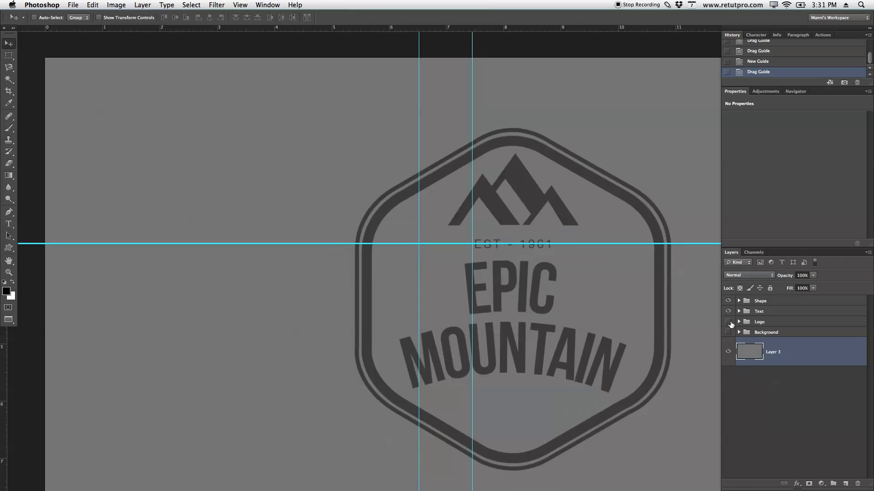
# - Expand the Shape group and add a new empty layer above Shape 10
pyautogui.press('z')
pyautogui.moveTo(447, 240); pyautogui.dragTo(531, 255)
pyautogui.moveTo(566, 348); pyautogui.dragTo(528, 339)
pyautogui.click(739, 301)
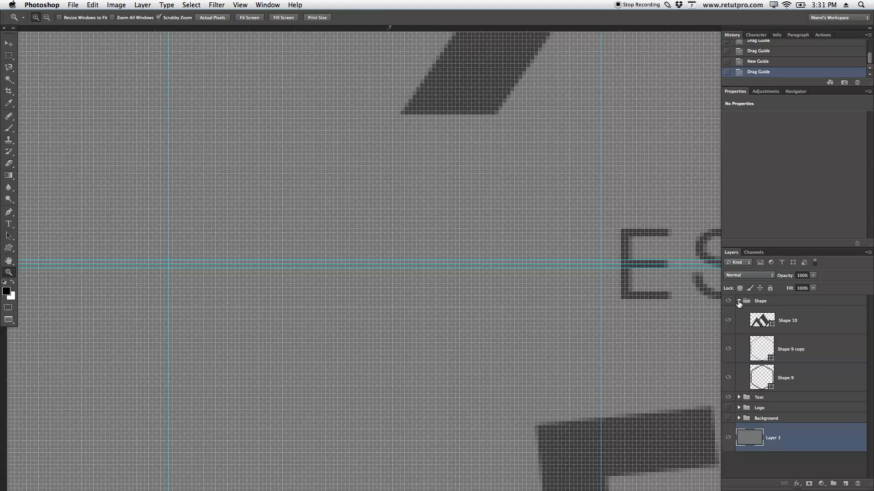
pyautogui.click(806, 327)
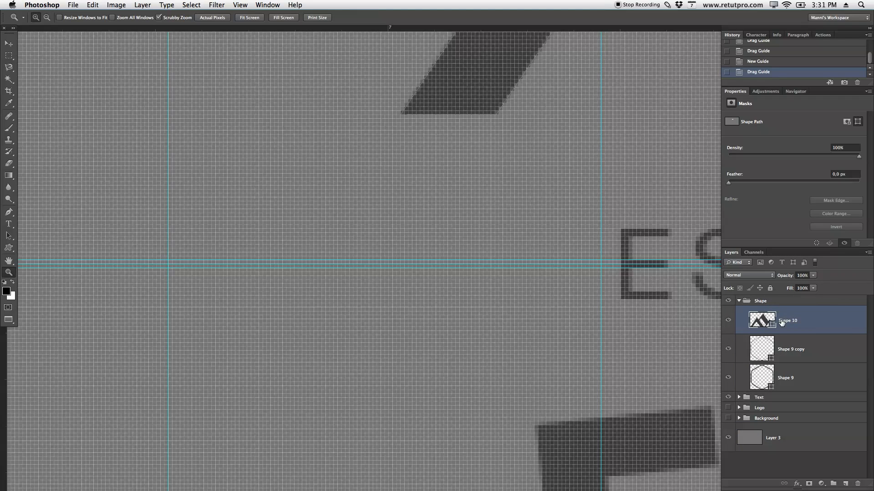
pyautogui.click(845, 485)
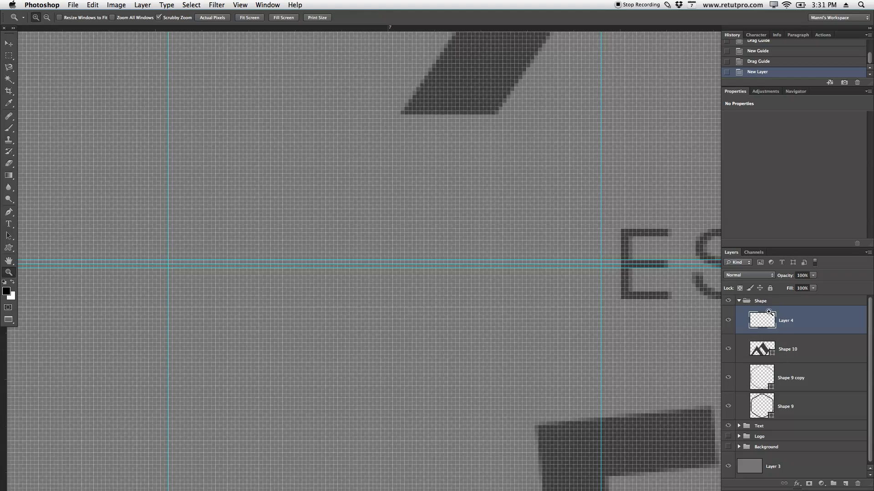
# - Draw a closed, tapered triangular path with the Pen tool between the two vertical guides, with its wide end beside the E
pyautogui.moveTo(556, 266); pyautogui.dragTo(566, 273)
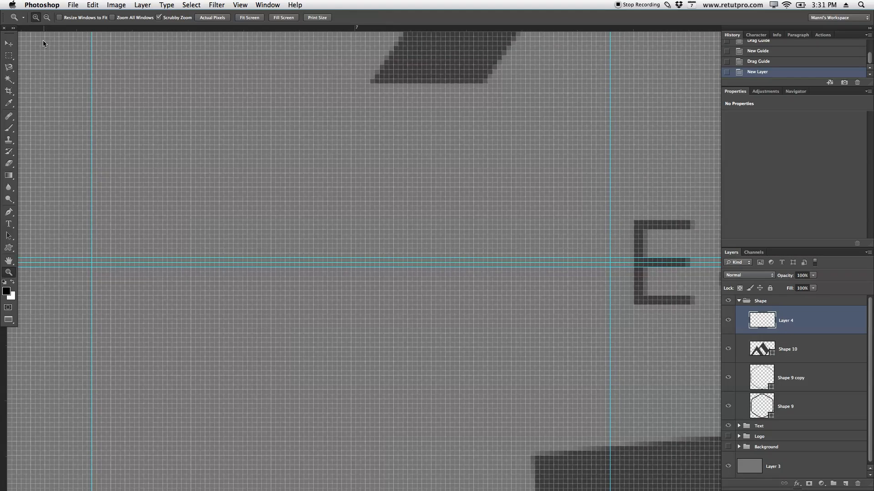
pyautogui.click(8, 212)
pyautogui.click(610, 267)
pyautogui.click(611, 258)
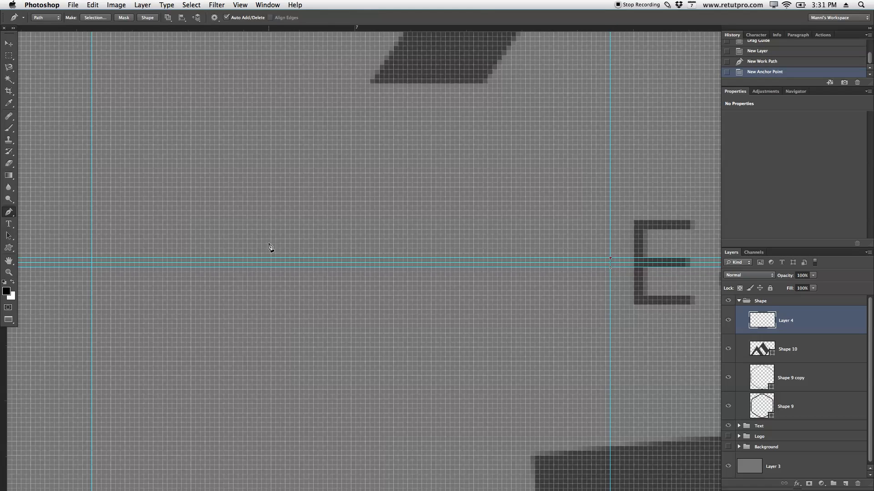
pyautogui.click(92, 263)
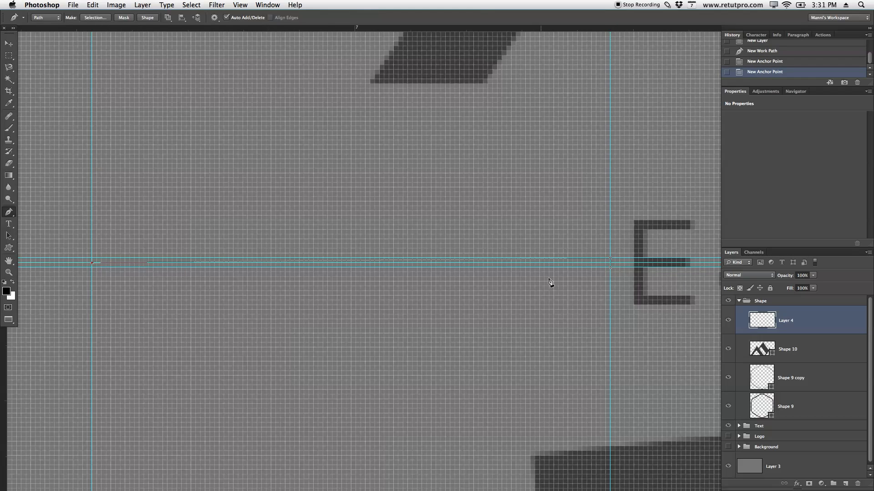
pyautogui.click(610, 267)
# - Define the tapered path as a custom shape named Arrow Line and clear all guides
pyautogui.rightClick(589, 264)
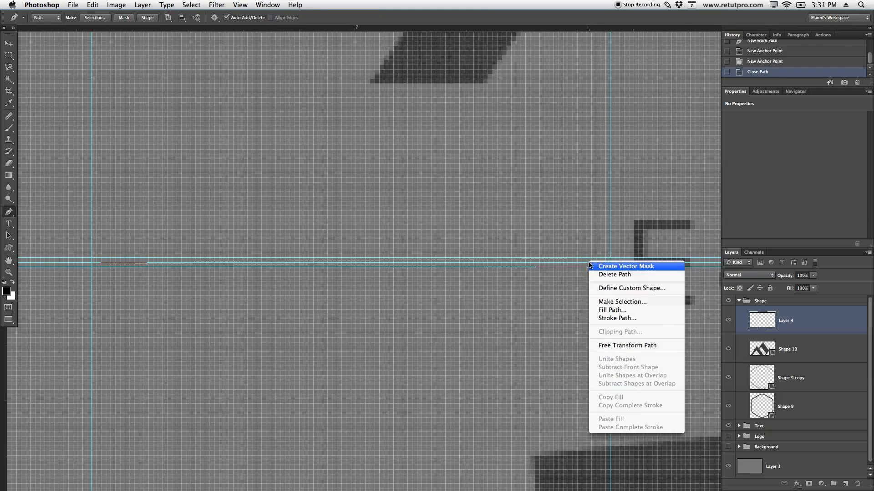
pyautogui.click(614, 291)
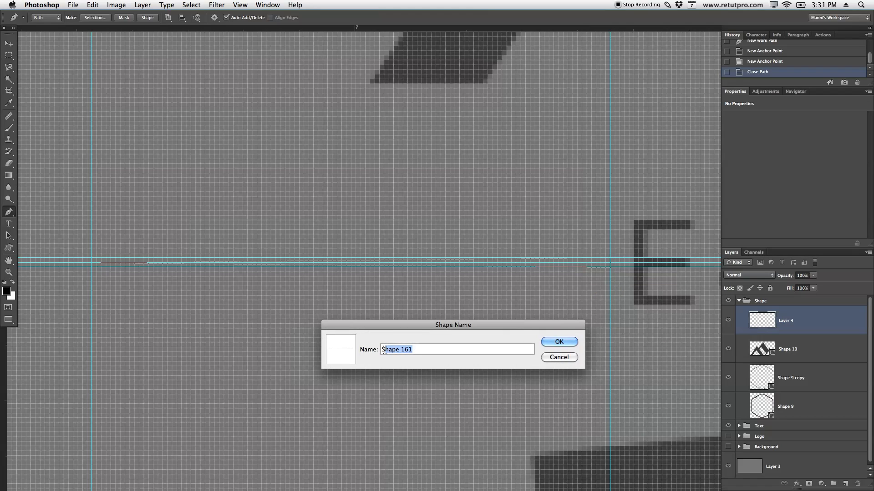
pyautogui.press('BackSpace')
pyautogui.write('Arrow Lione')
pyautogui.press('BackSpace')
pyautogui.press('BackSpace')
pyautogui.press('BackSpace')
pyautogui.write('ne')
pyautogui.click(542, 342)
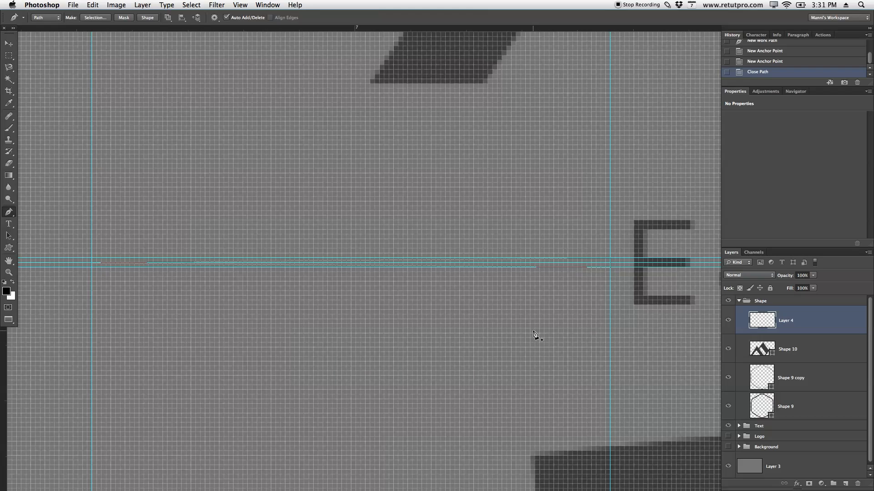
pyautogui.click(240, 5)
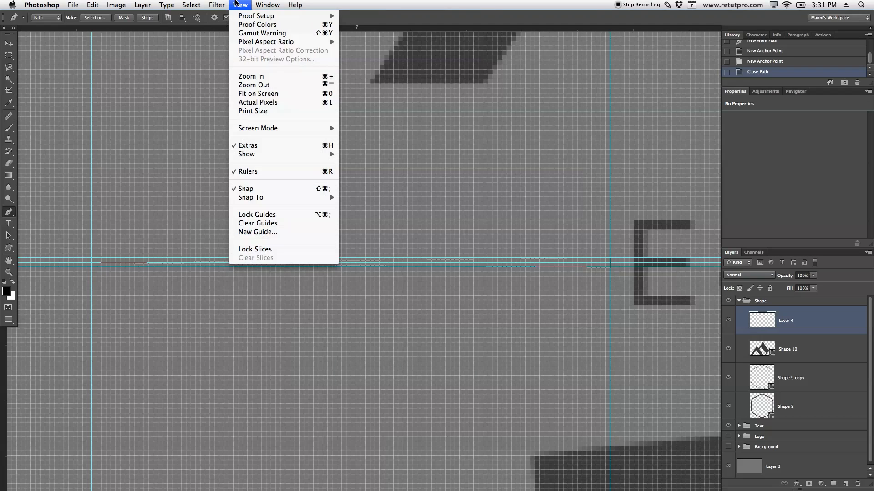
pyautogui.click(268, 223)
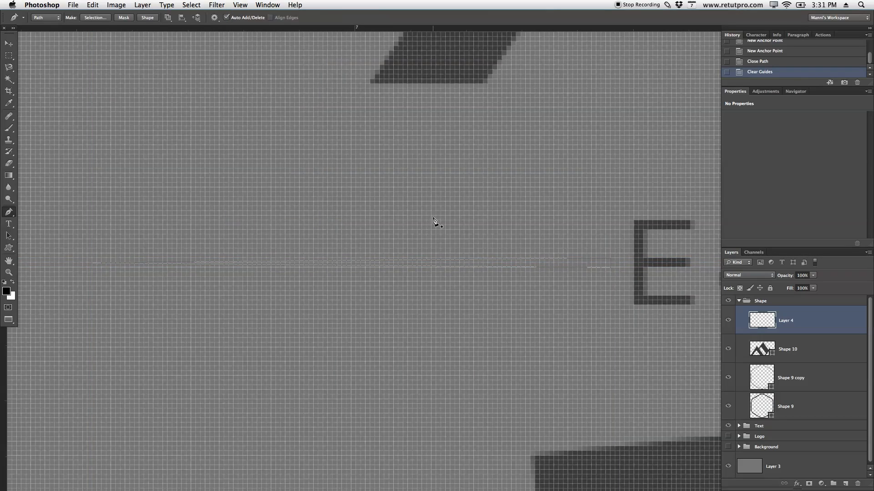
# - Add a horizontal guide just below the upper edge of the canvas
pyautogui.press('z')
pyautogui.moveTo(532, 224); pyautogui.dragTo(451, 224)
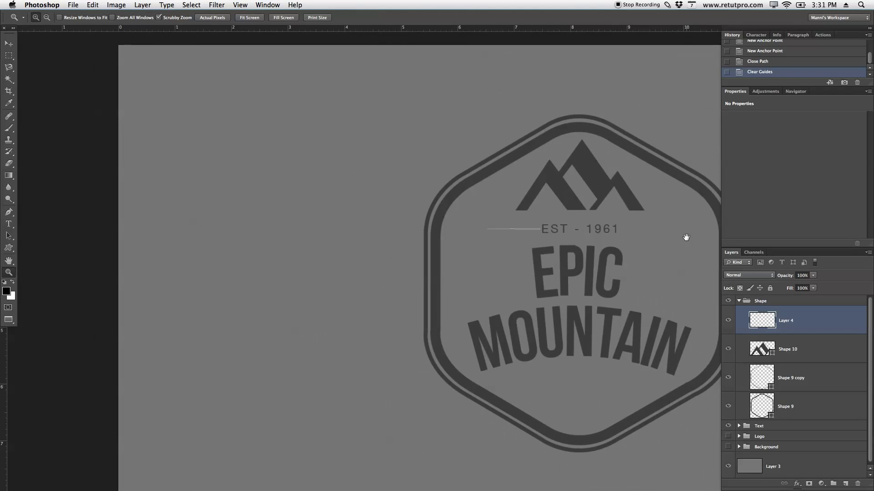
pyautogui.moveTo(685, 238); pyautogui.dragTo(478, 206)
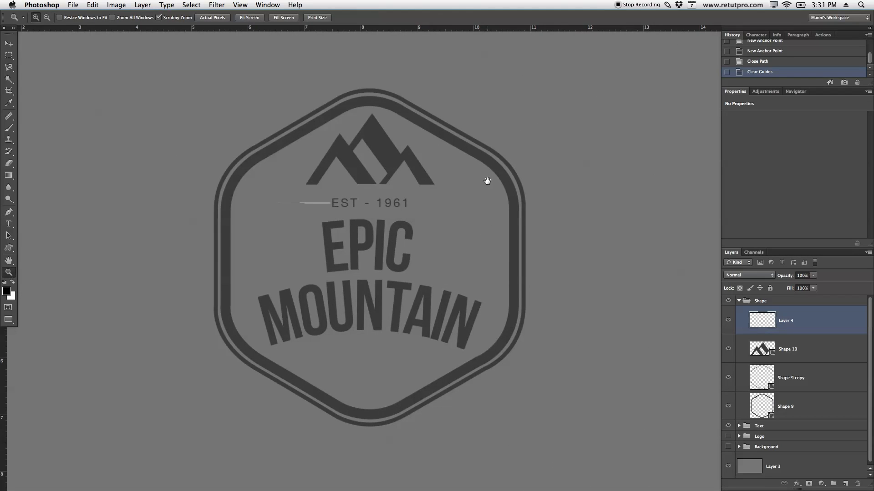
pyautogui.moveTo(540, 152); pyautogui.dragTo(347, 175)
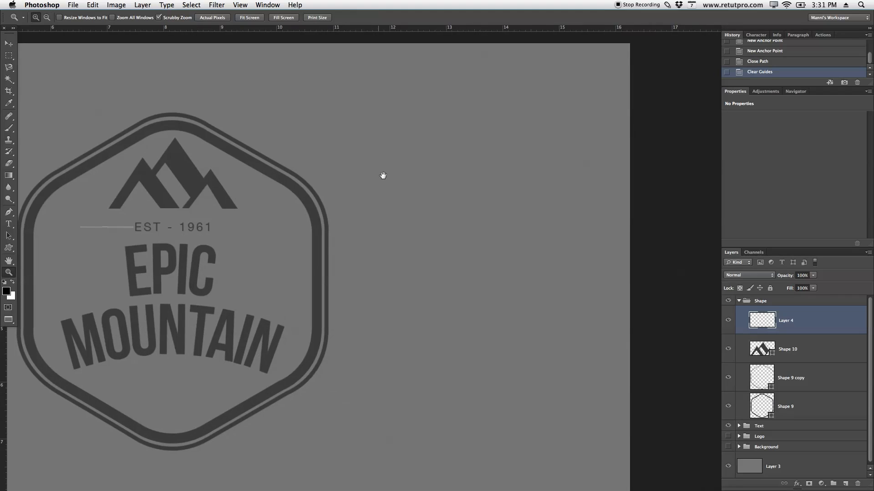
pyautogui.moveTo(423, 206); pyautogui.dragTo(451, 210)
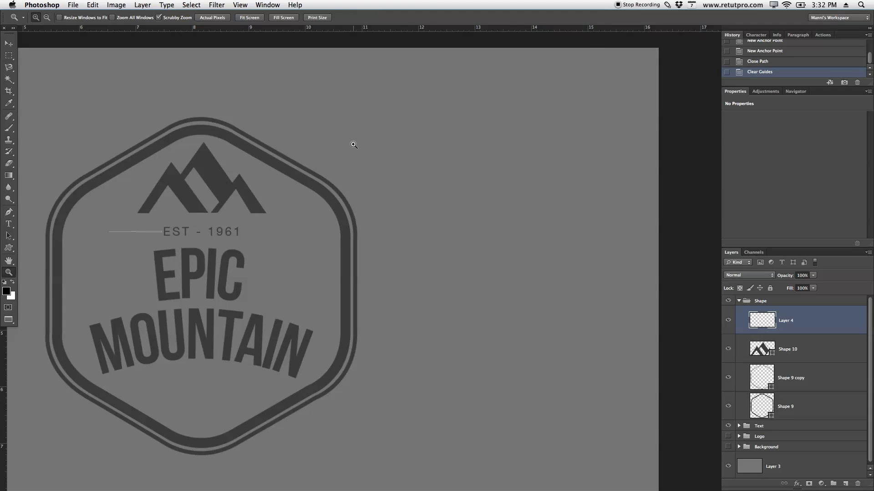
pyautogui.moveTo(405, 112); pyautogui.dragTo(340, 392)
pyautogui.moveTo(466, 259); pyautogui.dragTo(423, 70)
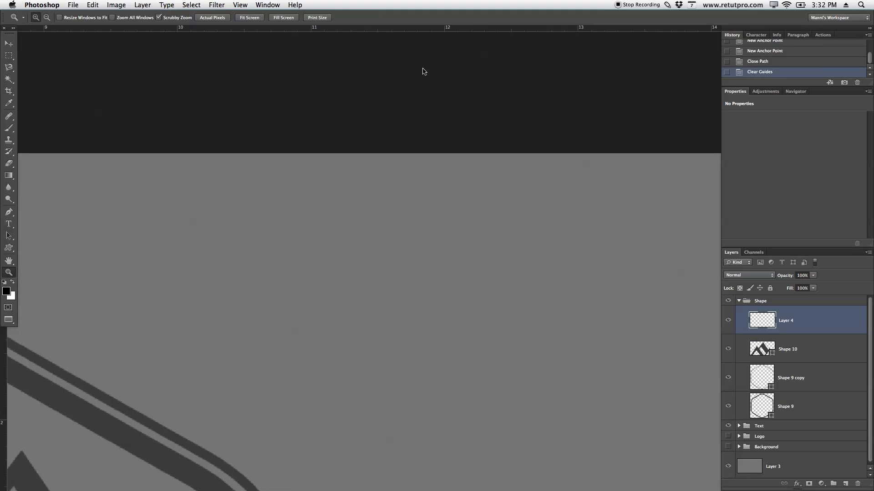
pyautogui.click(9, 43)
pyautogui.moveTo(435, 28); pyautogui.dragTo(452, 175)
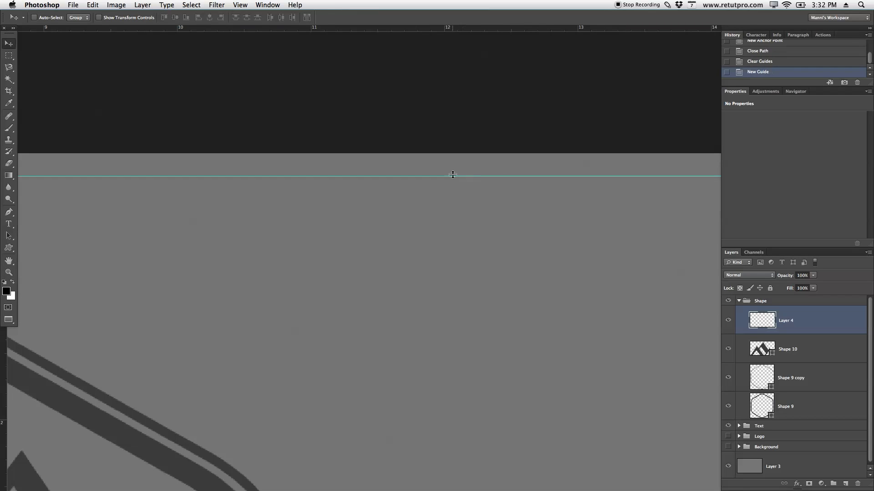
# - Add a second horizontal guide and move it level with the upper edge of the EPIC text
pyautogui.moveTo(530, 30); pyautogui.dragTo(537, 97)
pyautogui.scroll(-1, 527, 246)
pyautogui.moveTo(523, 245); pyautogui.dragTo(526, 150)
pyautogui.keyDown('super'); pyautogui.moveTo(557, 180); pyautogui.dragTo(531, 176); pyautogui.keyUp('super')
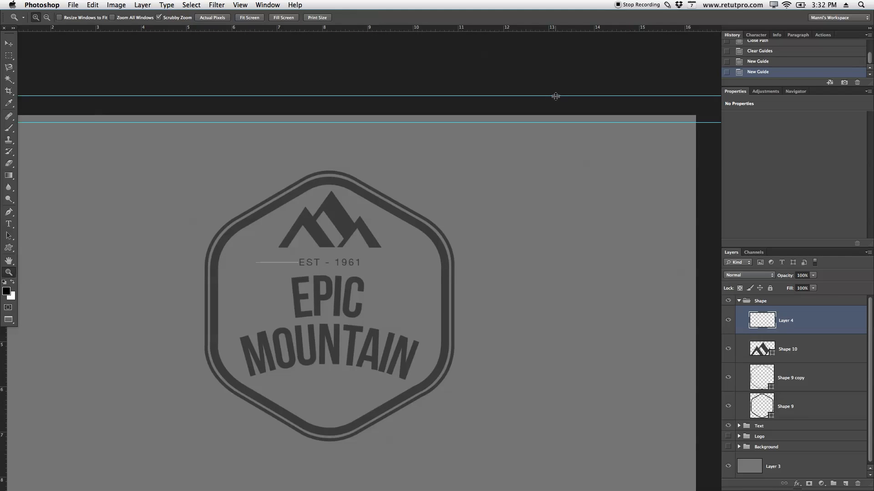
pyautogui.press('v')
pyautogui.moveTo(555, 95); pyautogui.dragTo(562, 277)
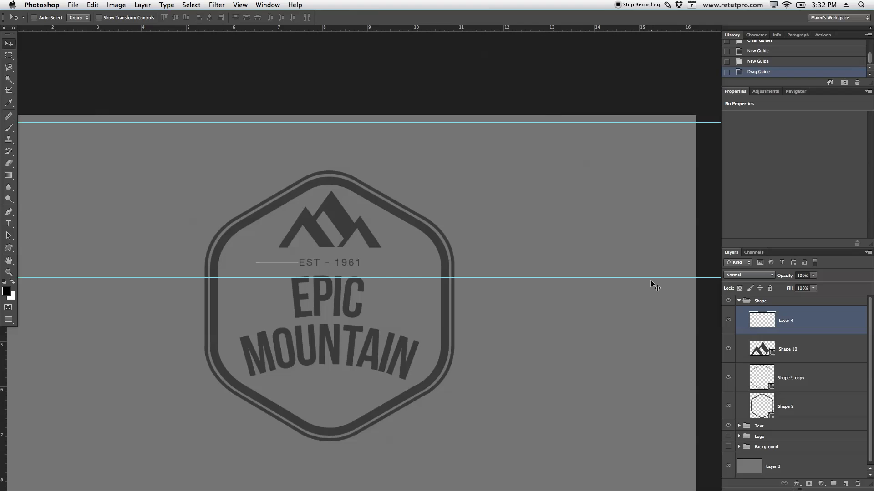
# - Add two closely spaced vertical guides in the empty canvas area beside the badge, aligned to the pixel grid
pyautogui.press('x')
pyautogui.press('z')
pyautogui.moveTo(513, 142); pyautogui.dragTo(474, 115)
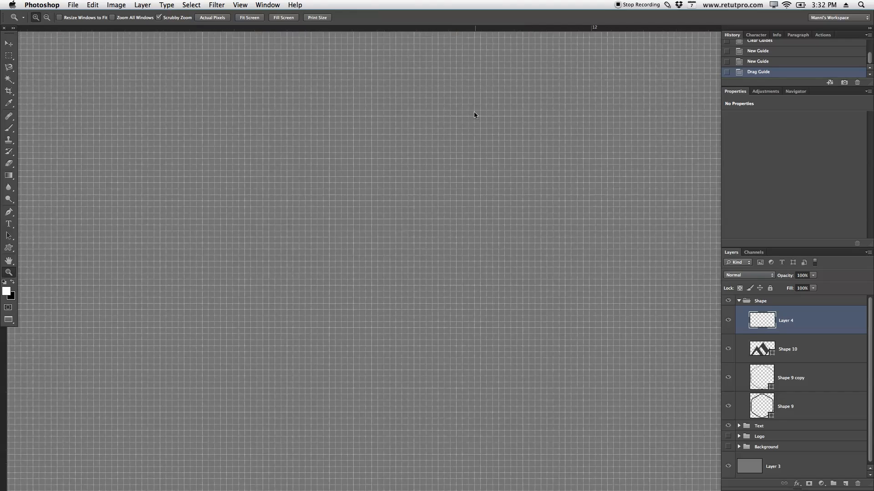
pyautogui.scroll(5, 486, 288)
pyautogui.moveTo(4, 378); pyautogui.dragTo(462, 222)
pyautogui.moveTo(4, 357); pyautogui.dragTo(474, 223)
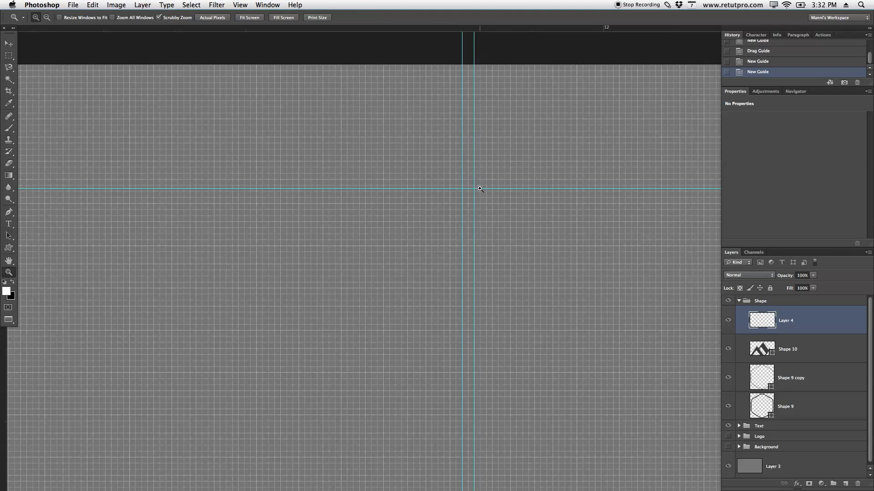
# - Reposition the upper and lower horizontal guides so they sit exactly on pixel grid lines
pyautogui.press('v')
pyautogui.moveTo(482, 188); pyautogui.dragTo(481, 191)
pyautogui.moveTo(515, 320); pyautogui.dragTo(469, 123)
pyautogui.moveTo(497, 281); pyautogui.dragTo(530, 150)
pyautogui.moveTo(501, 304); pyautogui.dragTo(500, 218)
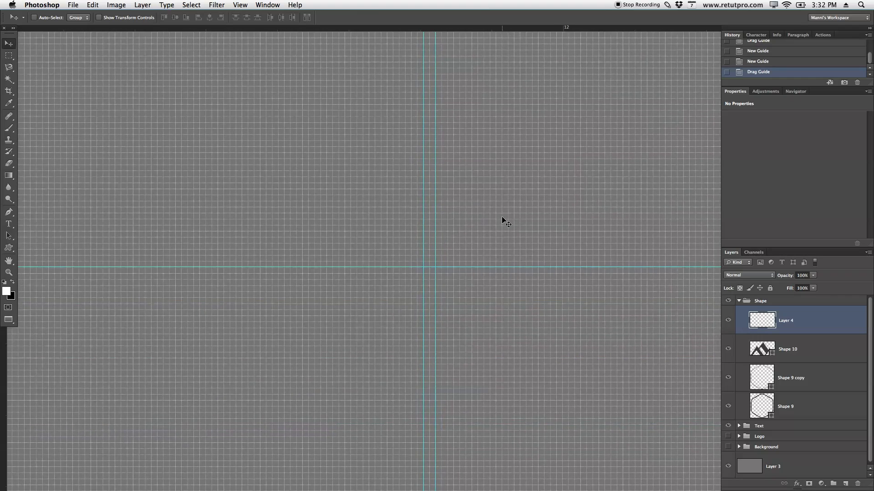
pyautogui.moveTo(449, 267); pyautogui.dragTo(450, 268)
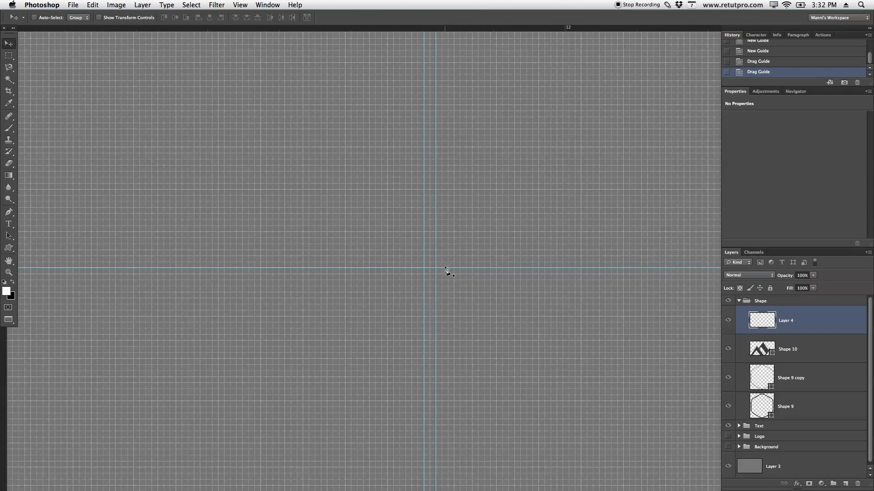
# - Create a new layer and place the path's first two anchor points where the lower horizontal guide crosses the vertical guides
pyautogui.press('p')
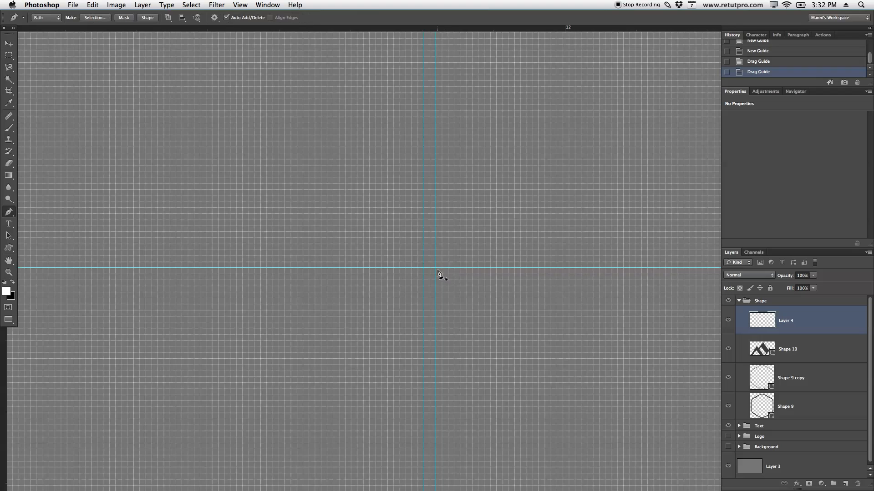
pyautogui.click(844, 485)
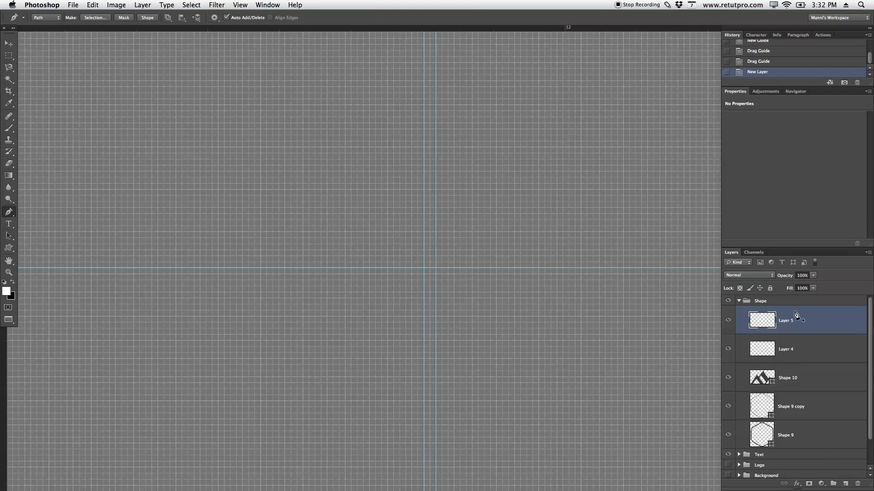
pyautogui.click(436, 268)
pyautogui.press('z')
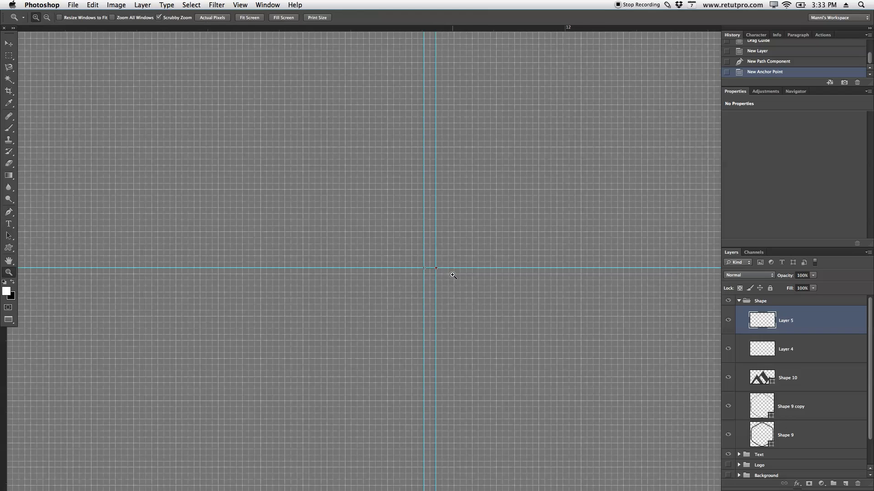
# - Add anchor points where the upper horizontal guide crosses both vertical guides and close the thin rectangular path at its starting point
pyautogui.moveTo(489, 288); pyautogui.dragTo(398, 277)
pyautogui.moveTo(555, 274); pyautogui.dragTo(506, 315)
pyautogui.moveTo(430, 164); pyautogui.dragTo(510, 196)
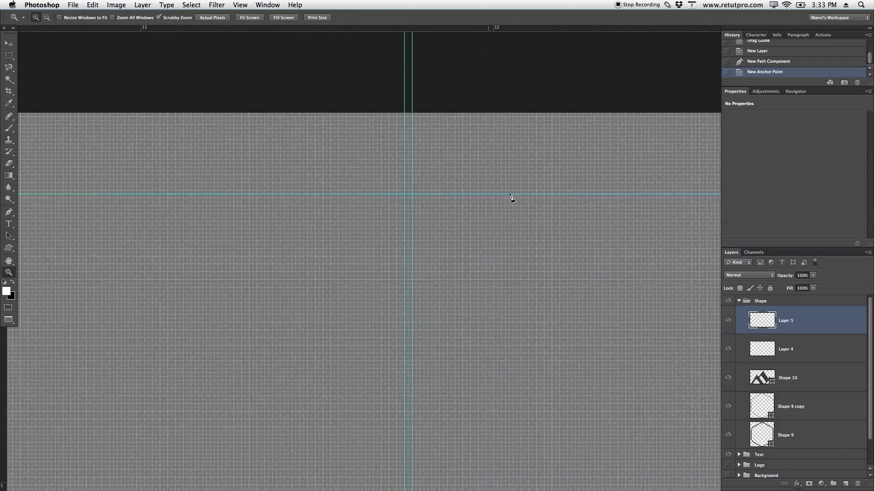
pyautogui.press('p')
pyautogui.click(388, 196)
pyautogui.click(378, 196)
pyautogui.press('z')
pyautogui.moveTo(458, 219); pyautogui.dragTo(399, 220)
pyautogui.moveTo(546, 310); pyautogui.dragTo(490, 109)
pyautogui.moveTo(440, 359); pyautogui.dragTo(459, 228)
pyautogui.moveTo(408, 320); pyautogui.dragTo(451, 328)
pyautogui.press('p')
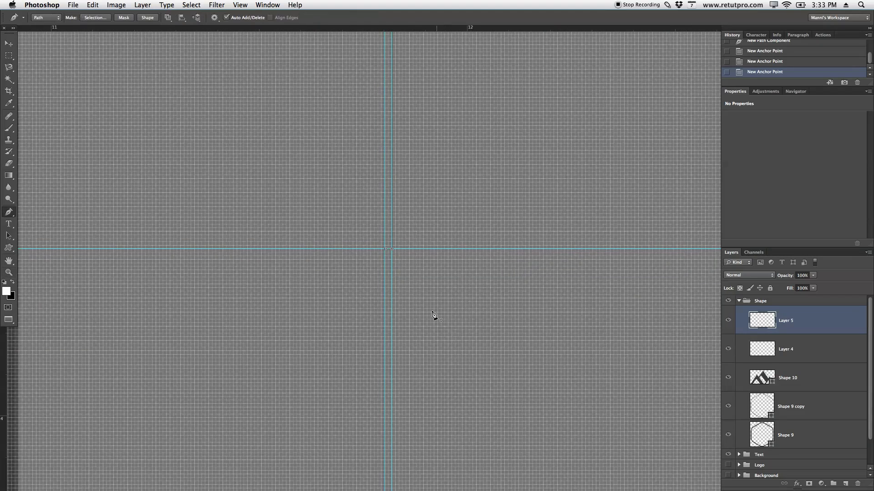
pyautogui.click(385, 250)
pyautogui.moveTo(423, 240); pyautogui.dragTo(374, 226)
pyautogui.moveTo(533, 206); pyautogui.dragTo(550, 306)
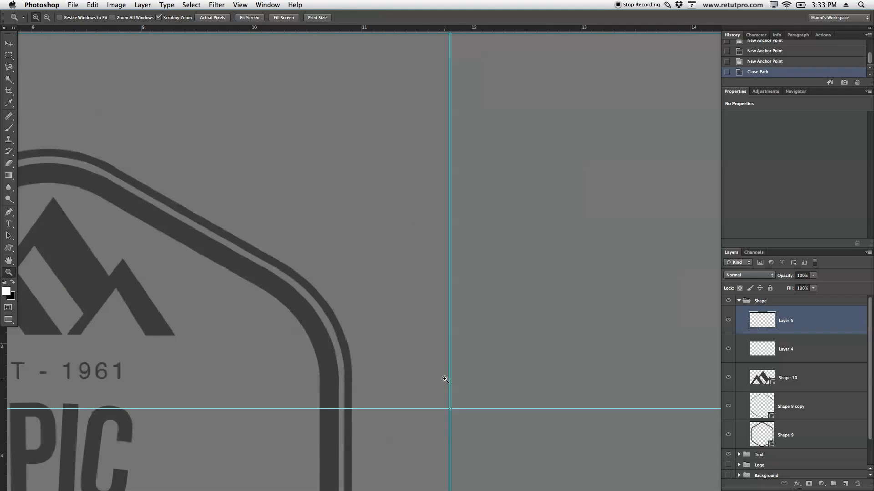
pyautogui.press('p')
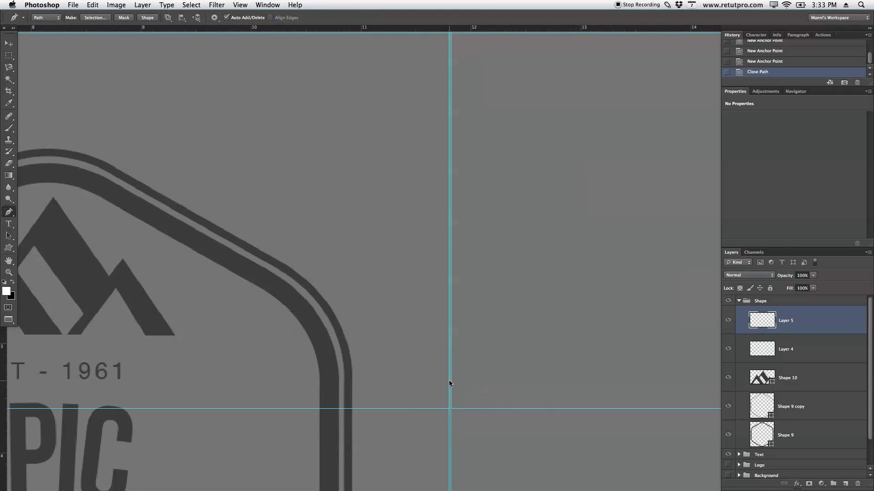
pyautogui.rightClick(451, 382)
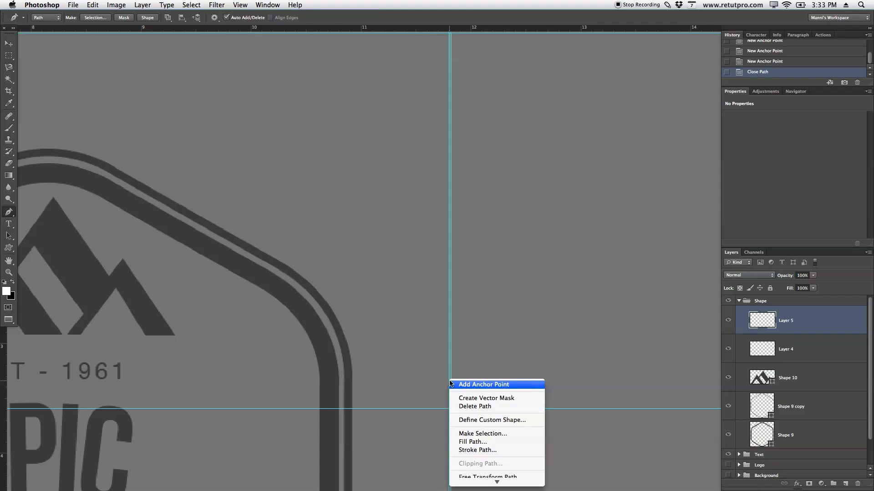
pyautogui.click(470, 420)
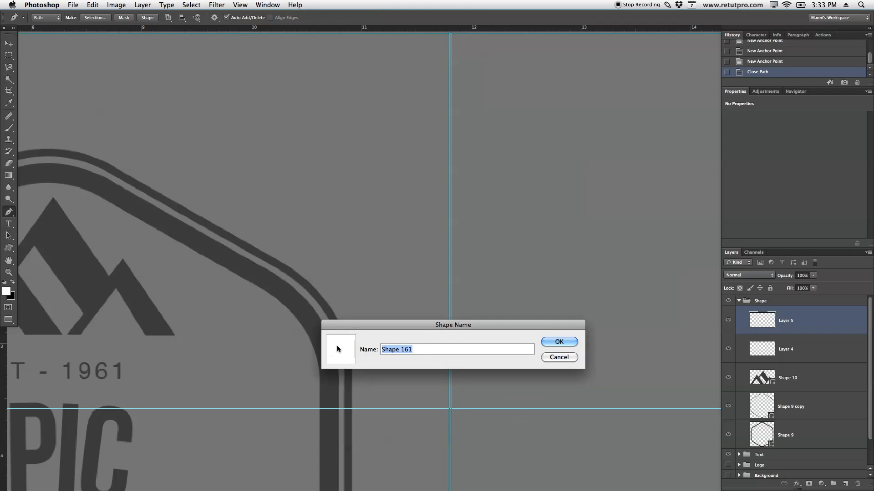
pyautogui.press('Return')
# - Delete the old tapered path beside the EST - 1961 text
pyautogui.moveTo(451, 390); pyautogui.dragTo(595, 313)
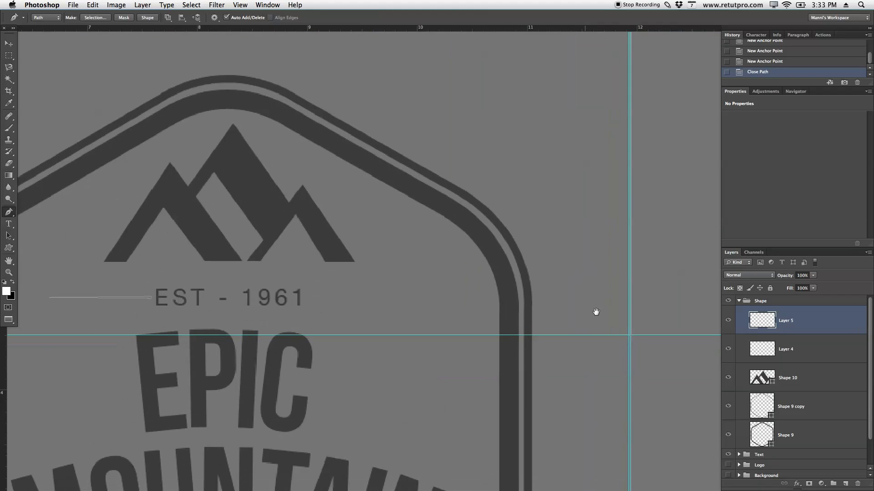
pyautogui.moveTo(145, 292); pyautogui.dragTo(217, 272)
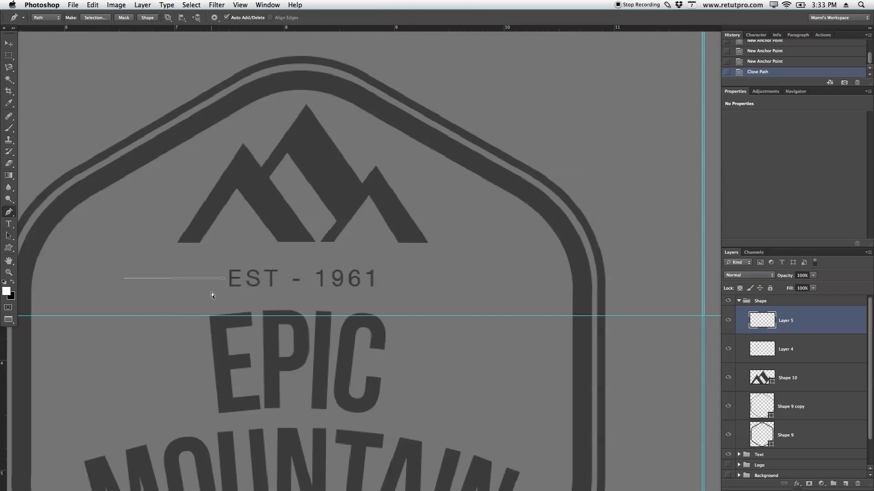
pyautogui.press('Delete')
pyautogui.click(225, 279)
pyautogui.press('Delete')
pyautogui.click(225, 279)
pyautogui.press('Delete')
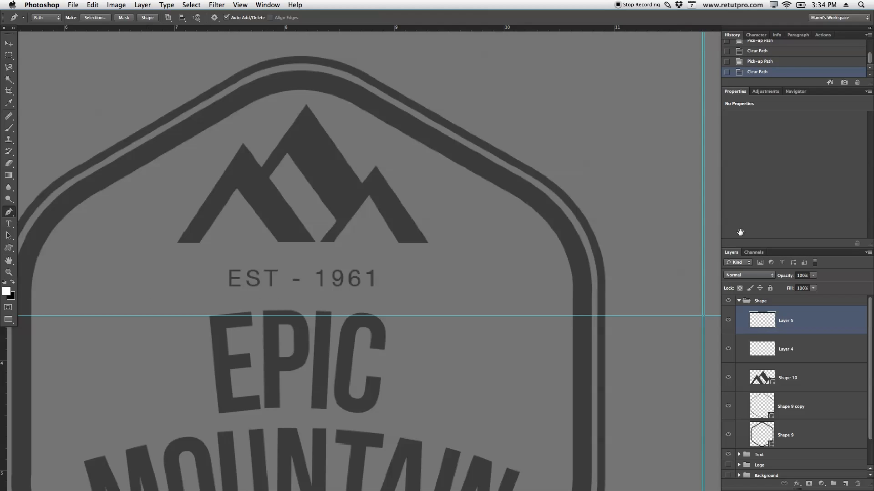
# - Define the thin vertical rectangle path as a custom shape named Line and clear all guides
pyautogui.moveTo(669, 226); pyautogui.dragTo(535, 243)
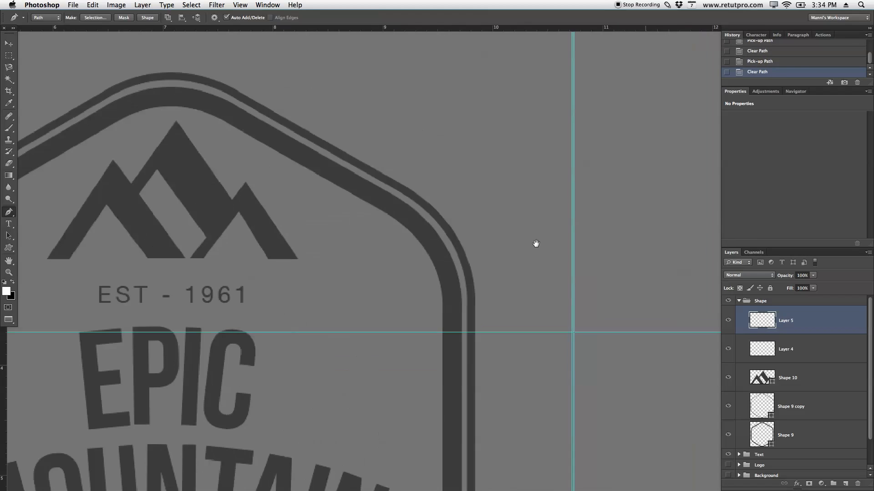
pyautogui.rightClick(572, 314)
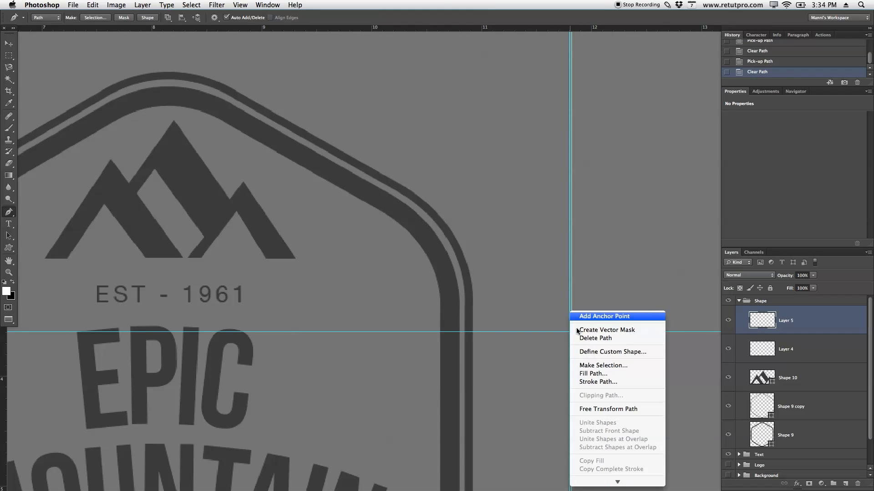
pyautogui.click(584, 350)
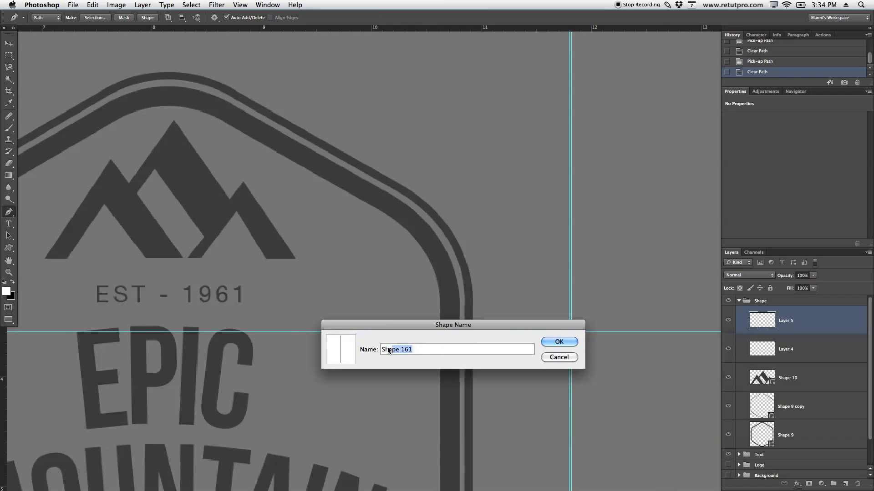
pyautogui.write('Line')
pyautogui.click(560, 342)
pyautogui.press('z')
pyautogui.keyDown('alt'); pyautogui.click(565, 331); pyautogui.keyUp('alt')
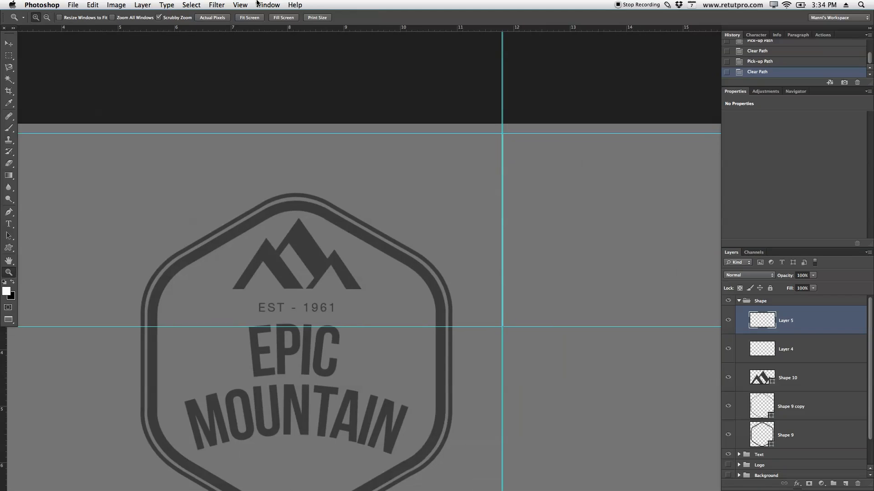
pyautogui.click(241, 4)
pyautogui.click(257, 231)
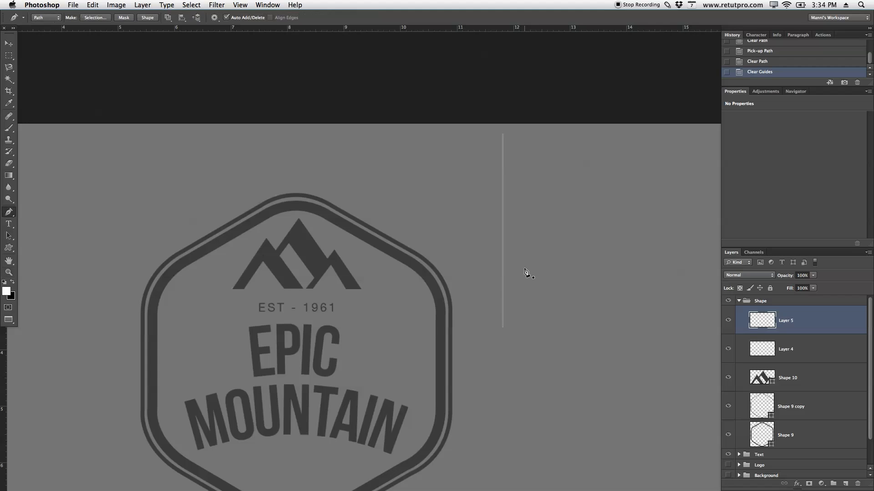
# - Hide the grey Layer 3 and show the Background group with the mountain photo
pyautogui.moveTo(495, 269); pyautogui.dragTo(478, 275)
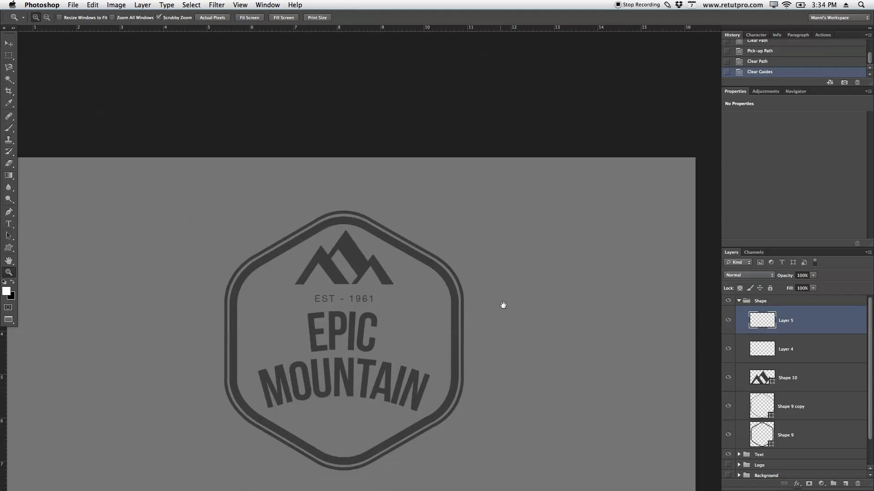
pyautogui.moveTo(501, 305); pyautogui.dragTo(539, 222)
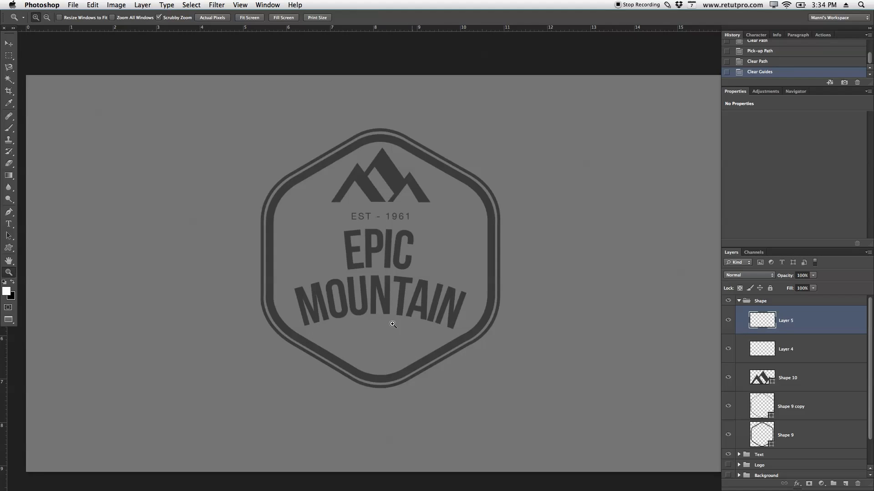
pyautogui.moveTo(345, 213); pyautogui.dragTo(426, 228)
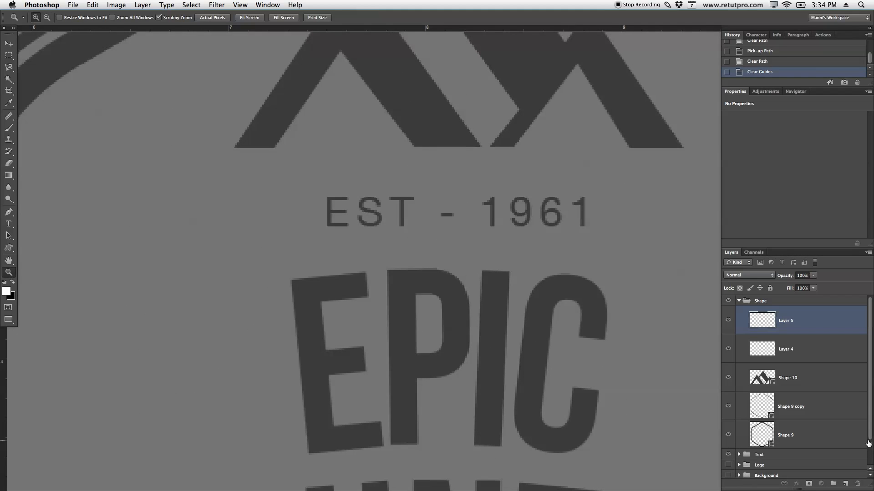
pyautogui.scroll(-2, 869, 455)
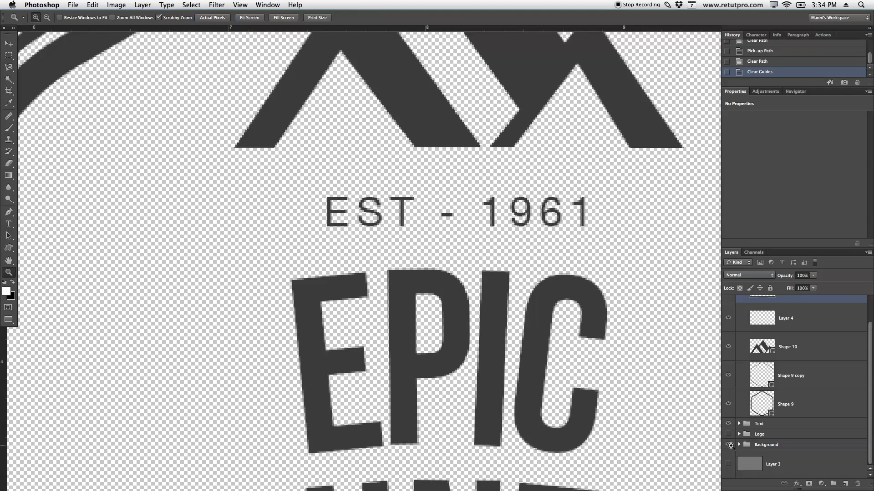
pyautogui.click(728, 445)
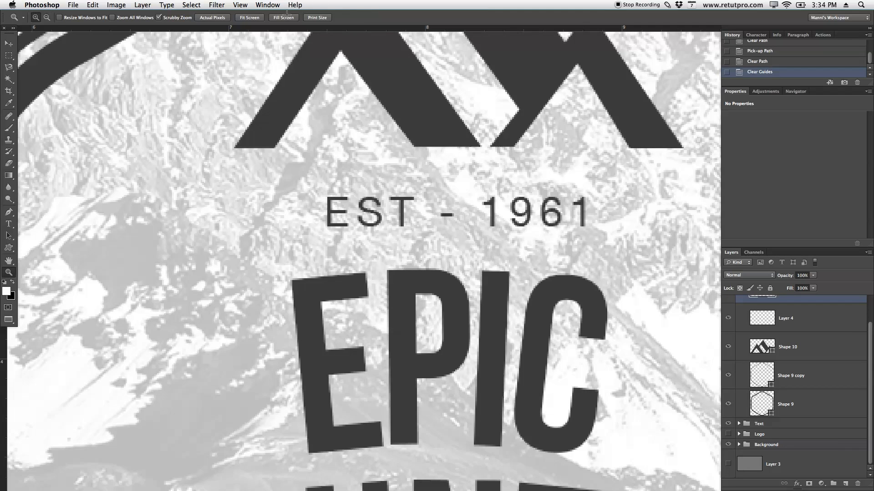
# - Draw the tapered Arrow Line custom shape, about 150 px wide and 3 px high, with its wide end beside the E of EST
pyautogui.press('u')
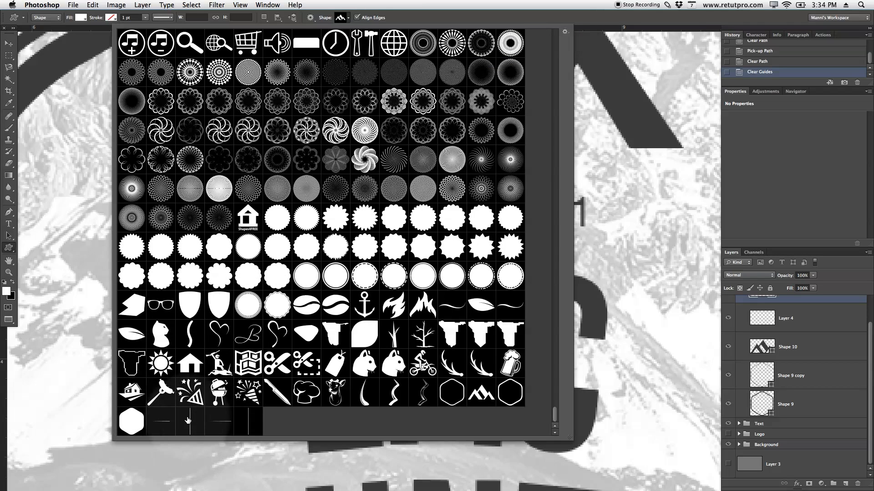
pyautogui.click(220, 423)
pyautogui.doubleClick(223, 423)
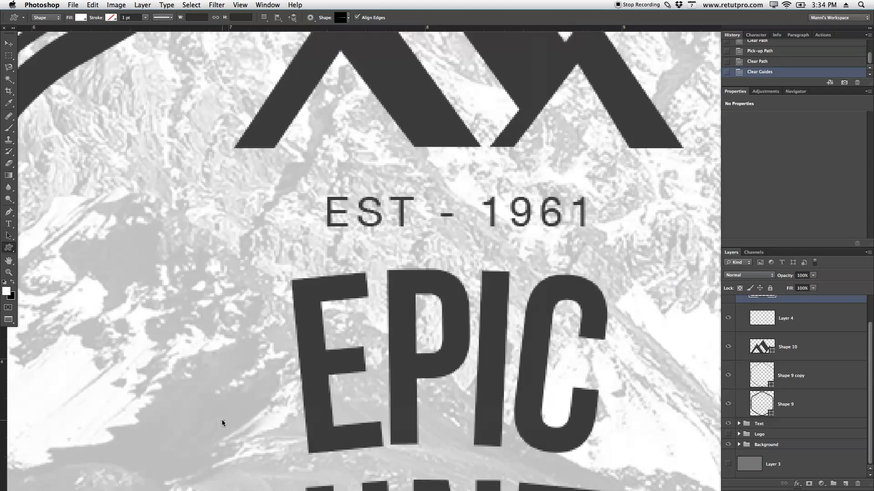
pyautogui.click(225, 419)
pyautogui.click(552, 343)
pyautogui.moveTo(66, 204); pyautogui.dragTo(316, 212)
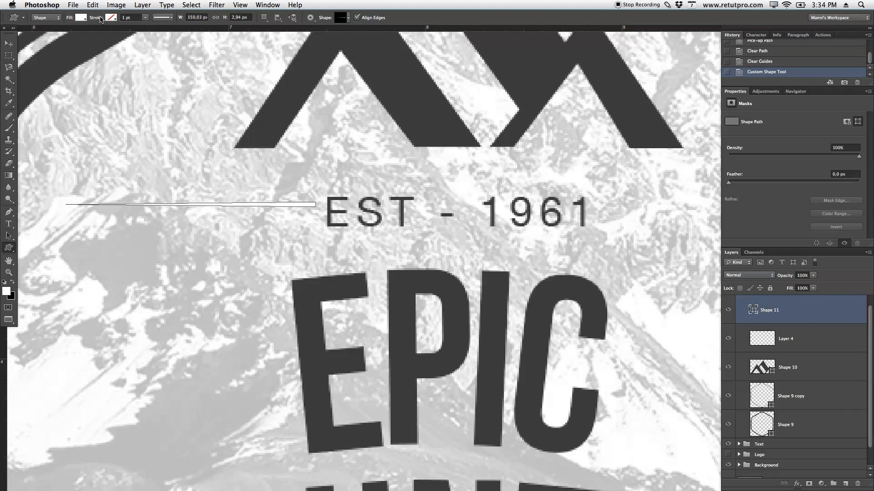
# - Set the tapered line's fill to dark grey #454444 sampled from the EPIC lettering, leaving the stroke off
pyautogui.click(82, 18)
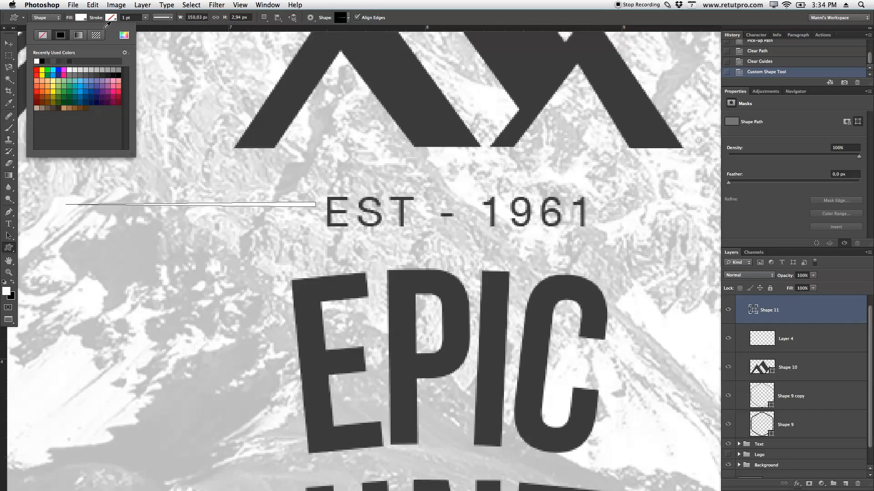
pyautogui.click(128, 33)
pyautogui.click(400, 276)
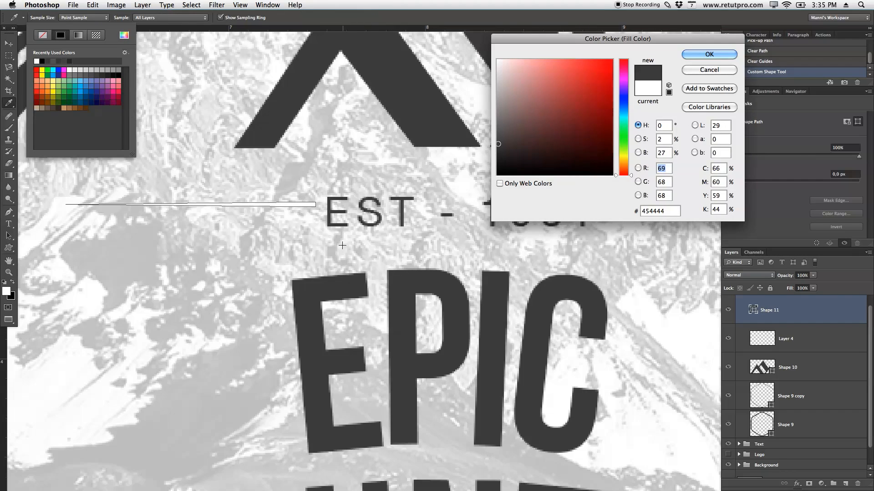
pyautogui.click(709, 54)
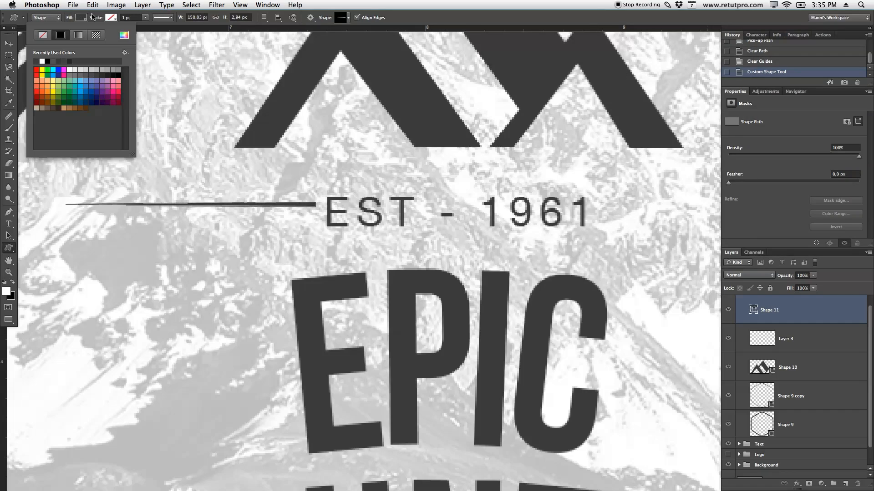
pyautogui.click(112, 18)
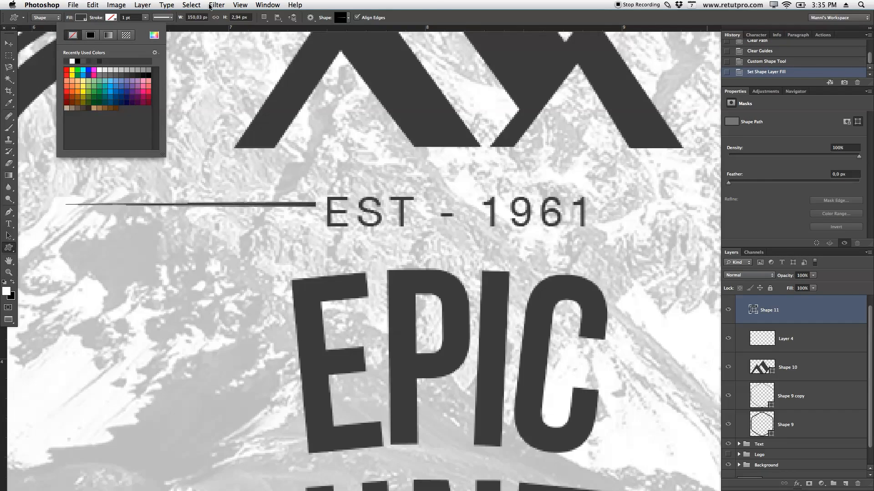
pyautogui.press('Escape')
# - Move the tapered line down and nudge it to the vertical middle of the EST - 1961 text
pyautogui.click(8, 44)
pyautogui.moveTo(293, 205); pyautogui.dragTo(291, 208)
pyautogui.press('z')
pyautogui.moveTo(381, 212); pyautogui.dragTo(354, 215)
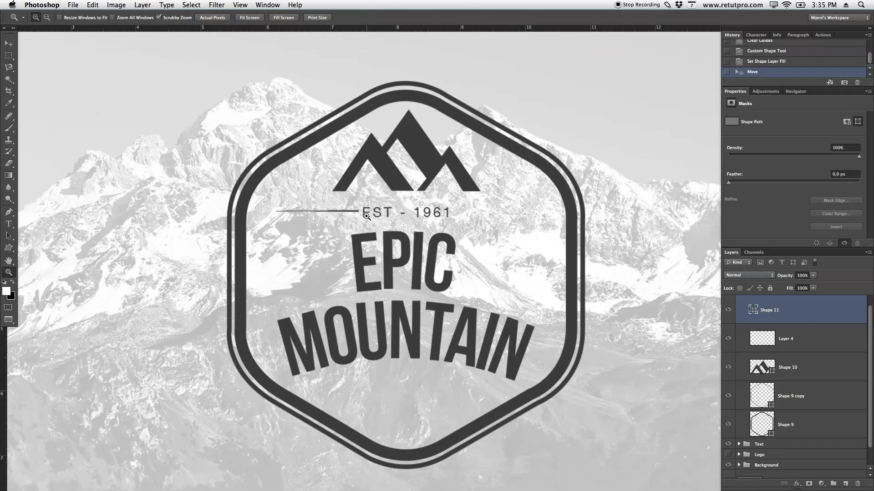
pyautogui.press('v')
pyautogui.press('Down')
pyautogui.press('Down')
pyautogui.press('Down')
pyautogui.press('Down')
pyautogui.press('Down')
pyautogui.press('Down')
pyautogui.press('Down')
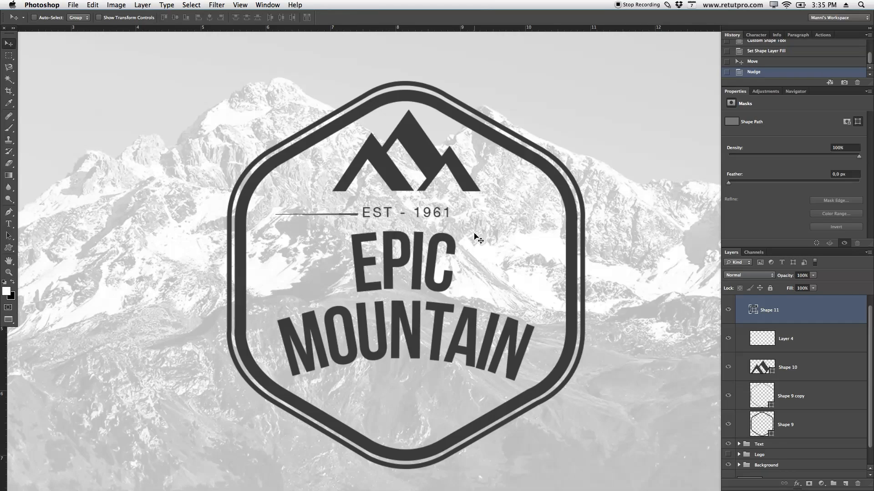
# - Duplicate the tapered line and place the copy just above the original, with both wide ends aligned beside the E of EST
pyautogui.hotkey('ctrl', 'j')
pyautogui.moveTo(406, 250); pyautogui.dragTo(394, 243)
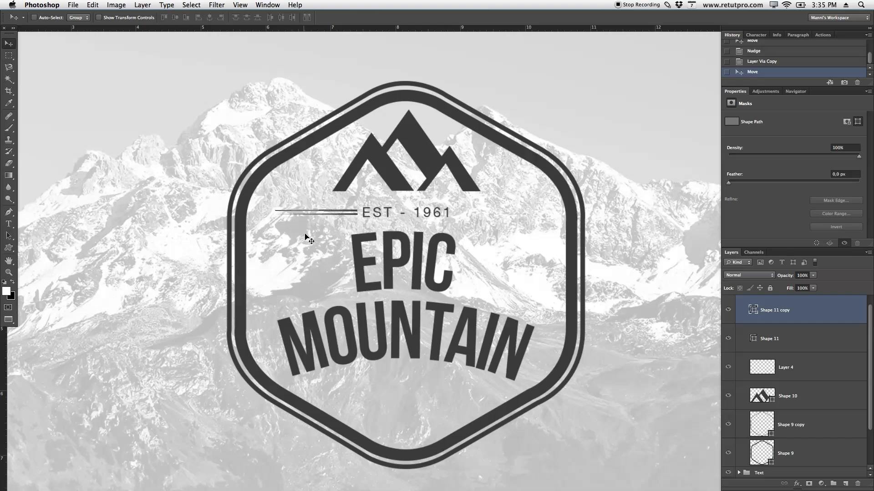
pyautogui.press('z')
pyautogui.moveTo(343, 222); pyautogui.dragTo(363, 221)
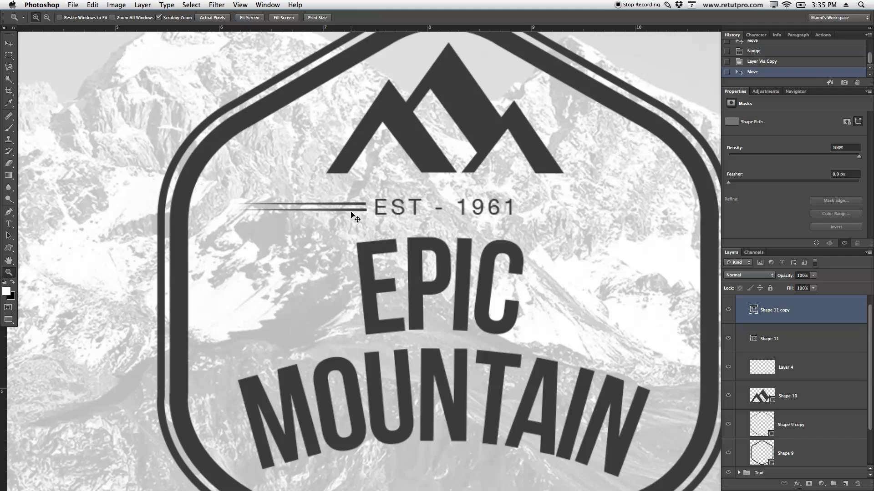
pyautogui.moveTo(362, 226); pyautogui.dragTo(390, 206)
pyautogui.press('v')
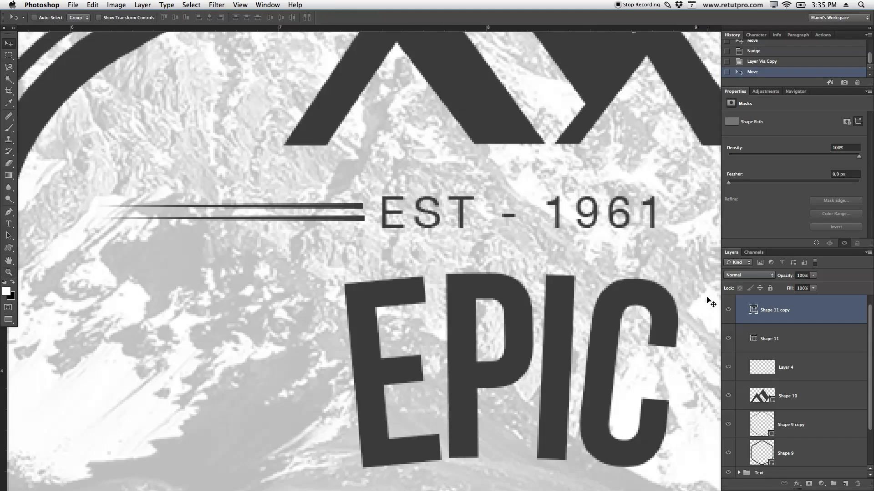
pyautogui.press('Right')
# - Duplicate both tapered line layers together, Shape 11 and Shape 11 copy
pyautogui.press('z')
pyautogui.moveTo(536, 247); pyautogui.dragTo(496, 239)
pyautogui.moveTo(610, 296); pyautogui.dragTo(496, 226)
pyautogui.press('super+0')
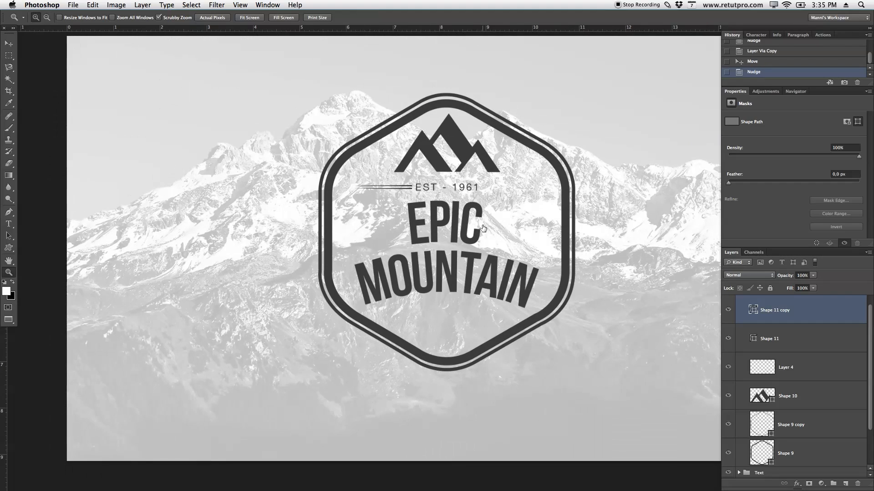
pyautogui.click(802, 336)
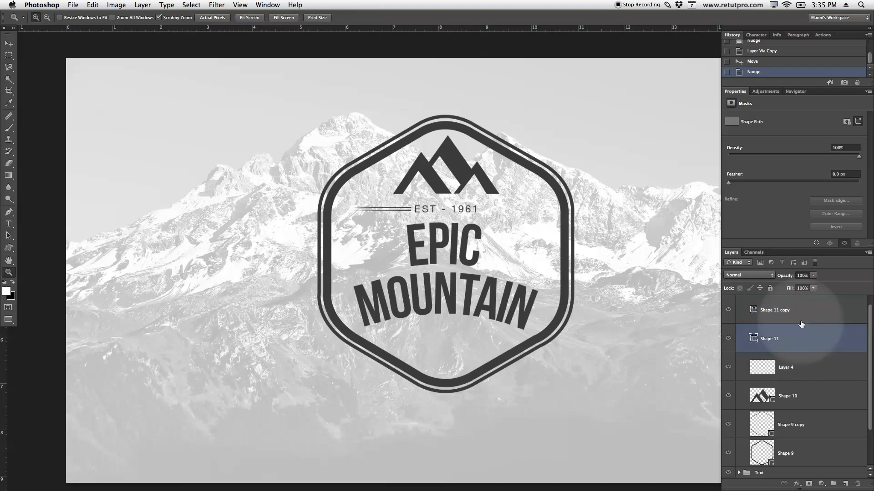
pyautogui.keyDown('shift'); pyautogui.click(803, 320); pyautogui.keyUp('shift')
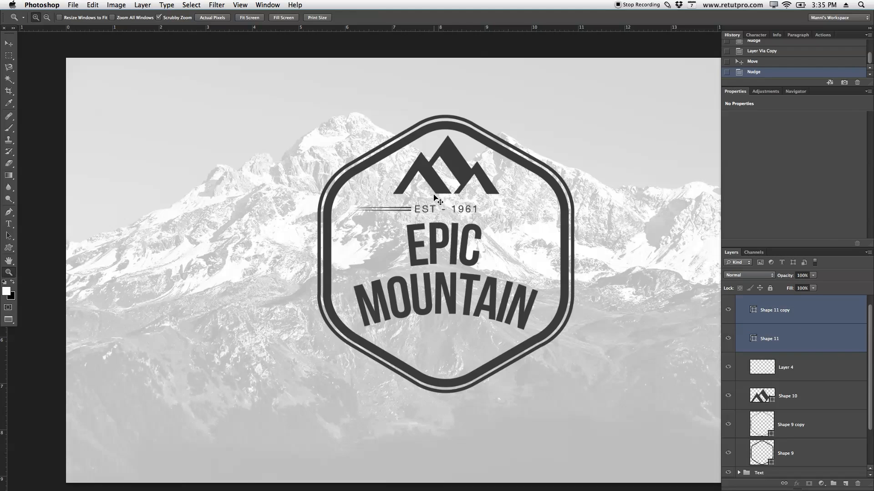
pyautogui.press('super+j')
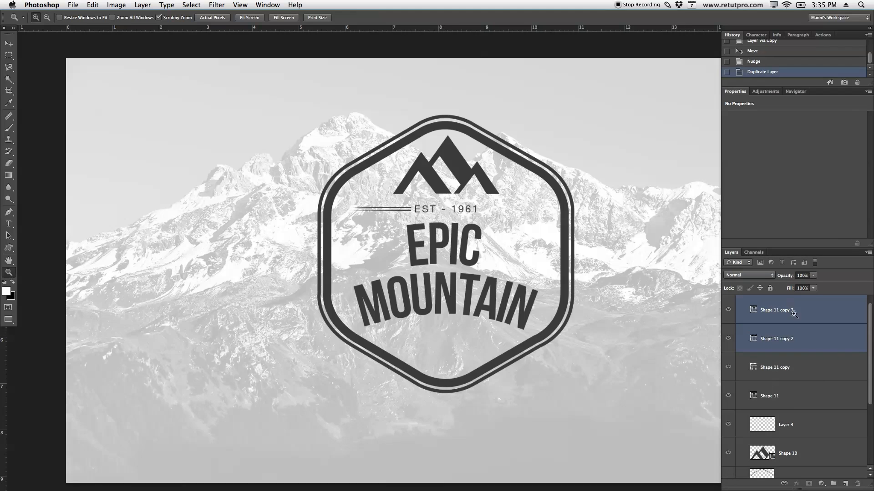
# - Flip the duplicated line pair horizontally and move it level across the text, with its wide ends beside 1961
pyautogui.click(73, 4)
pyautogui.moveTo(87, 3)
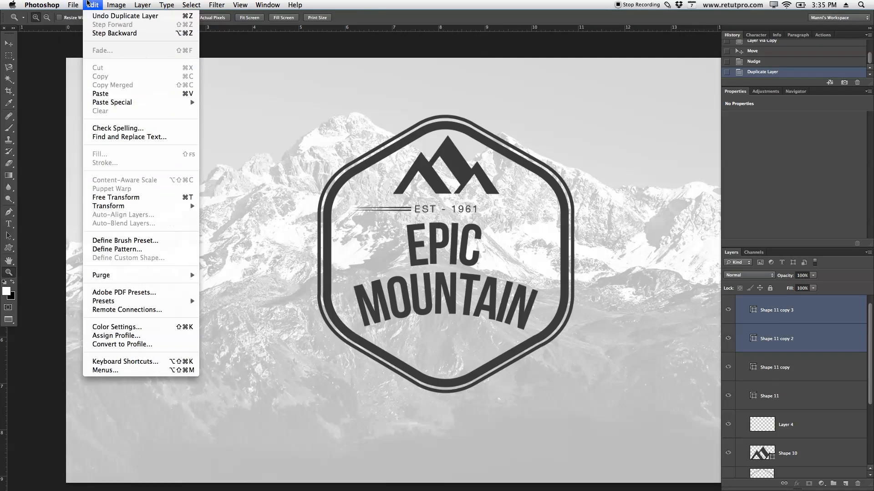
pyautogui.moveTo(120, 207)
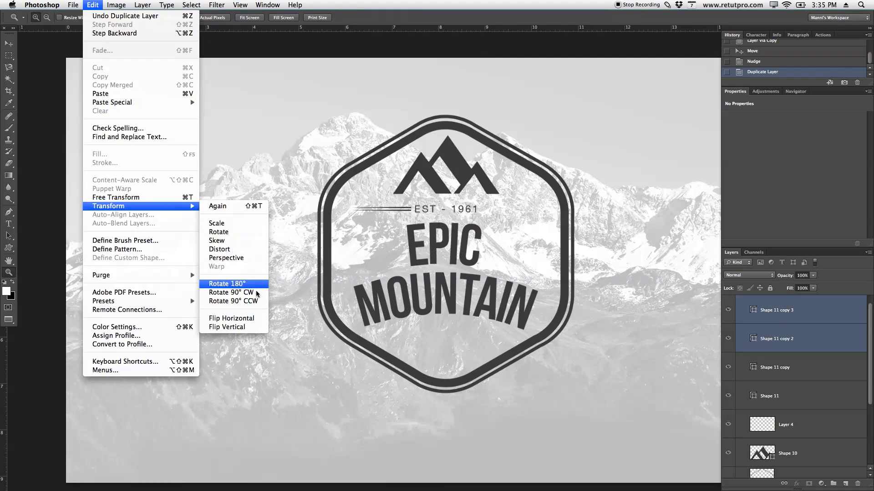
pyautogui.click(255, 318)
pyautogui.press('v')
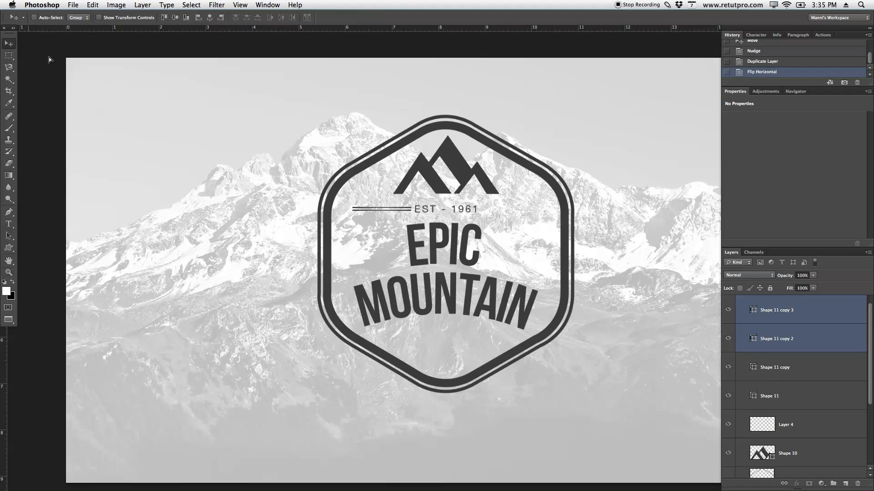
pyautogui.moveTo(409, 223); pyautogui.dragTo(537, 222)
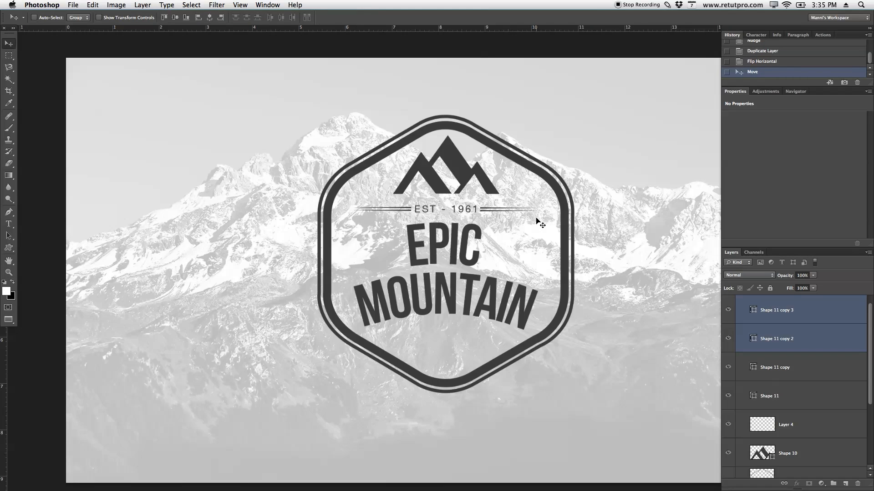
# - Group the four tapered line layers, Shape 11 and its three copies, and name the group Arrow
pyautogui.press('z')
pyautogui.keyDown('alt'); pyautogui.click(507, 273); pyautogui.keyUp('alt')
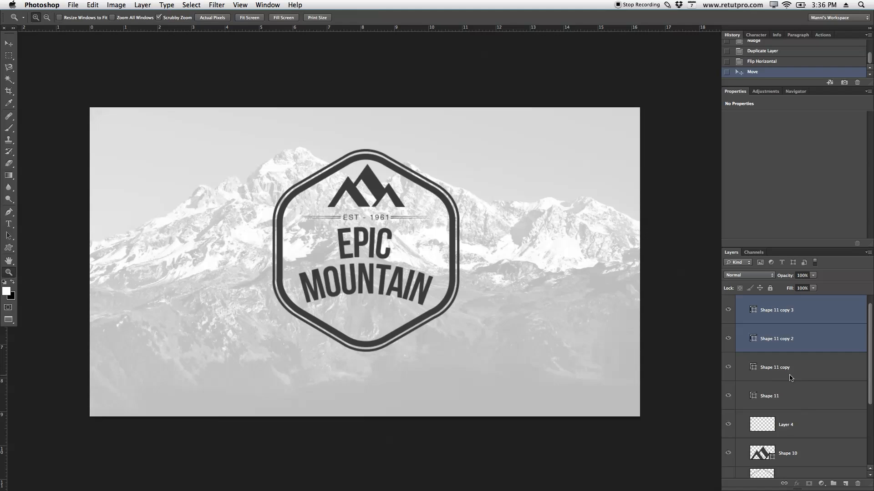
pyautogui.moveTo(871, 336); pyautogui.dragTo(871, 324)
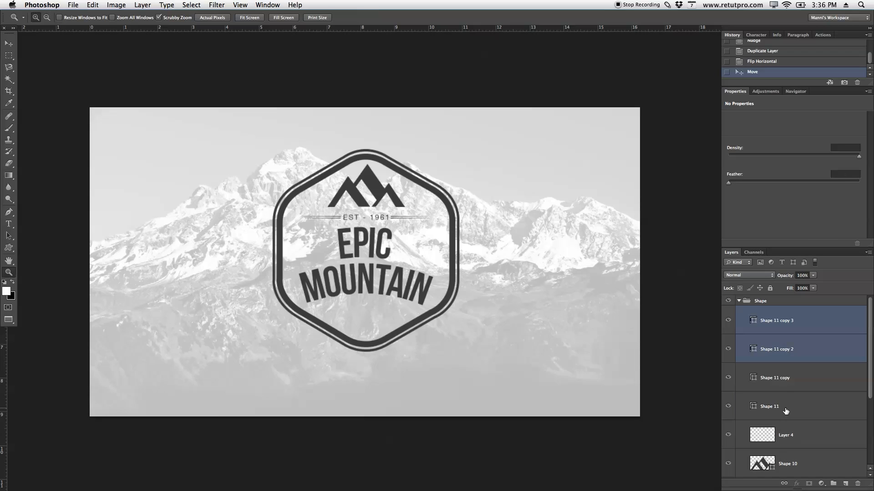
pyautogui.click(785, 412)
pyautogui.keyDown('shift'); pyautogui.click(795, 377); pyautogui.keyUp('shift')
pyautogui.keyDown('shift'); pyautogui.click(796, 346); pyautogui.keyUp('shift')
pyautogui.keyDown('shift'); pyautogui.click(796, 334); pyautogui.keyUp('shift')
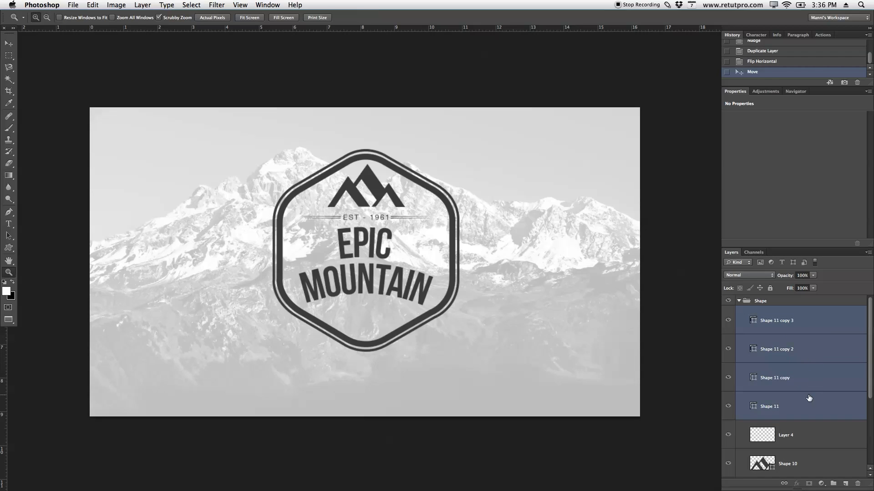
pyautogui.press('super+g')
pyautogui.doubleClick(779, 309)
pyautogui.write('Arrow')
pyautogui.press('Return')
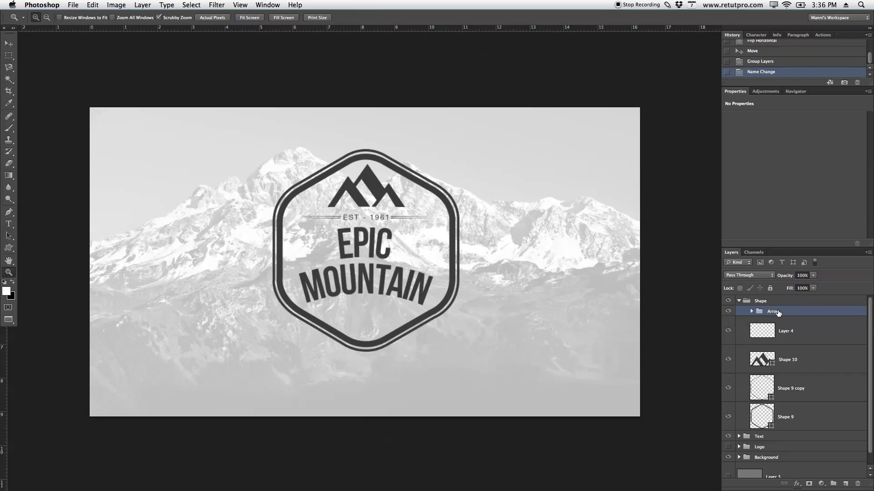
# - Group Layer 4, Shape 10, Shape 9 copy and Shape 9 under the name Shapes, and collapse the parent Shape group
pyautogui.click(765, 343)
pyautogui.keyDown('shift'); pyautogui.click(795, 405); pyautogui.keyUp('shift')
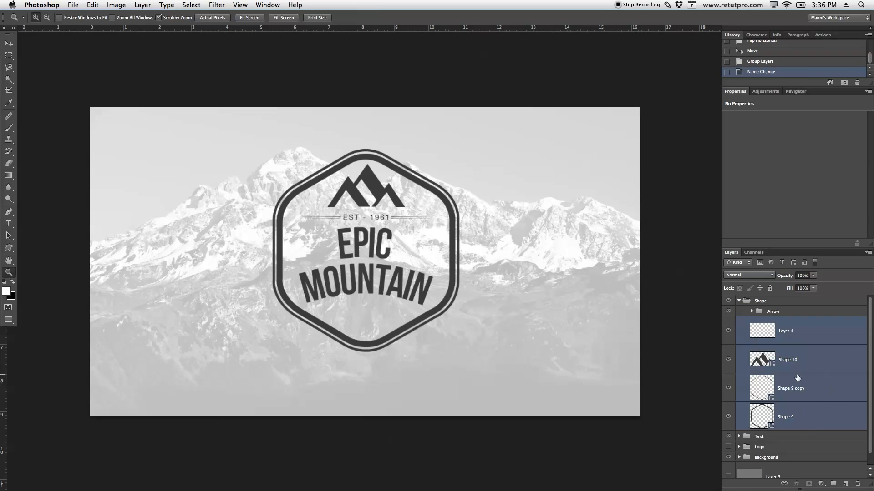
pyautogui.press('super+g')
pyautogui.doubleClick(776, 322)
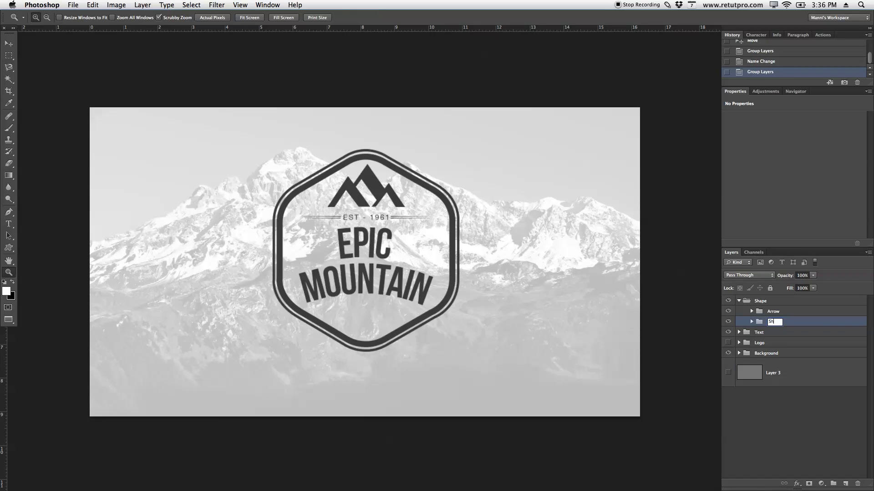
pyautogui.write('Shapes')
pyautogui.press('Return')
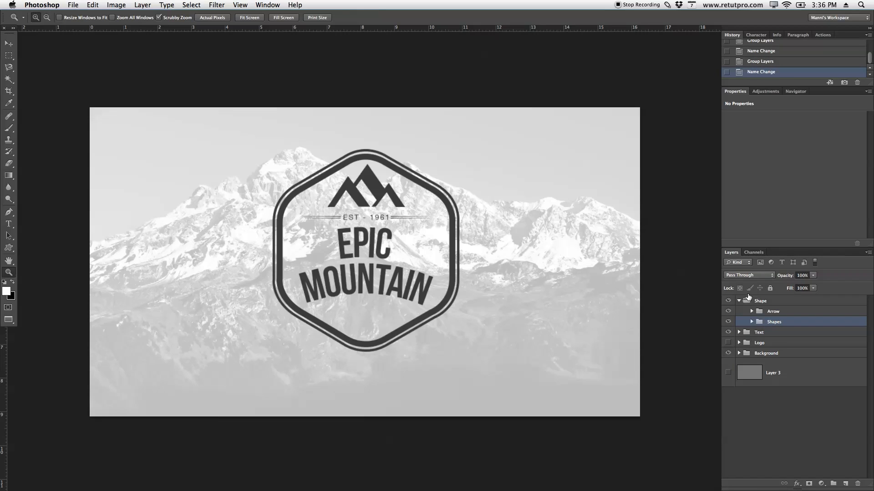
pyautogui.click(739, 301)
# - Add a new layer above the Shape group and draw the thin vertical line custom shape in the sky to the right of the badge
pyautogui.click(845, 484)
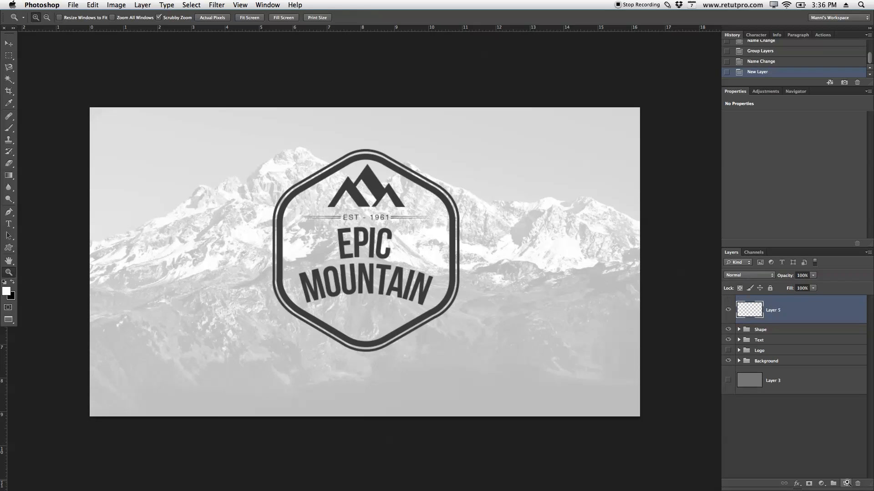
pyautogui.click(491, 182)
pyautogui.moveTo(524, 216); pyautogui.dragTo(421, 268)
pyautogui.press('u')
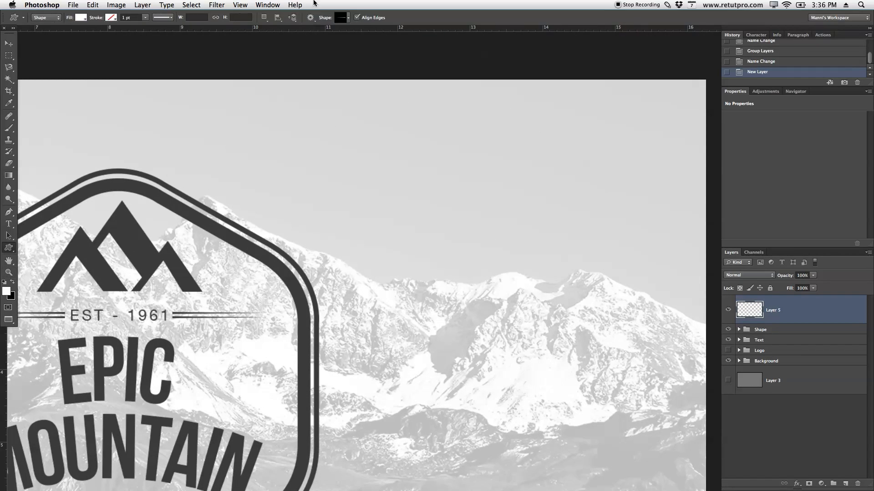
pyautogui.click(350, 18)
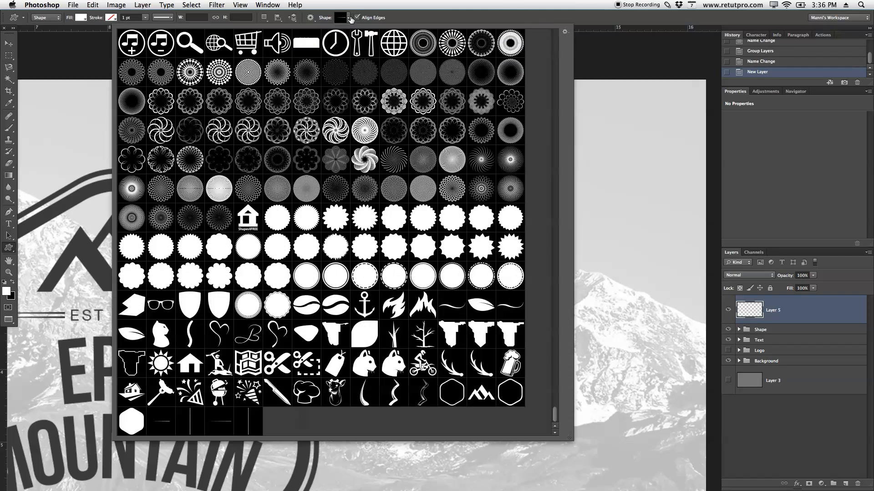
pyautogui.click(246, 425)
pyautogui.doubleClick(245, 424)
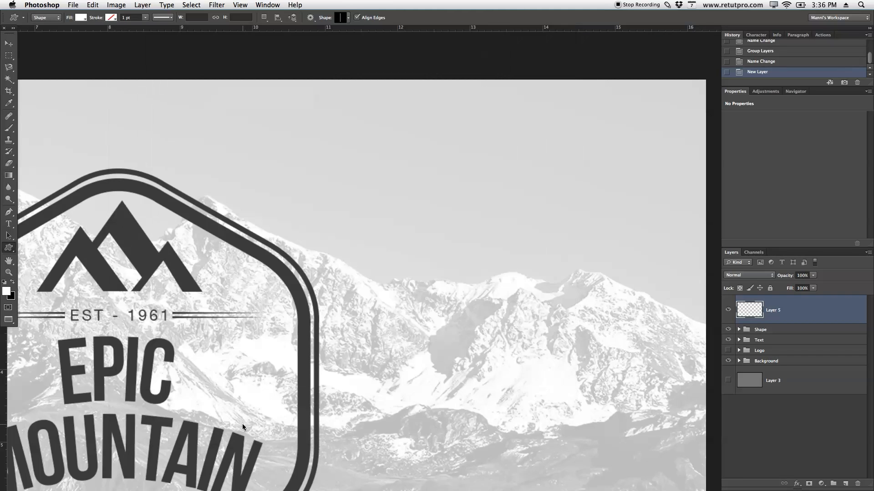
pyautogui.press('Escape')
pyautogui.moveTo(415, 103); pyautogui.dragTo(523, 272)
# - Set the vertical line's fill to dark grey #454444 sampled from the badge frame
pyautogui.press('z')
pyautogui.moveTo(334, 406); pyautogui.dragTo(425, 157)
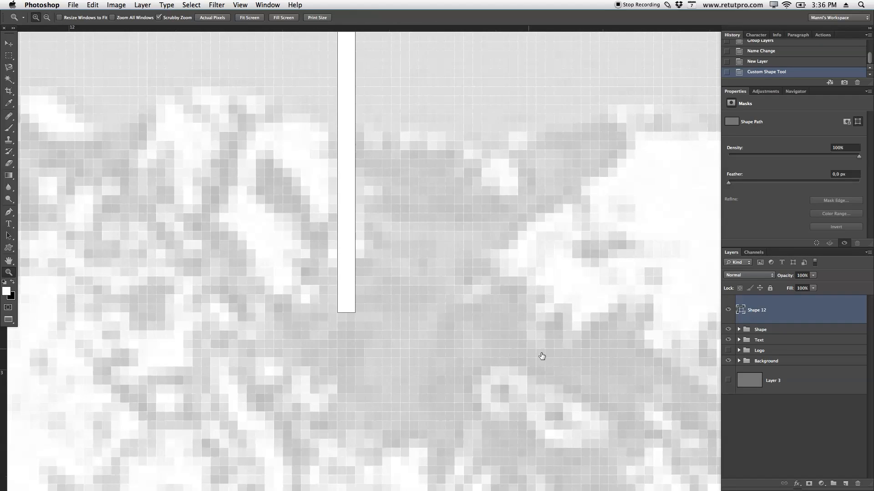
pyautogui.doubleClick(741, 310)
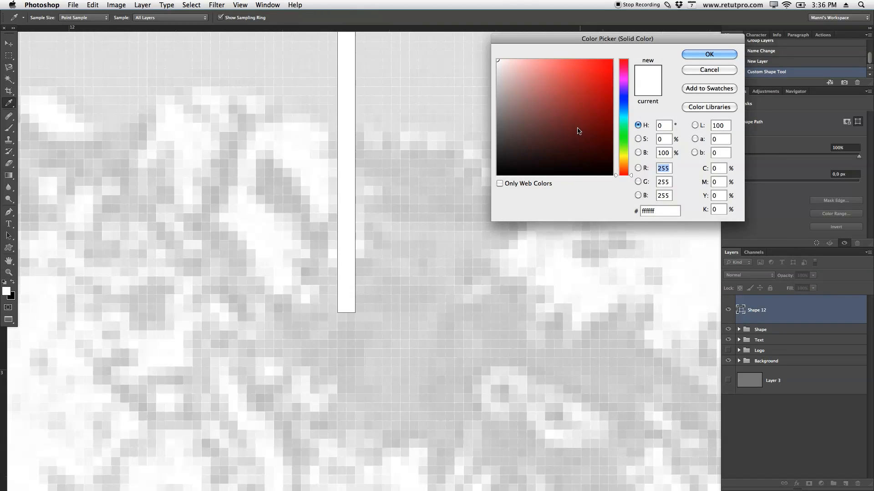
pyautogui.press('Return')
pyautogui.moveTo(437, 163); pyautogui.dragTo(387, 208)
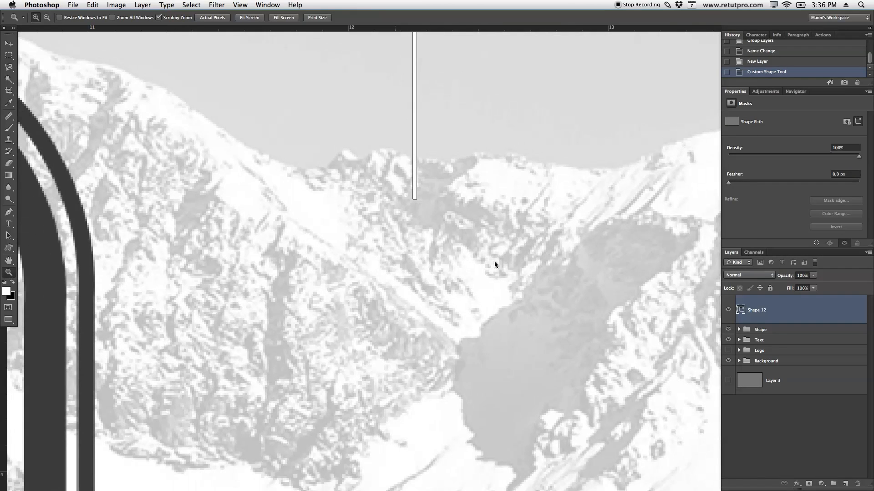
pyautogui.doubleClick(741, 310)
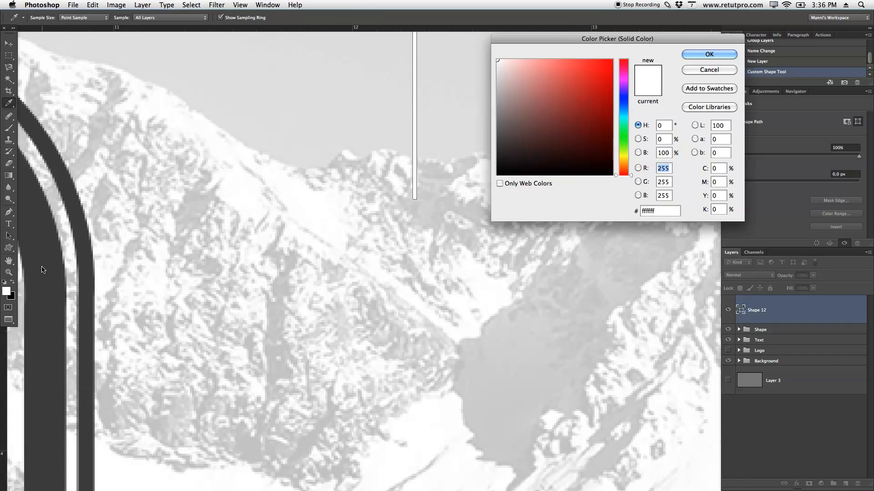
pyautogui.click(38, 271)
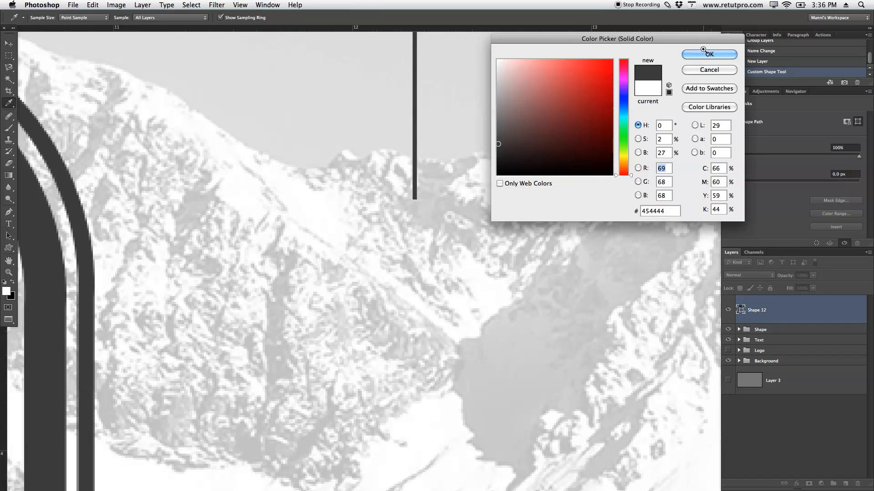
pyautogui.click(708, 53)
# - Duplicate the vertical line layer Shape 12
pyautogui.press('z')
pyautogui.moveTo(497, 137); pyautogui.dragTo(499, 325)
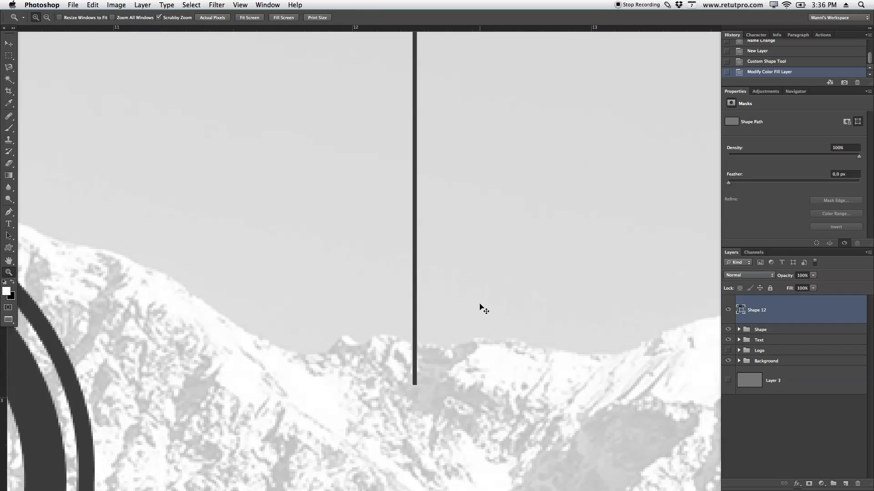
pyautogui.moveTo(481, 305); pyautogui.dragTo(472, 284)
pyautogui.moveTo(446, 333); pyautogui.dragTo(477, 244)
pyautogui.moveTo(460, 308)
pyautogui.mouseDown()
pyautogui.moveTo(493, 298)
pyautogui.moveTo(464, 337)
pyautogui.moveTo(456, 309)
pyautogui.mouseUp()
pyautogui.click(782, 332)
pyautogui.click(781, 316)
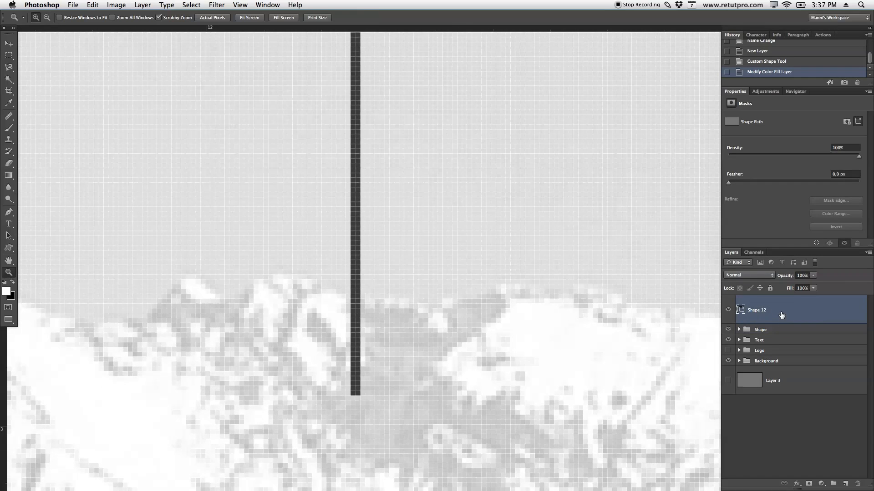
pyautogui.hotkey('ctrl', 'j')
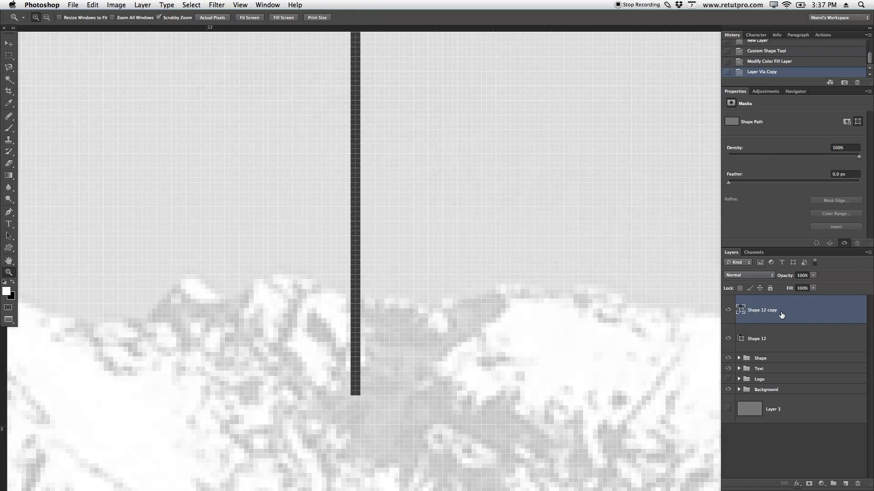
# - Nudge the copied vertical line 4 px to the right, leaving a 2 px gap between the two parallel lines
pyautogui.press('v')
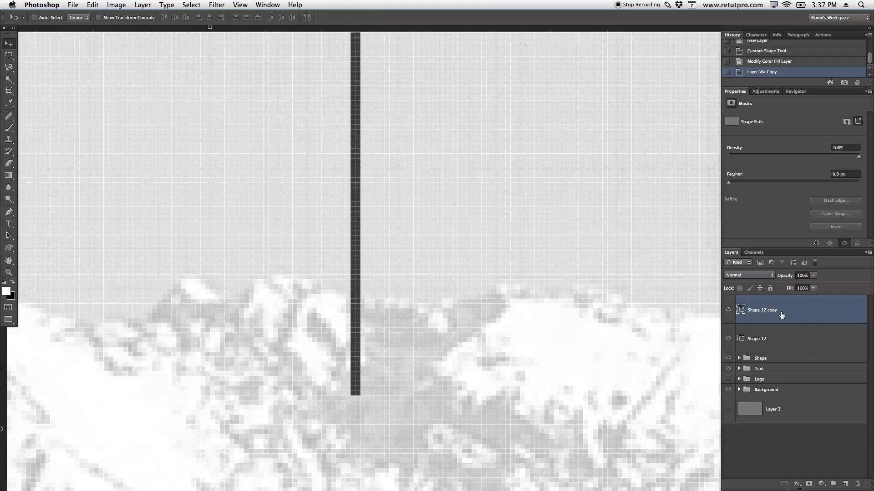
pyautogui.press('Right')
pyautogui.press('Right')
pyautogui.press('Right')
pyautogui.press('Left')
pyautogui.press('Right')
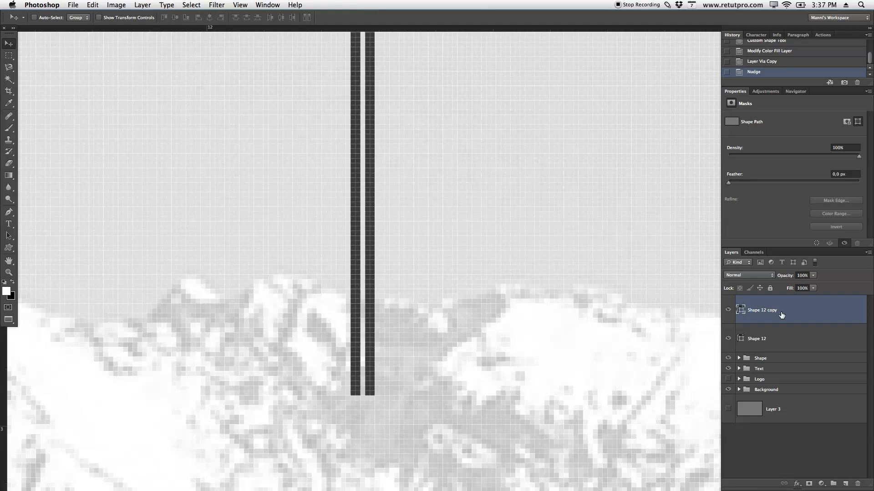
pyautogui.press('Right')
pyautogui.press('Left')
pyautogui.press('Left')
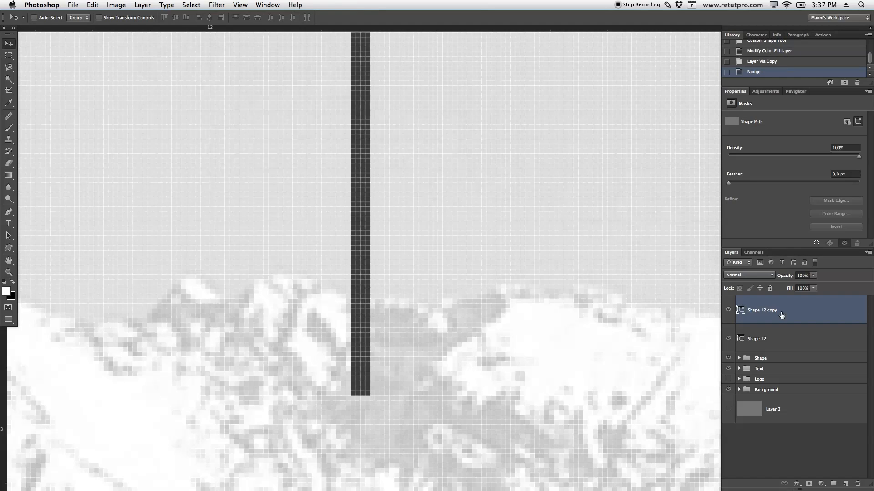
pyautogui.press('Left')
pyautogui.press('Left')
pyautogui.press('Right')
pyautogui.press('Right')
pyautogui.press('Right')
pyautogui.press('Right')
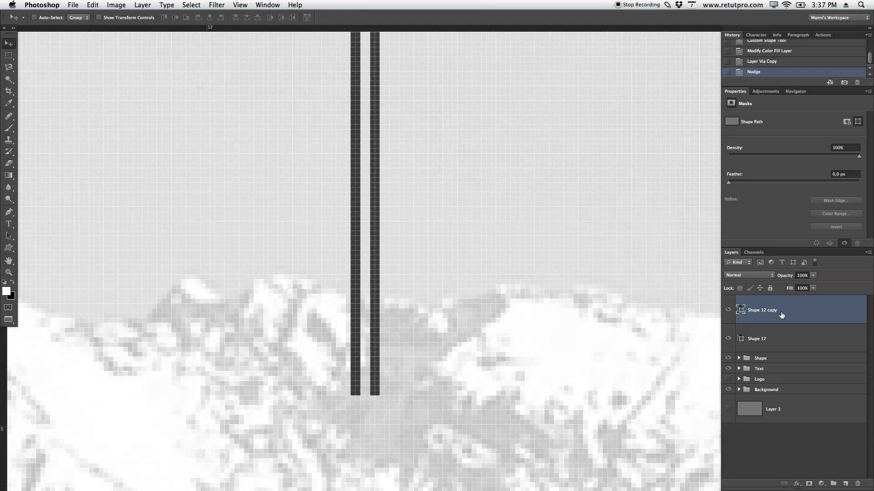
pyautogui.press('z')
pyautogui.moveTo(529, 246); pyautogui.dragTo(434, 238)
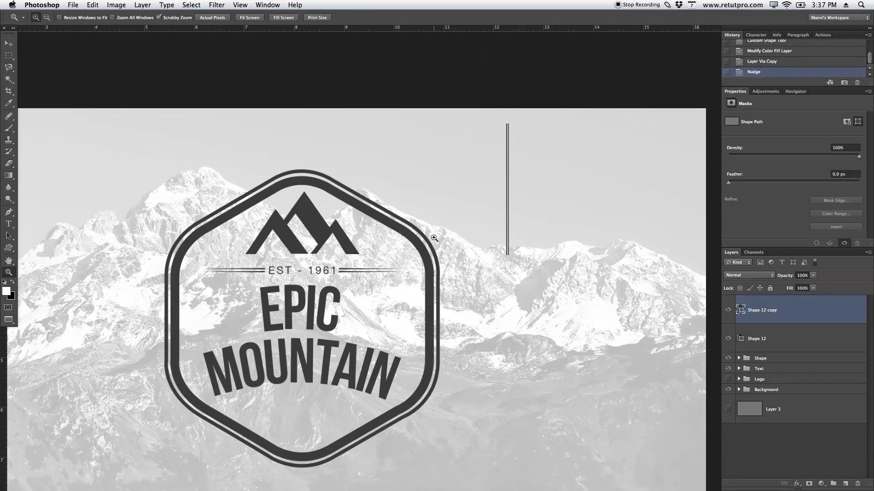
# - Fine-tune the gap between the two parallel vertical lines by nudging the copied line sideways
pyautogui.press('v')
pyautogui.press('Left')
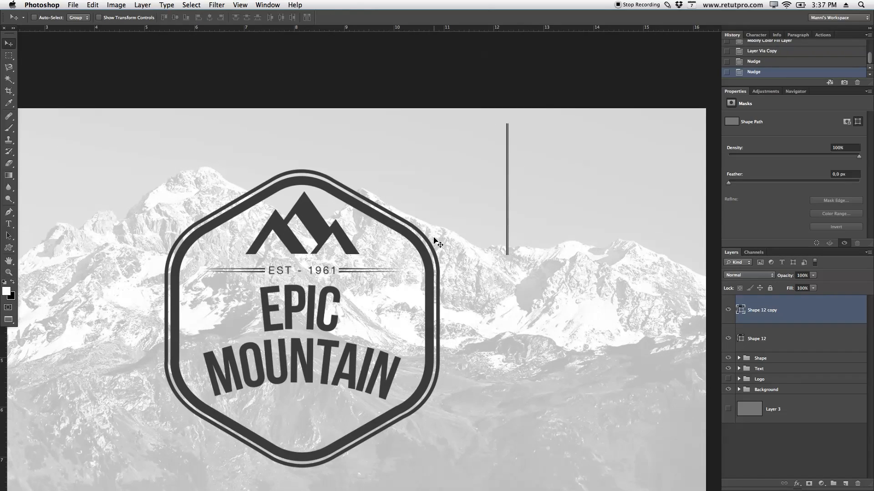
pyautogui.press('Right')
pyautogui.moveTo(532, 234); pyautogui.dragTo(515, 267)
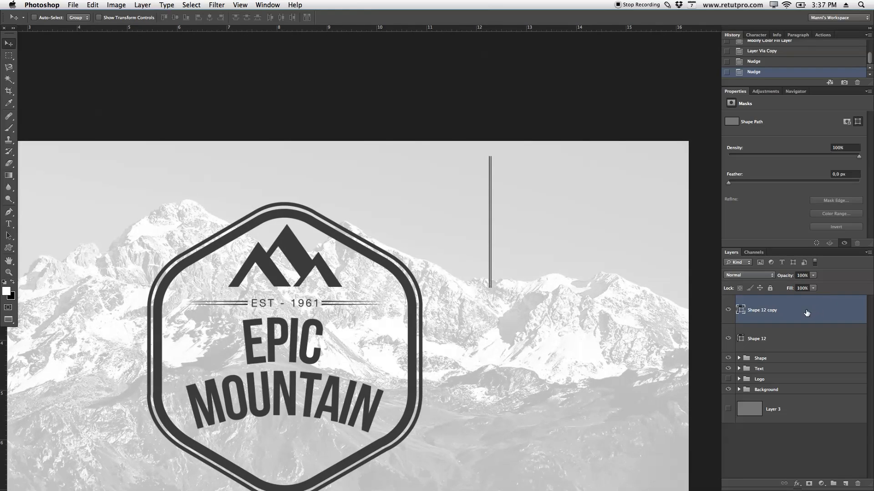
# - Duplicate the copied vertical line and nudge the new copy right to form a third evenly spaced parallel line
pyautogui.press('super+j')
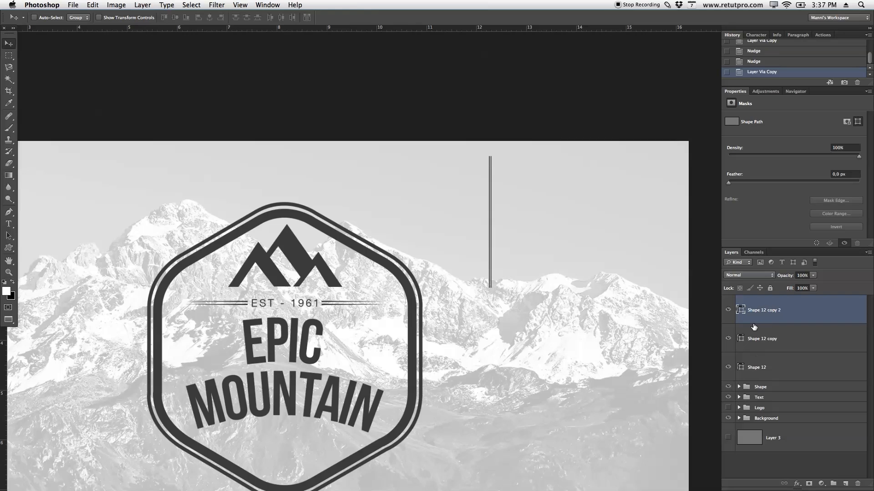
pyautogui.press('Right')
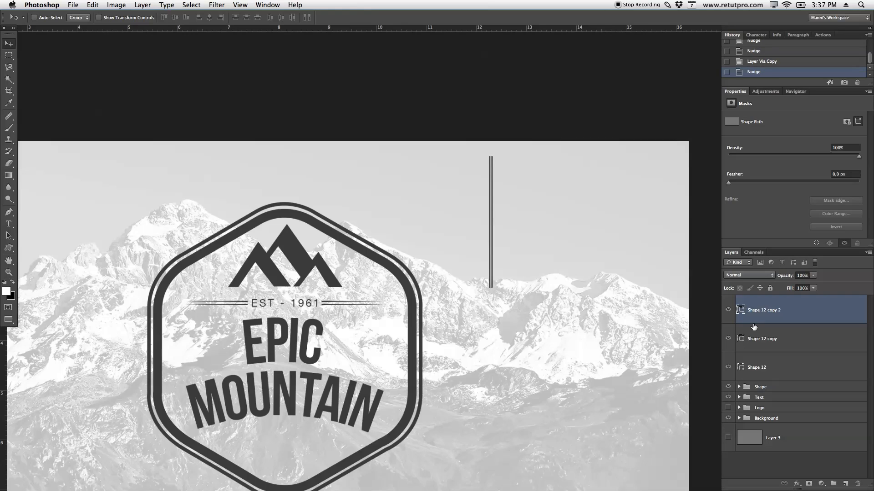
pyautogui.press('z')
pyautogui.moveTo(500, 251); pyautogui.dragTo(555, 254)
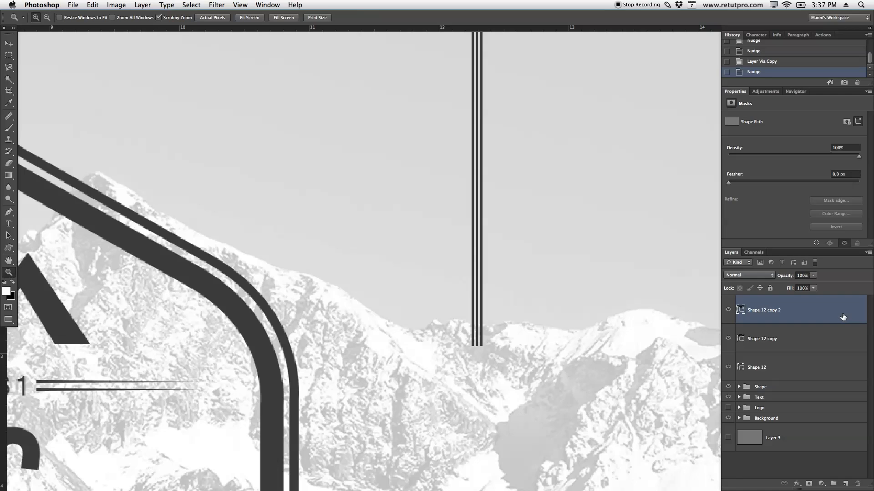
# - Duplicate the third line and nudge the copy right until it forms a fourth line with the same spacing
pyautogui.press('super+j')
pyautogui.press('v')
pyautogui.press('Right')
pyautogui.moveTo(511, 340)
pyautogui.mouseDown()
pyautogui.moveTo(531, 339)
pyautogui.moveTo(521, 341)
pyautogui.mouseUp()
pyautogui.press('alt+super+z')
pyautogui.press('alt+super+z')
pyautogui.press('z')
pyautogui.press('v')
pyautogui.press('Right')
pyautogui.press('Right')
pyautogui.press('Right')
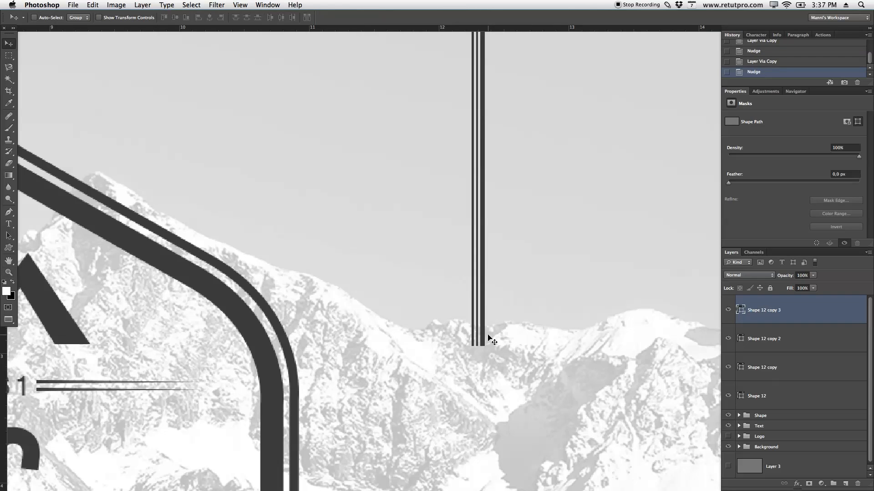
pyautogui.press('z')
pyautogui.moveTo(478, 348)
pyautogui.mouseDown()
pyautogui.moveTo(533, 353)
pyautogui.moveTo(468, 351)
pyautogui.mouseUp()
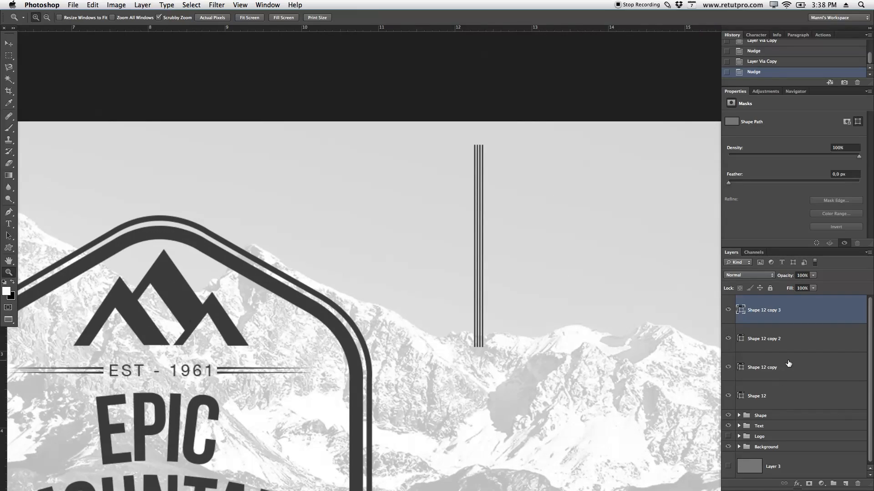
# - Merge the four vertical line shape layers, Shape 12 through Shape 12 copy 3, into one shape layer
pyautogui.click(788, 332)
pyautogui.keyDown('shift'); pyautogui.click(788, 347); pyautogui.keyUp('shift')
pyautogui.keyDown('shift'); pyautogui.click(789, 374); pyautogui.keyUp('shift')
pyautogui.keyDown('shift'); pyautogui.click(790, 394); pyautogui.keyUp('shift')
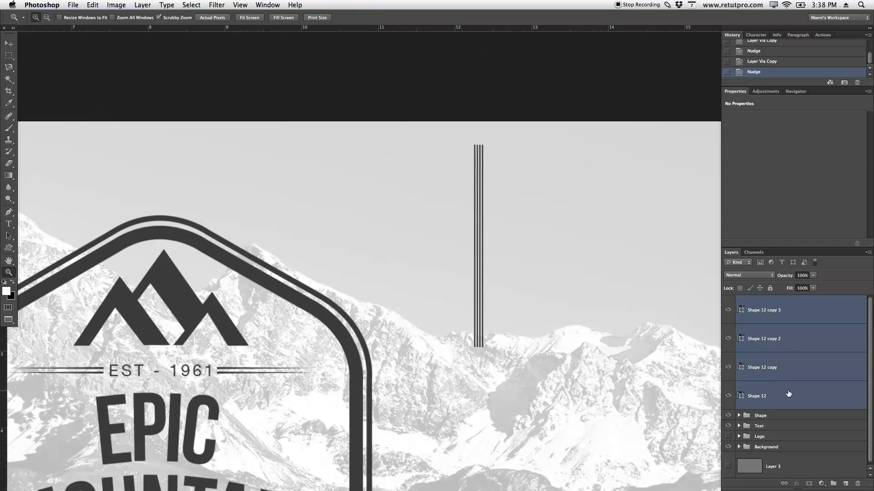
pyautogui.rightClick(784, 395)
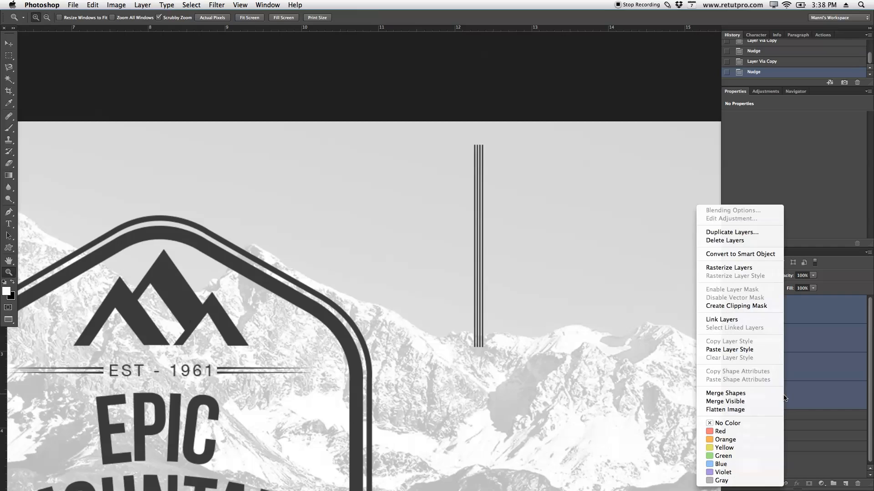
pyautogui.click(728, 394)
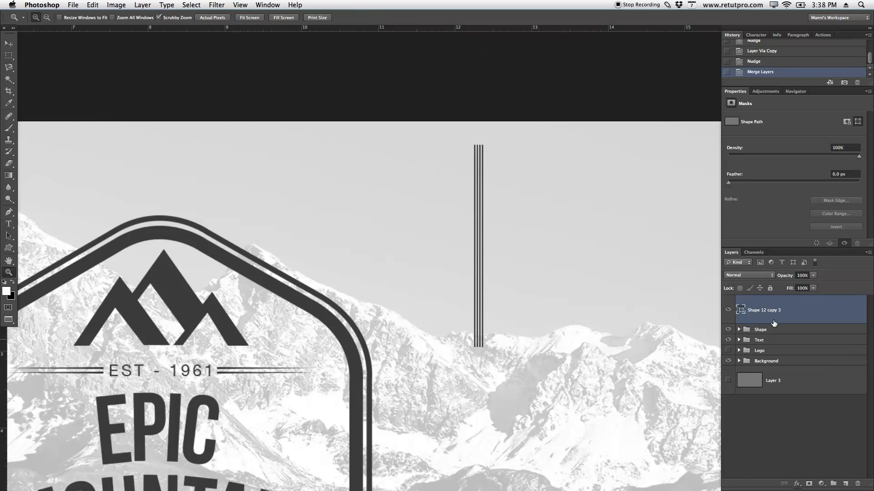
# - Duplicate the merged four-line shape and nudge the copy right until eight evenly spaced lines stand side by side
pyautogui.hotkey('ctrl', 'j')
pyautogui.press('v')
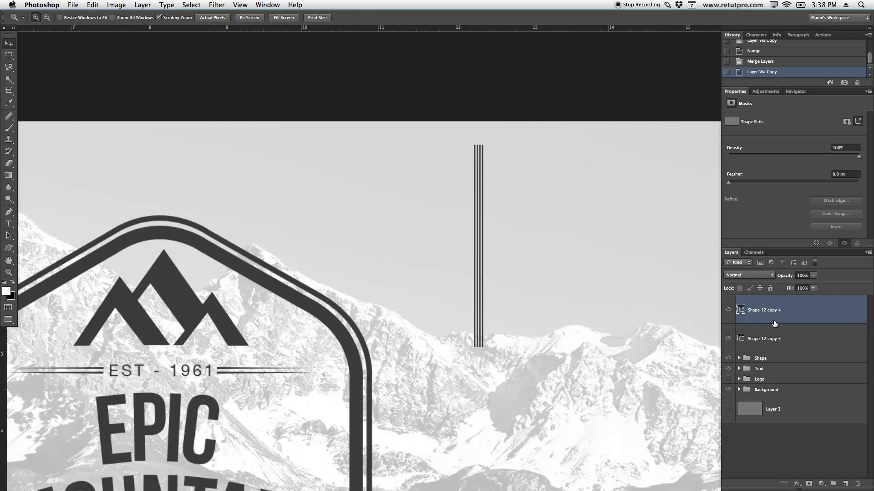
pyautogui.press('Right')
pyautogui.press('Right')
pyautogui.press('Right')
pyautogui.press('Right')
pyautogui.press('Right')
pyautogui.press('Right')
pyautogui.press('Right')
pyautogui.press('Right')
pyautogui.press('Right')
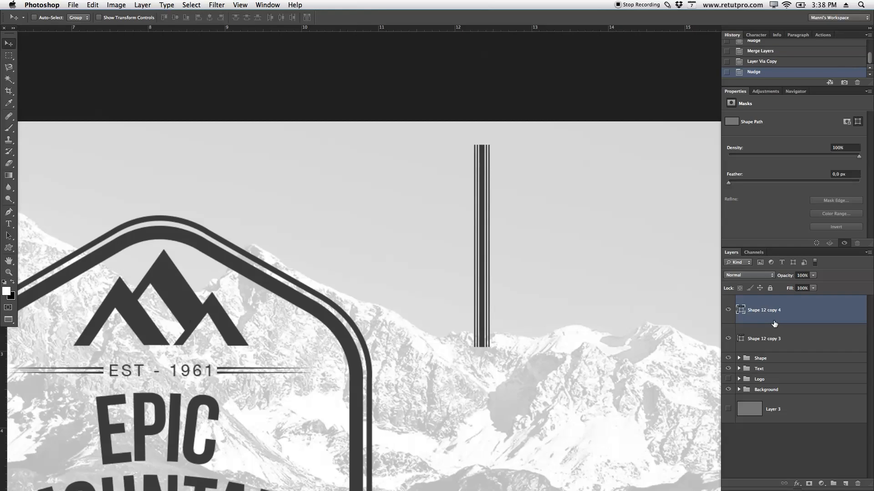
pyautogui.press('z')
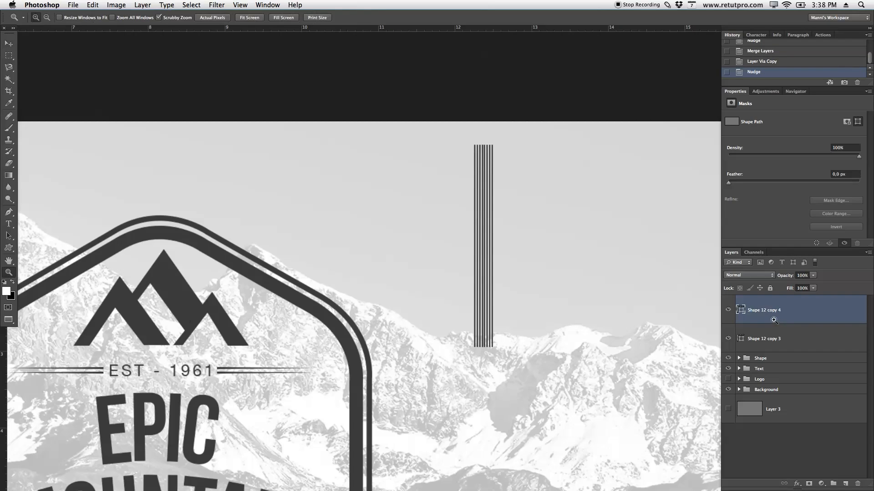
pyautogui.moveTo(482, 279); pyautogui.dragTo(555, 262)
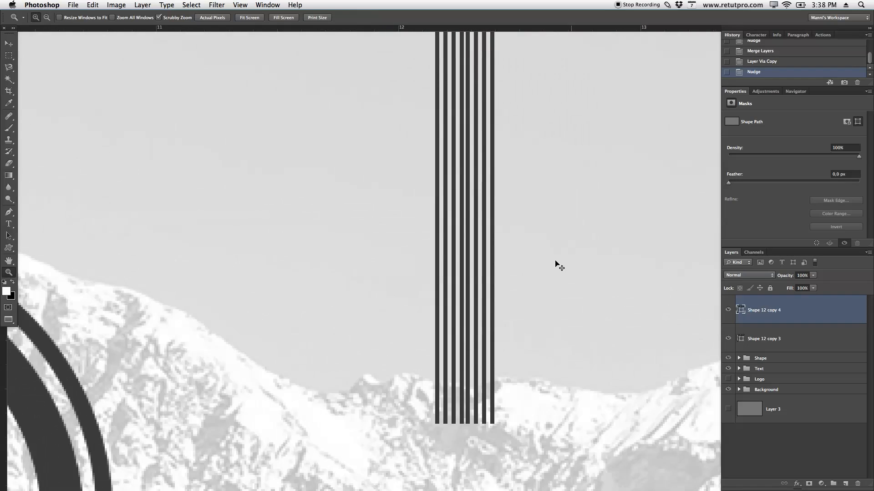
pyautogui.press('v')
pyautogui.press('Right')
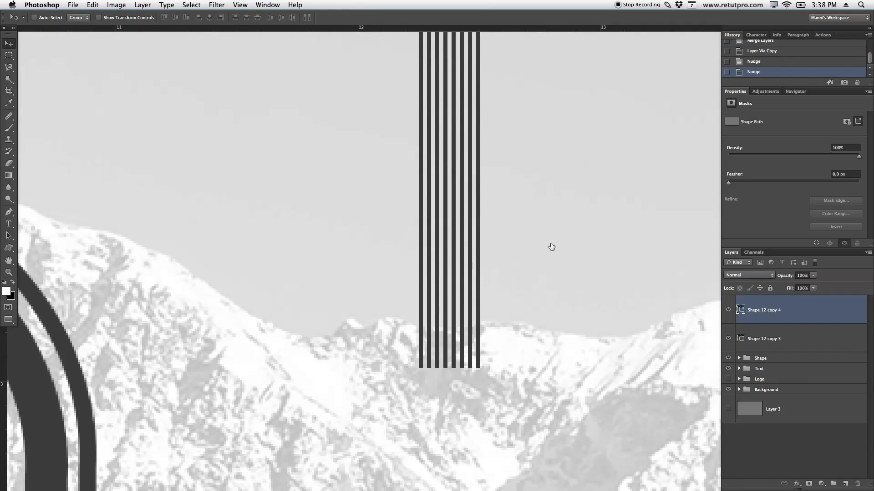
# - Merge the two four-line shape layers into one eight-line shape
pyautogui.keyDown('shift'); pyautogui.click(780, 341); pyautogui.keyUp('shift')
pyautogui.rightClick(781, 325)
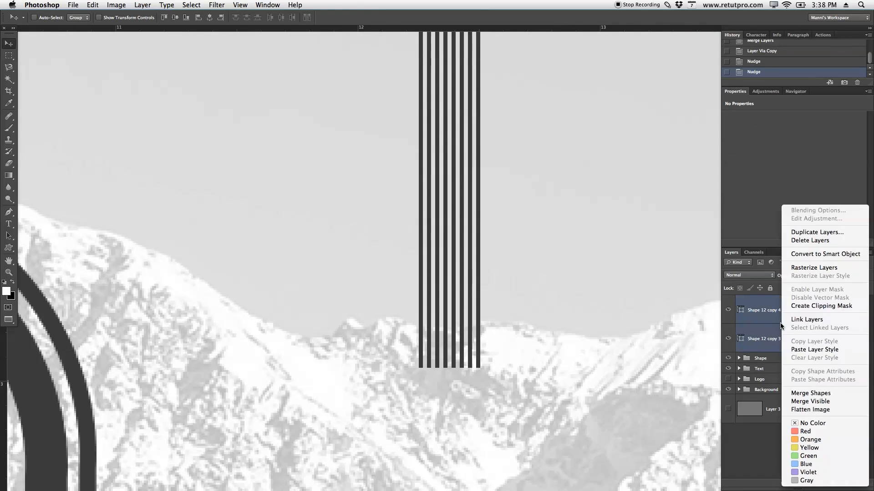
pyautogui.click(794, 394)
pyautogui.press('Right')
pyautogui.press('Right')
pyautogui.press('Right')
pyautogui.press('Right')
pyautogui.press('Right')
pyautogui.press('Right')
pyautogui.press('Right')
pyautogui.press('Right')
pyautogui.press('super+z')
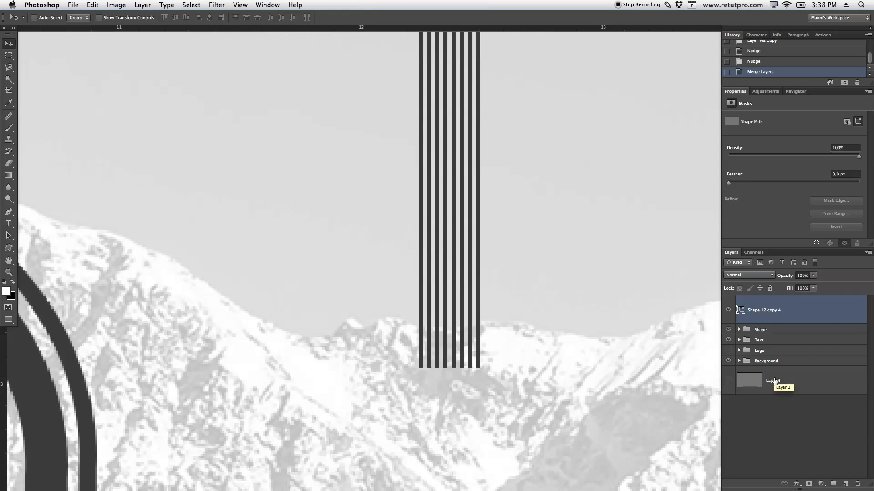
# - Duplicate the eight-line shape and nudge the copy right until both form sixteen evenly spaced lines
pyautogui.press('super+j')
pyautogui.press('Right')
pyautogui.press('Right')
pyautogui.press('Right')
pyautogui.press('Right')
pyautogui.press('Right')
pyautogui.press('Right')
pyautogui.press('Right')
pyautogui.press('Right')
pyautogui.press('Right')
pyautogui.press('Right')
pyautogui.press('Right')
pyautogui.press('Right')
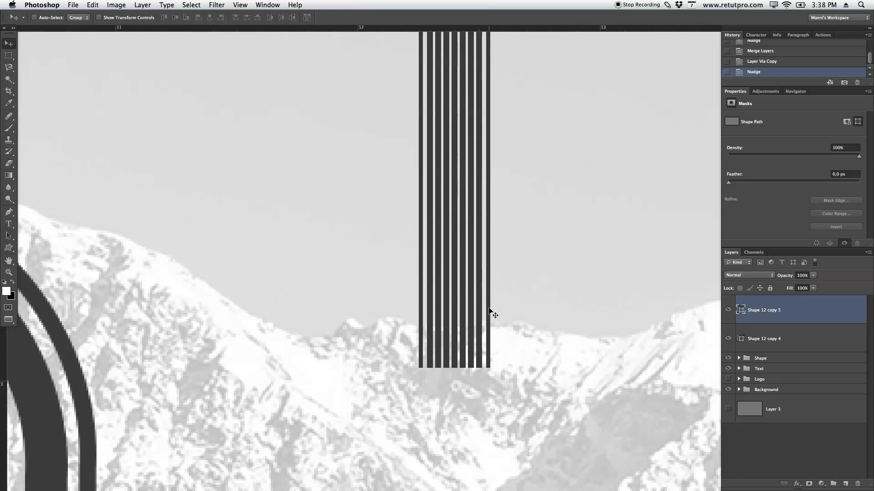
pyautogui.press('Right')
pyautogui.press('Right')
pyautogui.press('Right')
pyautogui.press('Right')
pyautogui.press('Right')
pyautogui.press('Right')
pyautogui.press('Right')
pyautogui.press('Right')
pyautogui.press('Right')
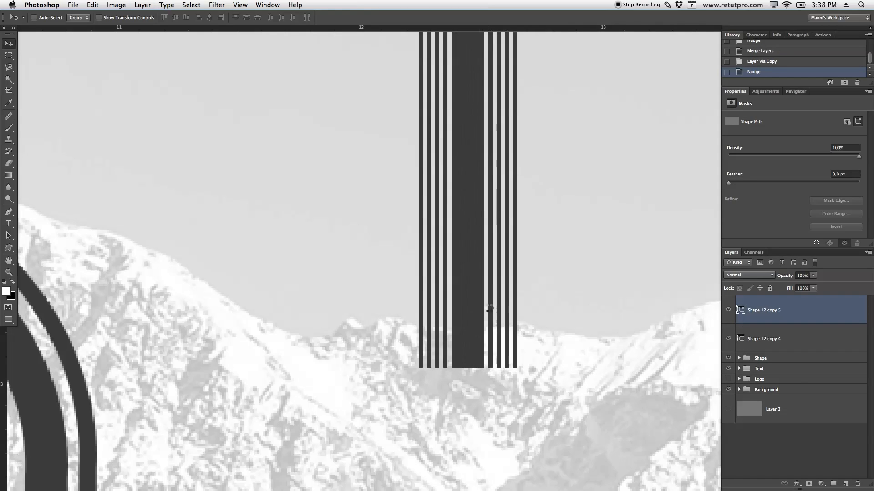
# - Merge the two eight-line shape layers, Shape 12 copy 4 and copy 5, into one shape
pyautogui.keyDown('shift'); pyautogui.click(770, 337); pyautogui.keyUp('shift')
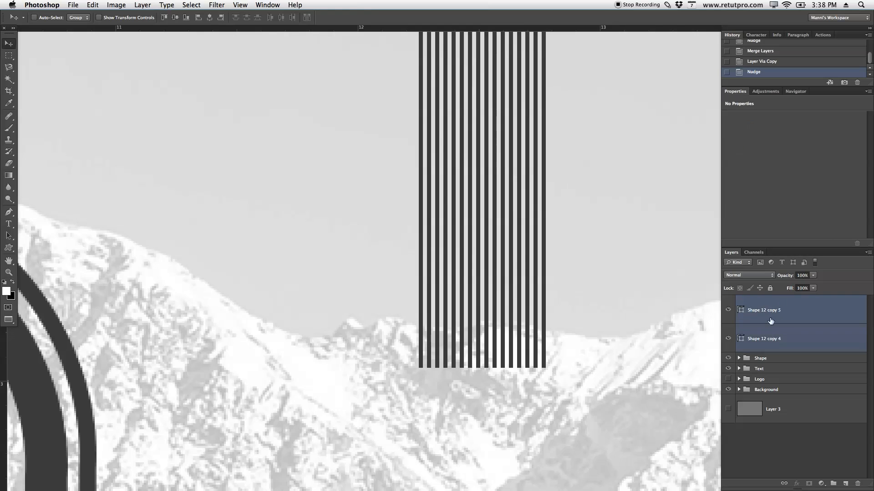
pyautogui.rightClick(779, 341)
pyautogui.click(800, 393)
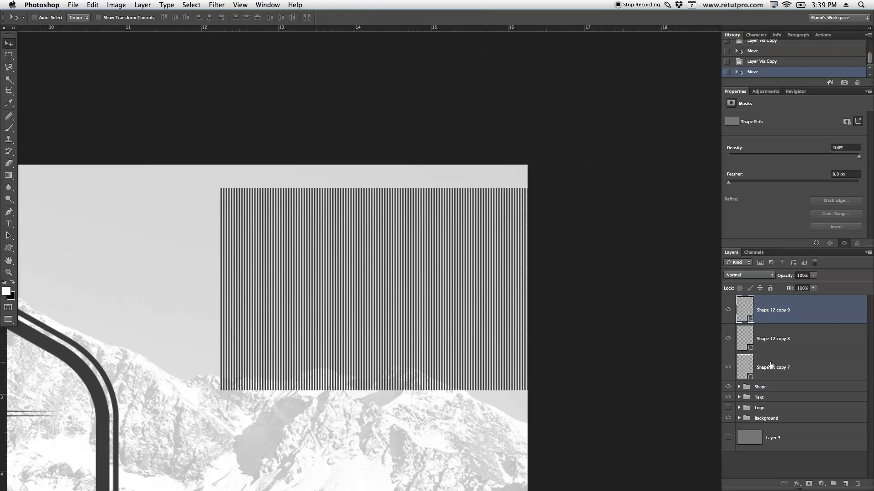
# - Merge the striped layers Shape 12 copy 7, copy 8 and copy 9 into a single shape layer
pyautogui.keyDown('shift'); pyautogui.click(782, 341); pyautogui.keyUp('shift')
pyautogui.keyDown('shift'); pyautogui.click(782, 362); pyautogui.keyUp('shift')
pyautogui.rightClick(783, 343)
pyautogui.click(772, 393)
pyautogui.press('z')
pyautogui.moveTo(353, 352); pyautogui.dragTo(298, 352)
pyautogui.moveTo(313, 422); pyautogui.dragTo(583, 245)
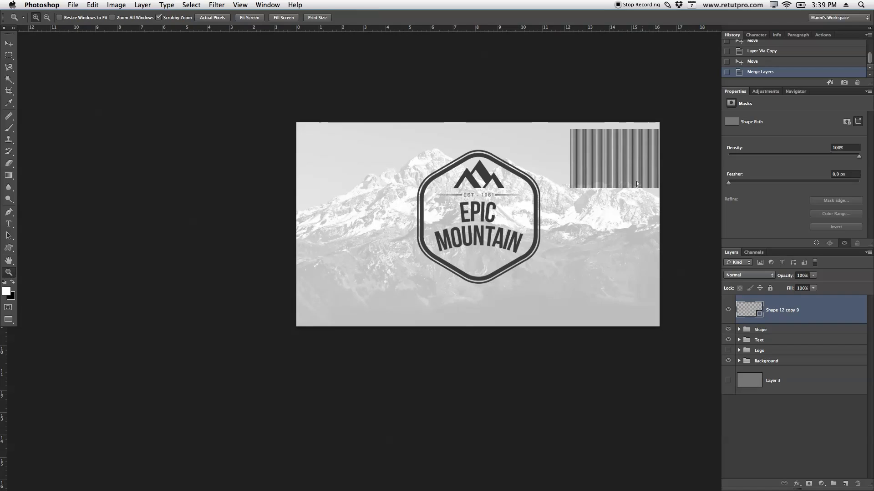
# - Move the striped block over the lower part of the badge so it spans the area below MOUNTAIN
pyautogui.press('v')
pyautogui.moveTo(599, 207); pyautogui.dragTo(538, 301)
pyautogui.press('z')
pyautogui.click(497, 267)
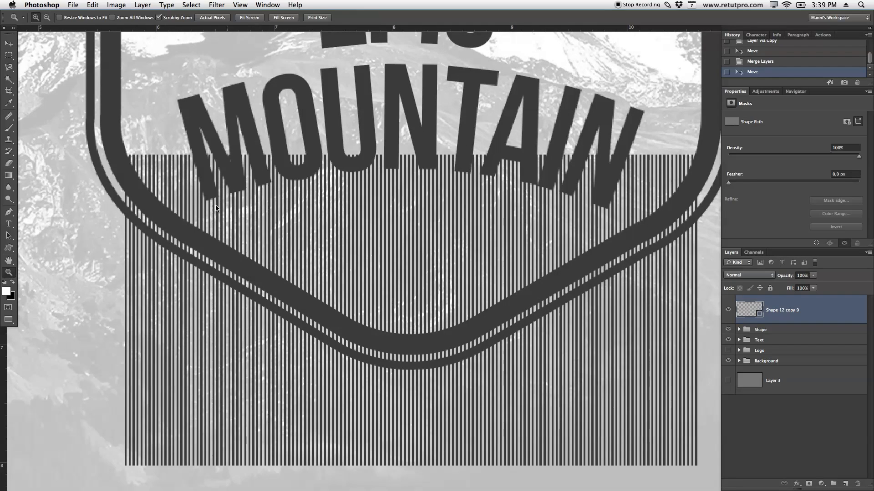
# - Place three horizontal guides: just under the arched MOUNTAIN text's centre, at the frame's inner side corners, and at its inner bottom
pyautogui.moveTo(435, 28); pyautogui.dragTo(460, 214)
pyautogui.moveTo(399, 28); pyautogui.dragTo(428, 186)
pyautogui.press('v')
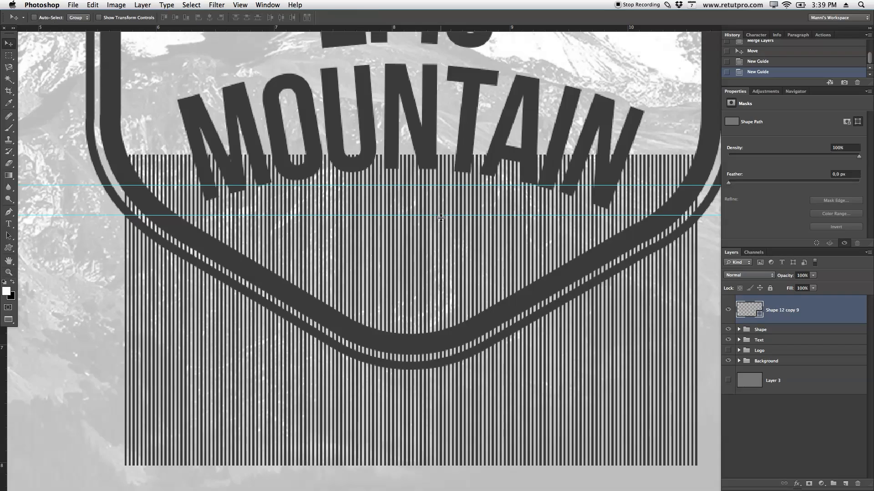
pyautogui.moveTo(440, 217); pyautogui.dragTo(441, 220)
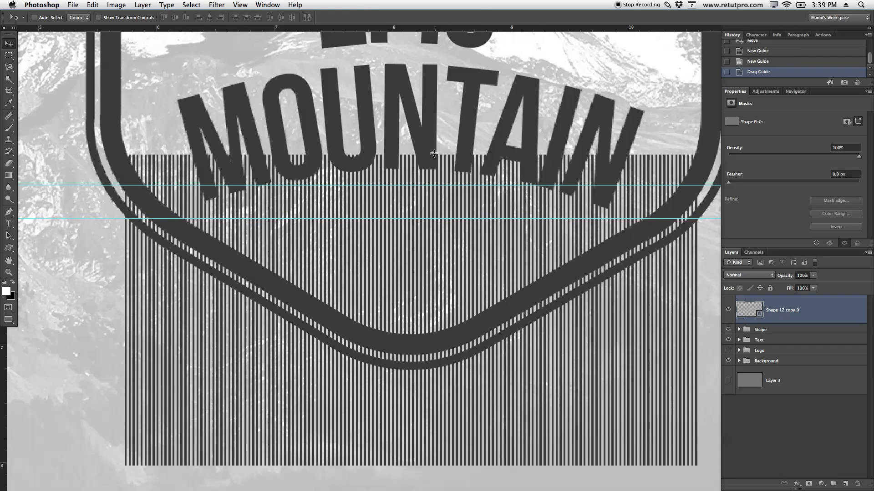
pyautogui.moveTo(416, 27); pyautogui.dragTo(417, 331)
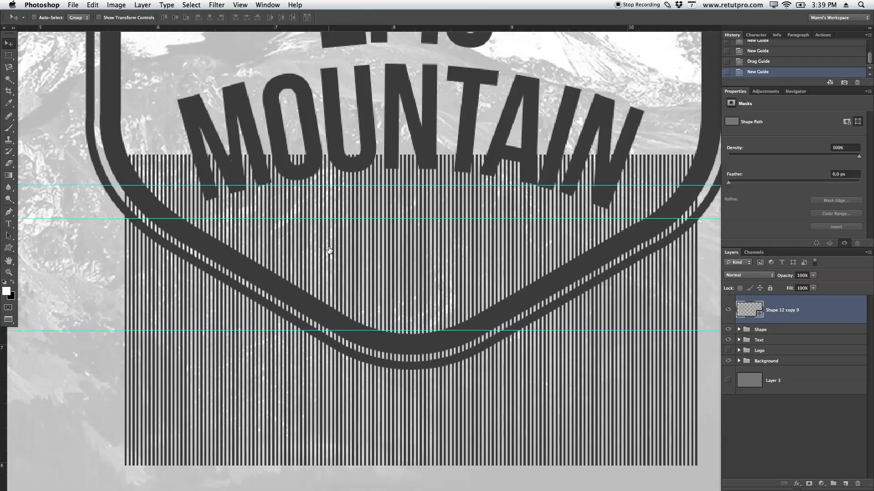
# - Place two vertical guides where the middle horizontal guide meets the frame's inner edge on either side
pyautogui.press('p')
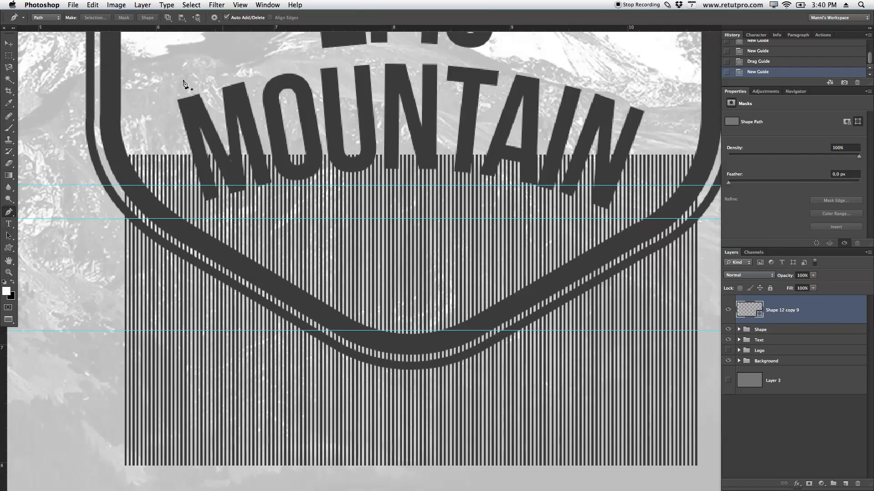
pyautogui.moveTo(6, 355); pyautogui.dragTo(190, 286)
pyautogui.moveTo(2, 364); pyautogui.dragTo(635, 220)
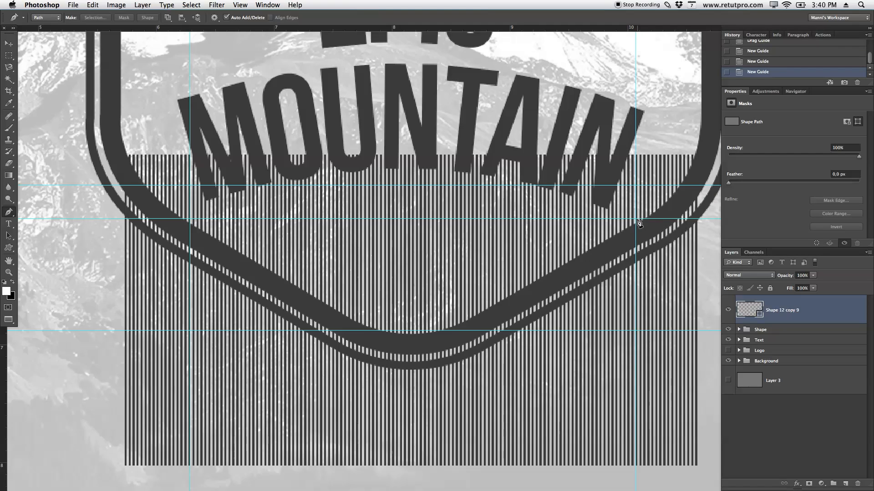
# - Draw the arched top edge of a Pen path below MOUNTAIN between the two guide intersections, and convert its end to a corner point
pyautogui.moveTo(190, 220); pyautogui.dragTo(22, 295)
pyautogui.moveTo(583, 279); pyautogui.dragTo(489, 250)
pyautogui.press('z')
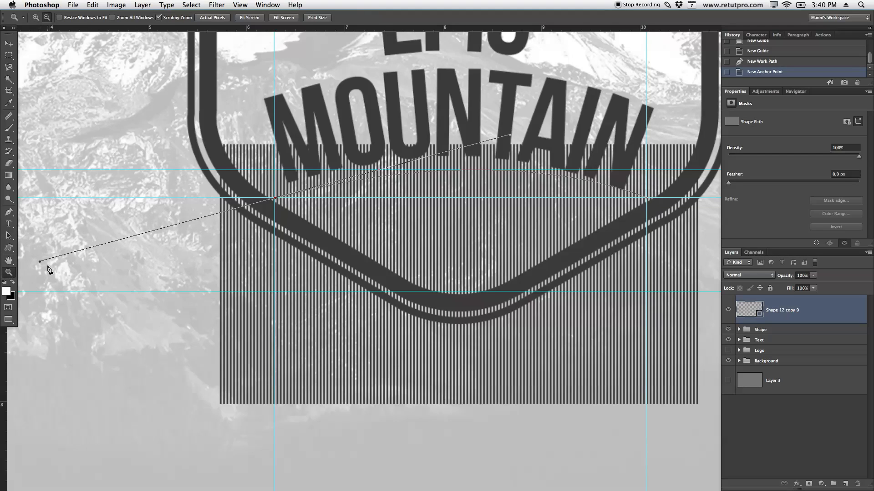
pyautogui.press('p')
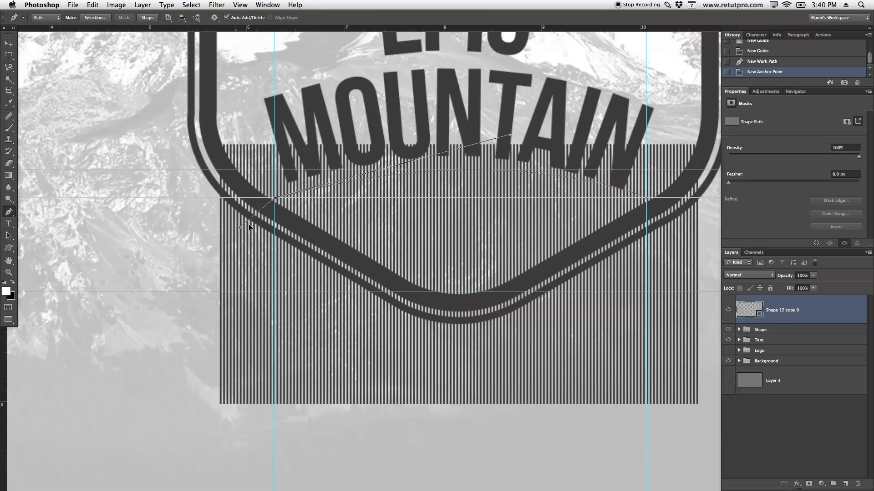
pyautogui.moveTo(299, 213); pyautogui.dragTo(302, 214)
# - Continue the path along the frame's inner lower edge with a curved bottom tip and close it at the starting guide intersection
pyautogui.click(426, 287)
pyautogui.moveTo(490, 285); pyautogui.dragTo(504, 279)
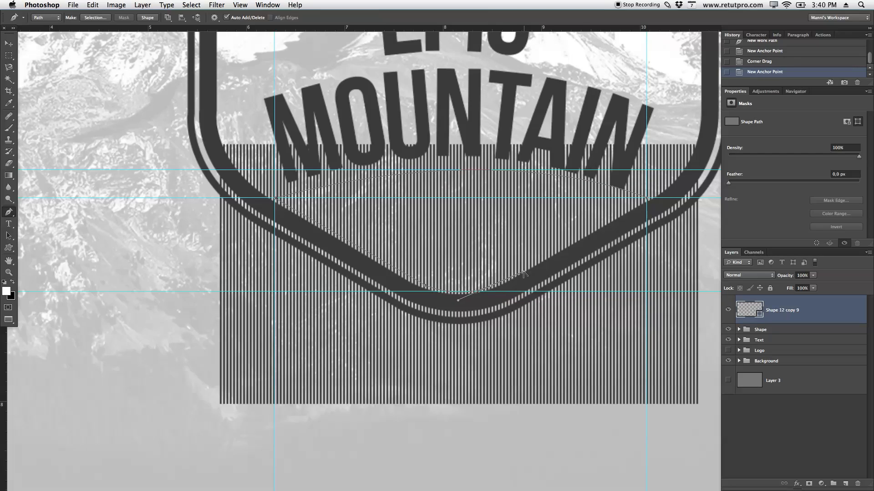
pyautogui.moveTo(524, 275); pyautogui.dragTo(523, 275)
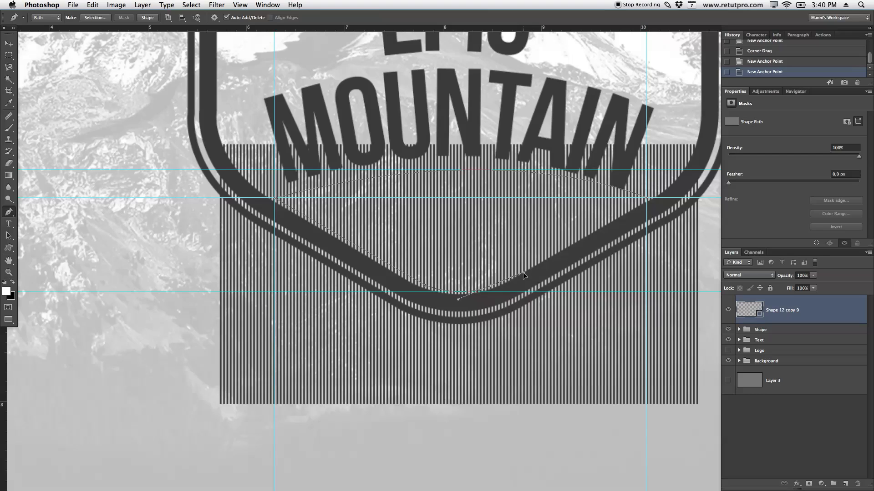
pyautogui.keyDown('alt'); pyautogui.click(501, 281); pyautogui.keyUp('alt')
pyautogui.click(648, 199)
# - Hide the striped shape layer Shape 12 copy 9 so the path can be seen against the badge
pyautogui.click(728, 311)
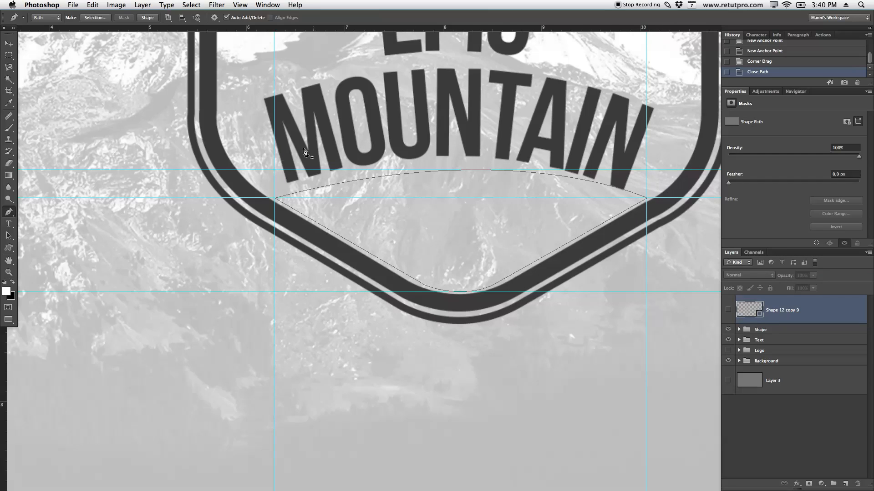
pyautogui.press('z')
pyautogui.moveTo(610, 188); pyautogui.dragTo(587, 183)
pyautogui.moveTo(605, 151); pyautogui.dragTo(534, 268)
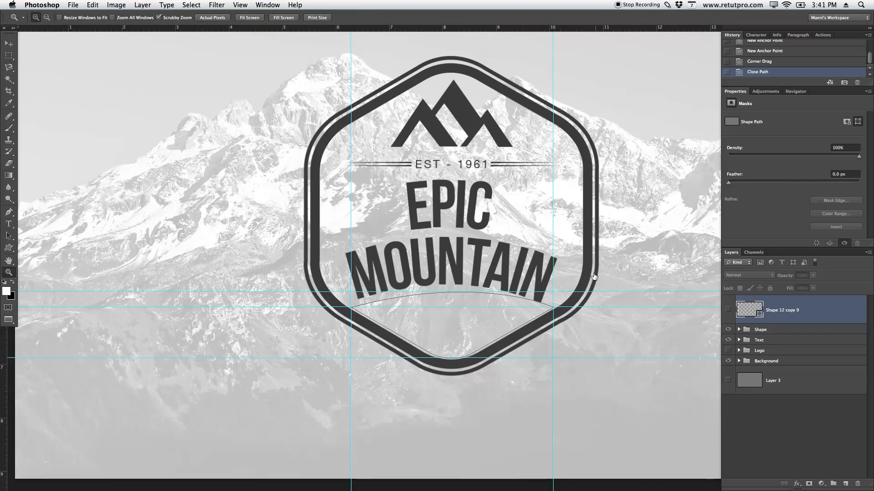
# - Expand the Text group and nudge the MOUNTAIN text layer slightly to the right
pyautogui.click(738, 340)
pyautogui.click(769, 394)
pyautogui.press('v')
pyautogui.press('Right')
pyautogui.press('Right')
pyautogui.press('Right')
pyautogui.press('Right')
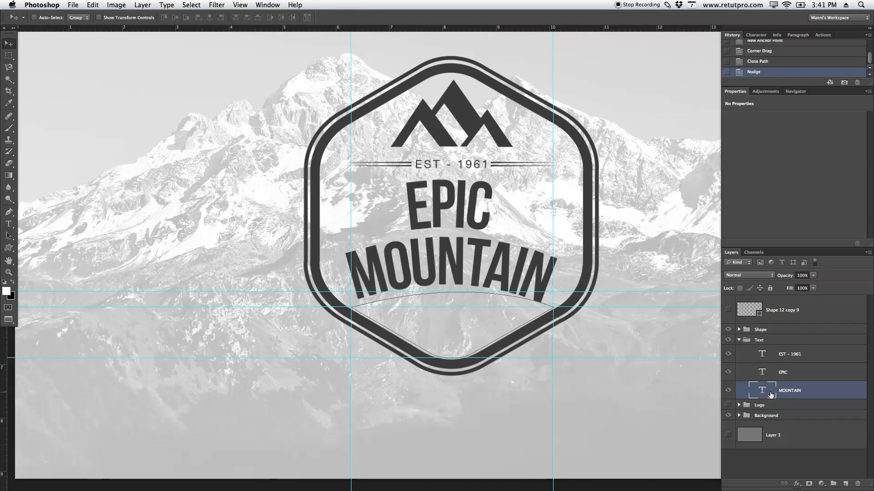
pyautogui.press('Right')
pyautogui.press('Right')
pyautogui.press('Right')
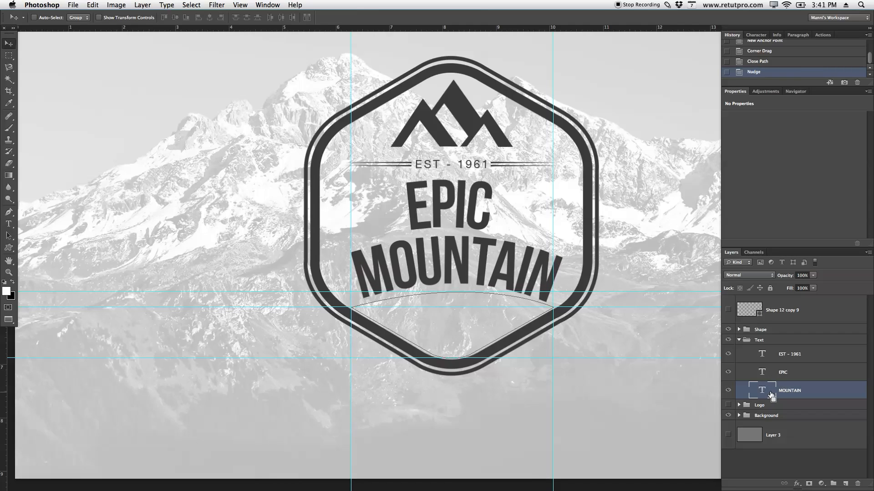
pyautogui.hotkey('ctrl', 't')
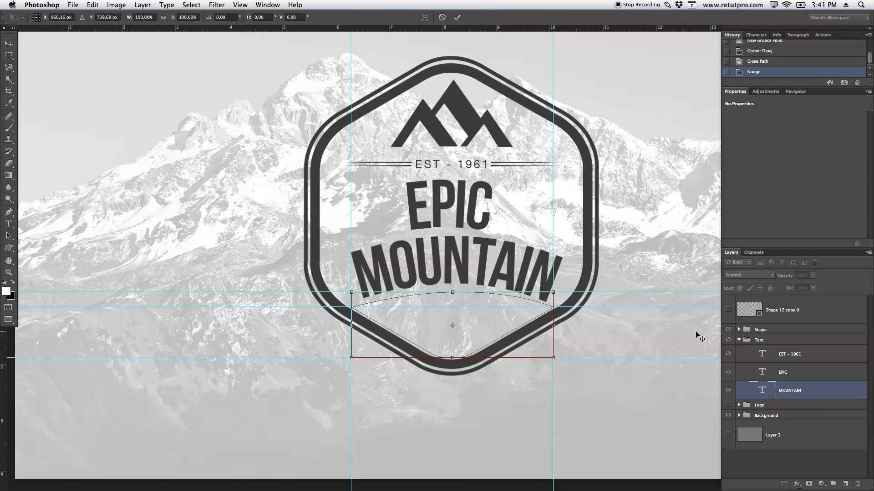
pyautogui.press('Escape')
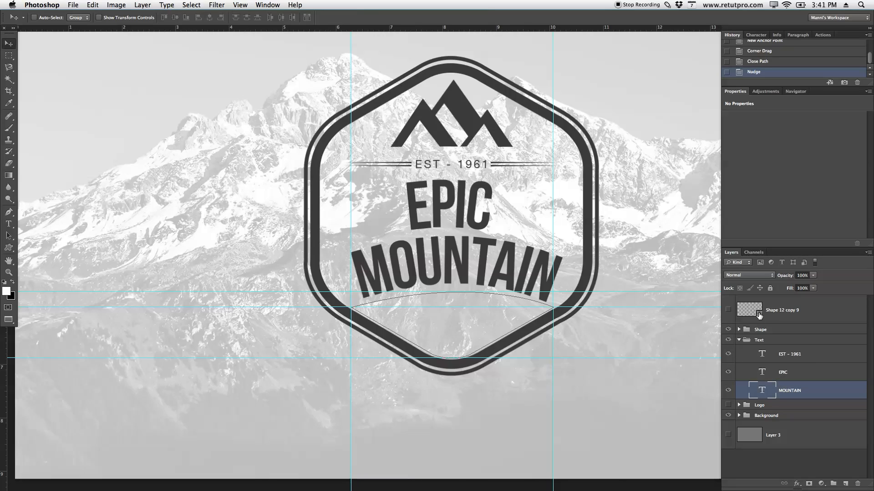
# - Show and select the striped layer Shape 12 copy 9 again, and undo the nudge of the MOUNTAIN text
pyautogui.click(736, 312)
pyautogui.click(728, 310)
pyautogui.press('super+z')
# - Turn the Pen path into a new selection with 0 pixels feather and paste the stripes inside it as a new layer
pyautogui.press('p')
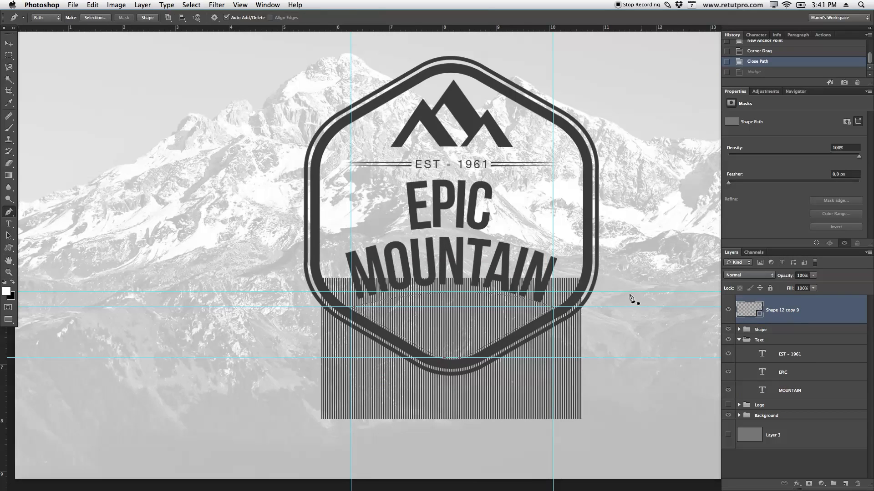
pyautogui.rightClick(510, 311)
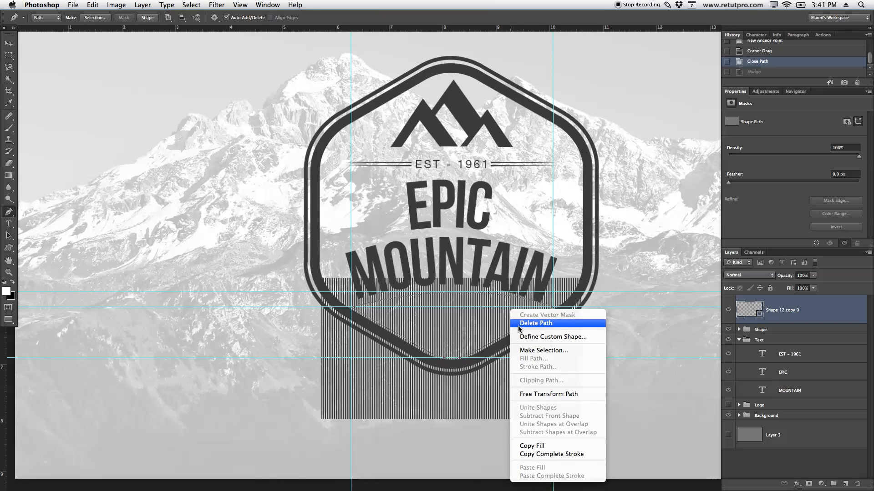
pyautogui.click(529, 352)
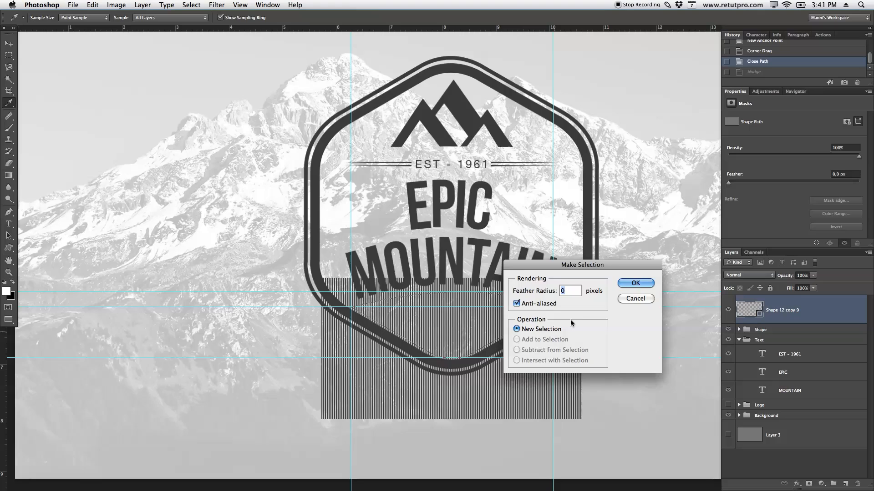
pyautogui.click(636, 284)
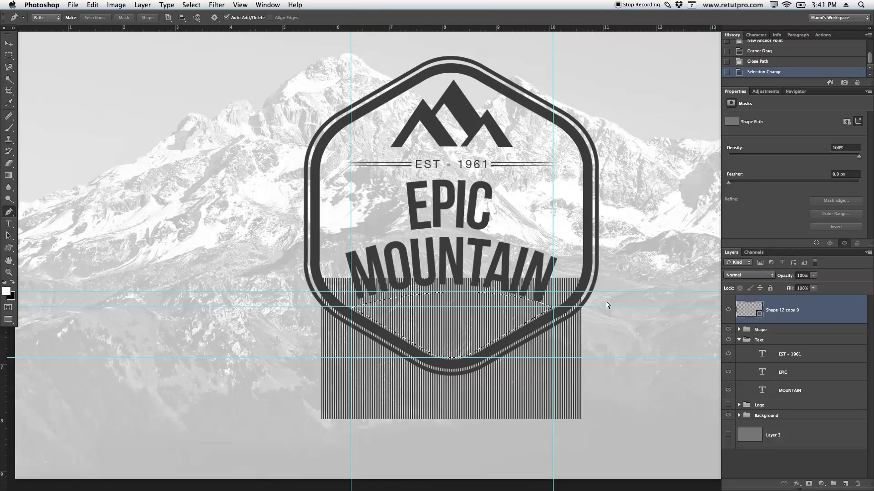
pyautogui.press('super+v')
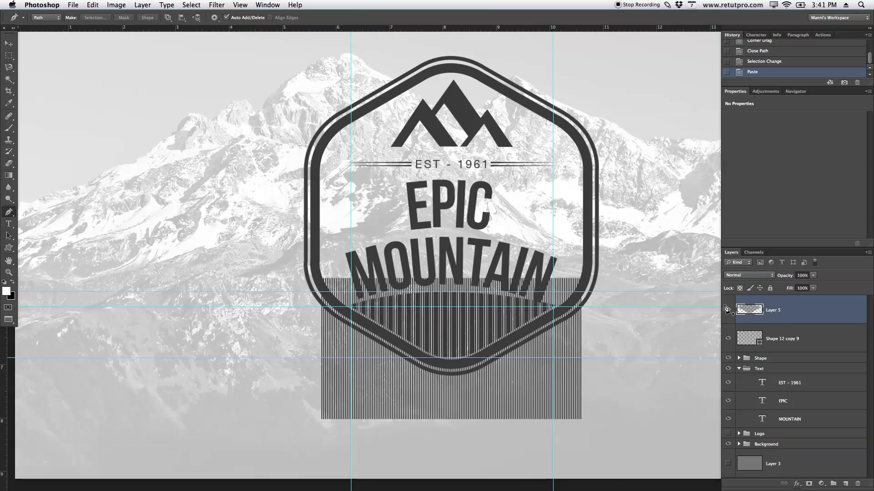
# - Delete the original striped layer Shape 12 copy 9 and clear all guides
pyautogui.click(747, 341)
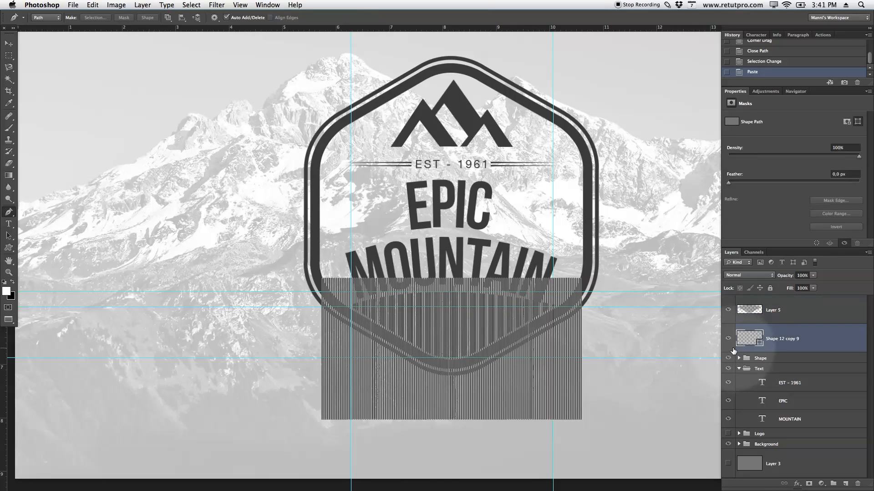
pyautogui.press('Delete')
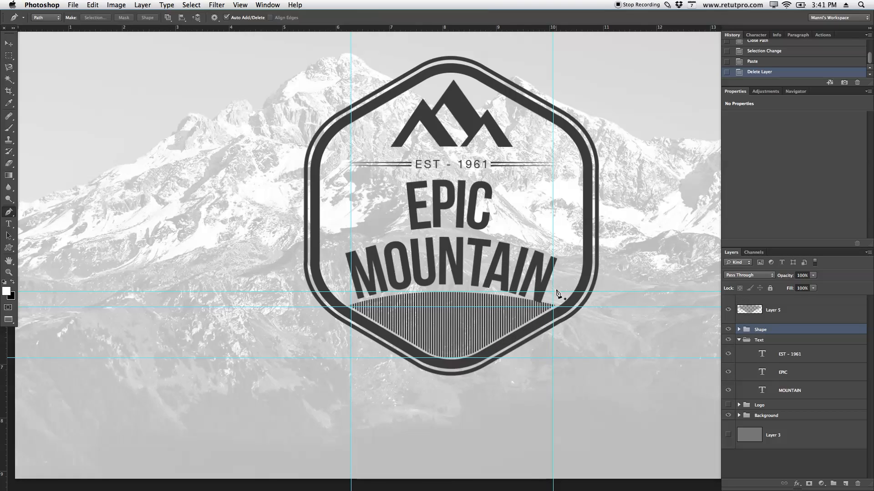
pyautogui.click(240, 5)
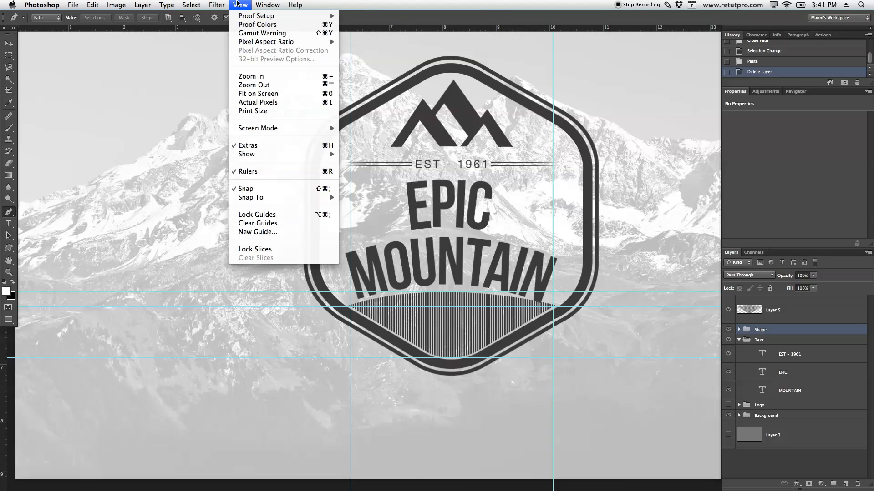
pyautogui.click(263, 224)
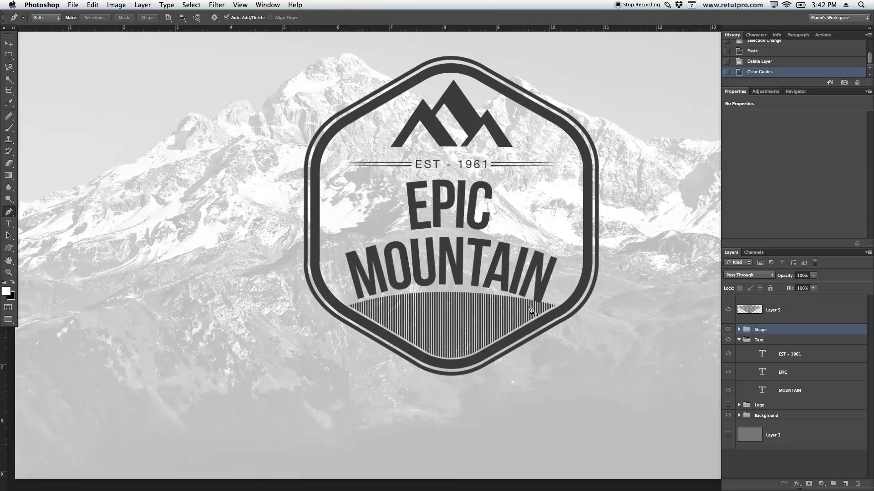
# - Select the MOUNTAIN text layer and nudge it down three times and left once, closer to the stripes
pyautogui.press('z')
pyautogui.moveTo(530, 311); pyautogui.dragTo(520, 309)
pyautogui.click(786, 389)
pyautogui.press('v')
pyautogui.moveTo(621, 344); pyautogui.dragTo(623, 345)
pyautogui.press('Down')
pyautogui.press('Down')
pyautogui.press('Down')
pyautogui.press('Left')
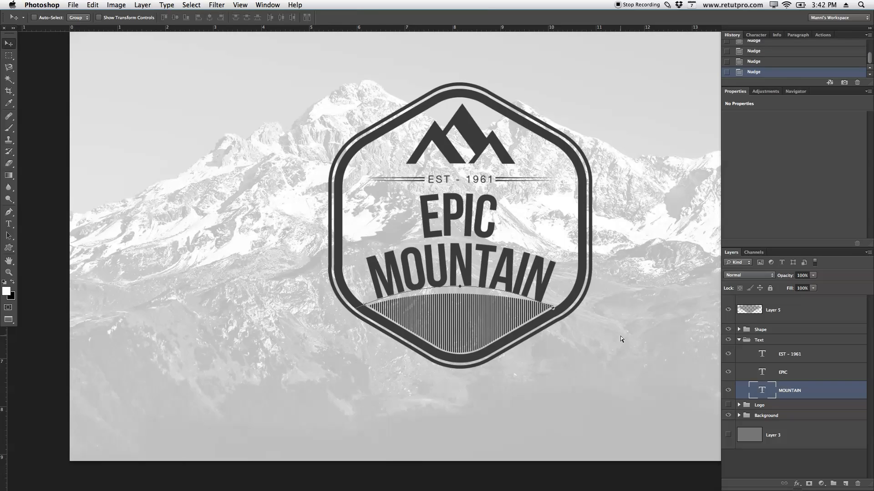
# - Adjust both end anchors of MOUNTAIN's text path, reposition the text above the striped area, and hide the path outline
pyautogui.click(553, 308)
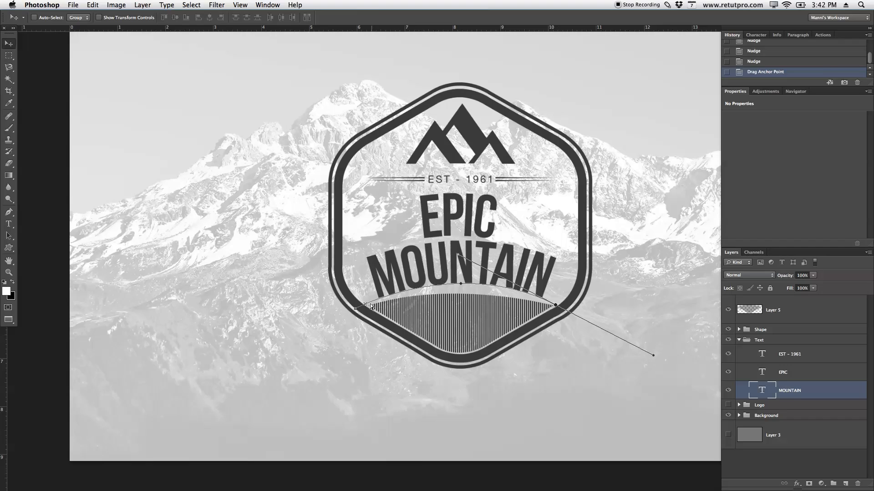
pyautogui.click(355, 309)
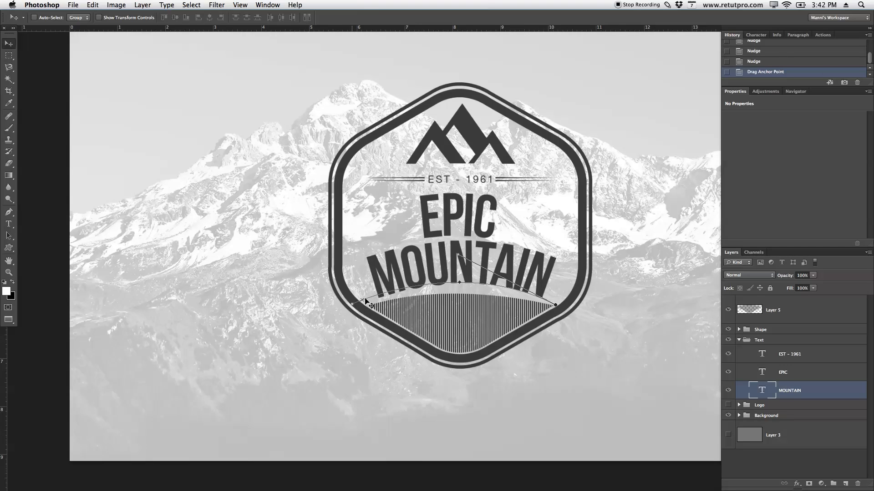
pyautogui.moveTo(365, 300); pyautogui.dragTo(425, 294)
pyautogui.moveTo(501, 266); pyautogui.dragTo(505, 269)
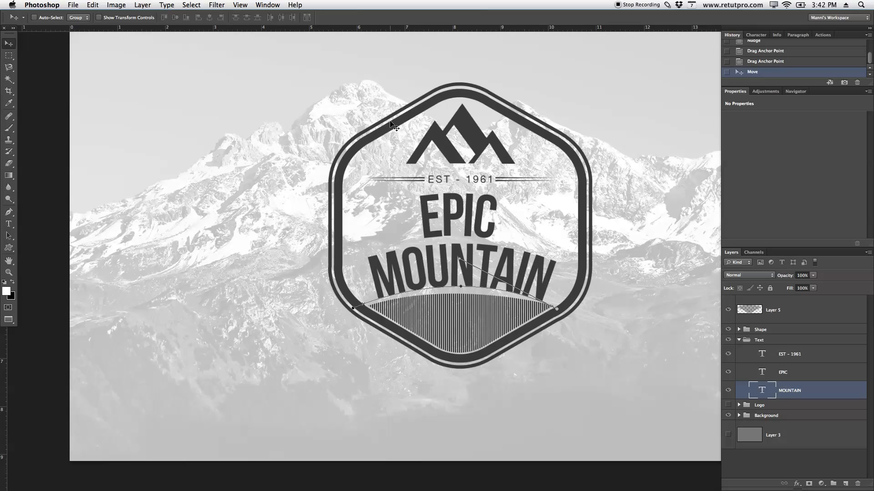
pyautogui.press('super+h')
# - Collapse the Text group and move the striped Layer 5 into the Shape group above Arrow
pyautogui.click(738, 340)
pyautogui.click(743, 321)
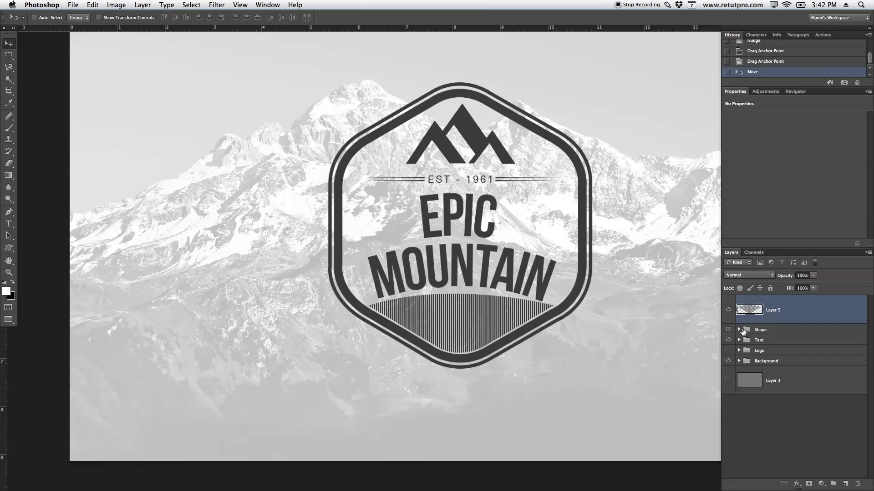
pyautogui.click(741, 330)
pyautogui.moveTo(755, 316); pyautogui.dragTo(767, 334)
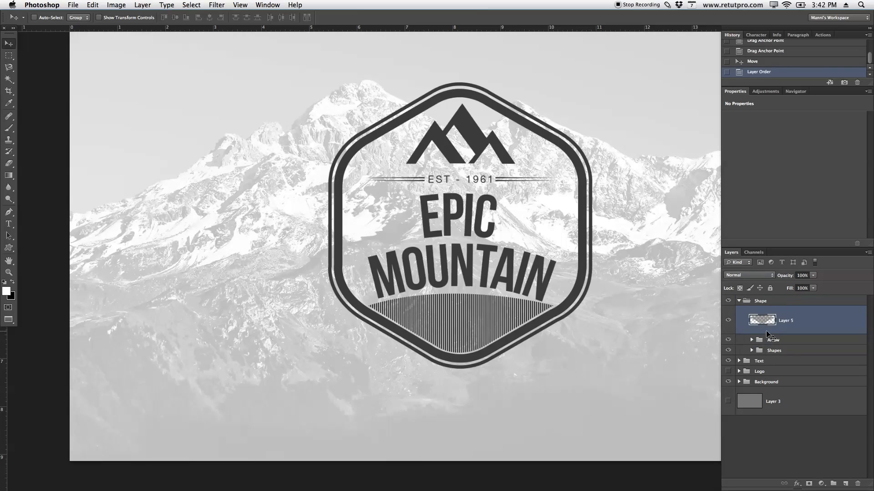
# - Erase the tiny leftover stripe fragments at the pointed tips of the striped area on Layer 5
pyautogui.press('z')
pyautogui.moveTo(562, 310); pyautogui.dragTo(622, 294)
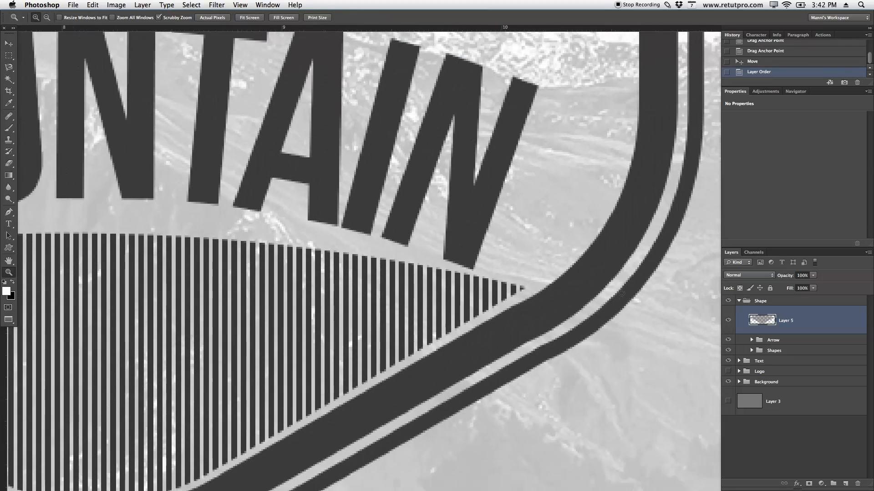
pyautogui.press('e')
pyautogui.moveTo(513, 287)
pyautogui.mouseDown()
pyautogui.moveTo(523, 285)
pyautogui.moveTo(409, 288)
pyautogui.mouseUp()
pyautogui.press('z')
pyautogui.moveTo(153, 283); pyautogui.dragTo(163, 287)
pyautogui.press('e')
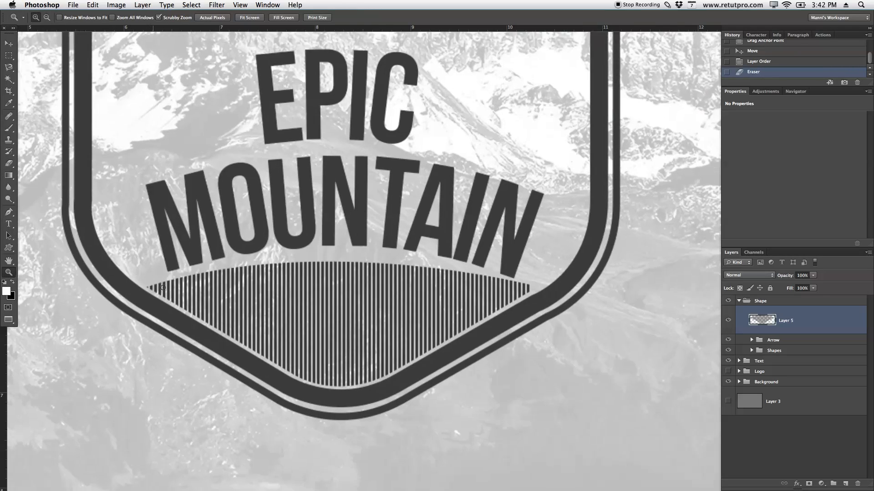
pyautogui.click(162, 288)
pyautogui.press('e')
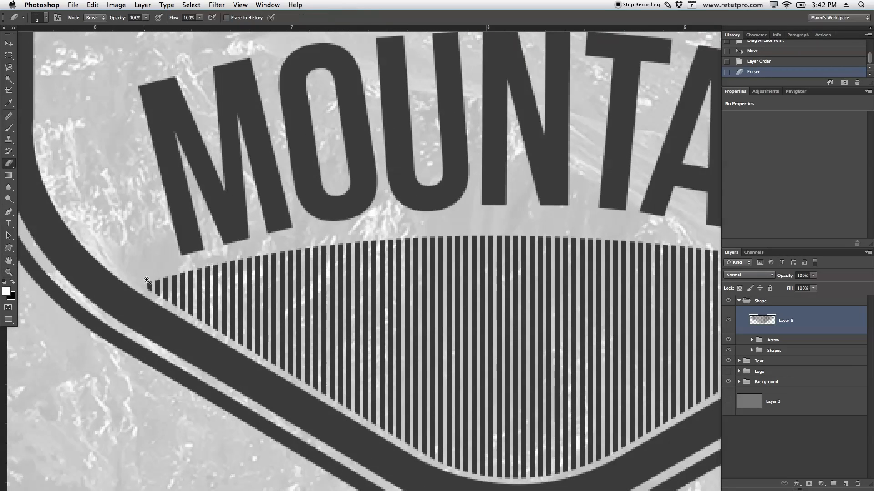
pyautogui.press('z')
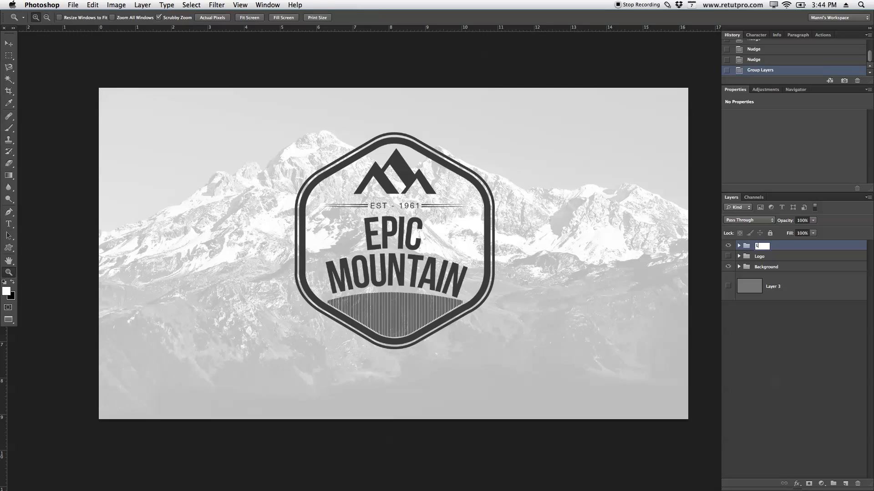
# - Name the new group that holds the whole badge Logo
pyautogui.write('ogo')
pyautogui.press('Return')
# - Hide the new Logo group, show the original Logo group for comparison, and nudge the new group up
pyautogui.click(728, 246)
pyautogui.click(728, 256)
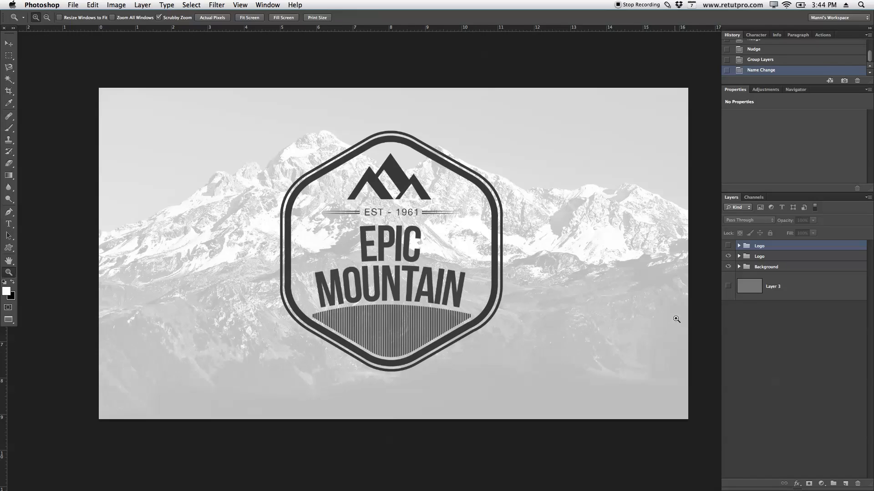
pyautogui.press('v')
pyautogui.press('Up')
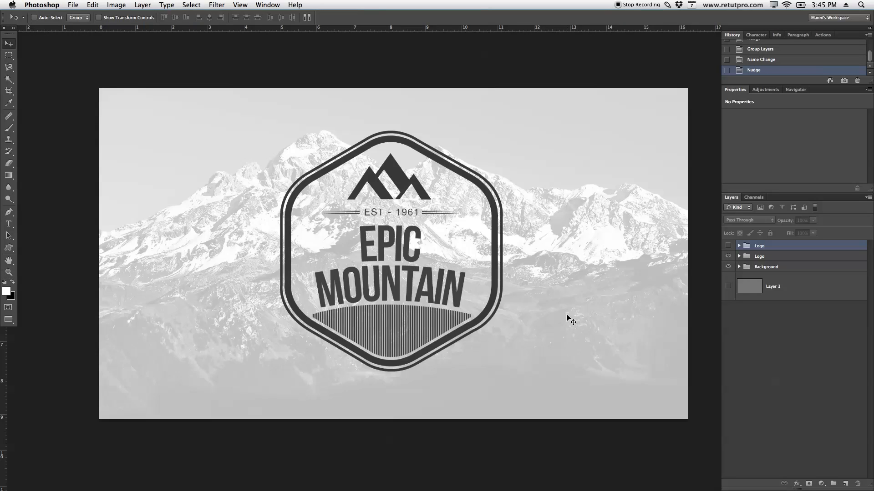